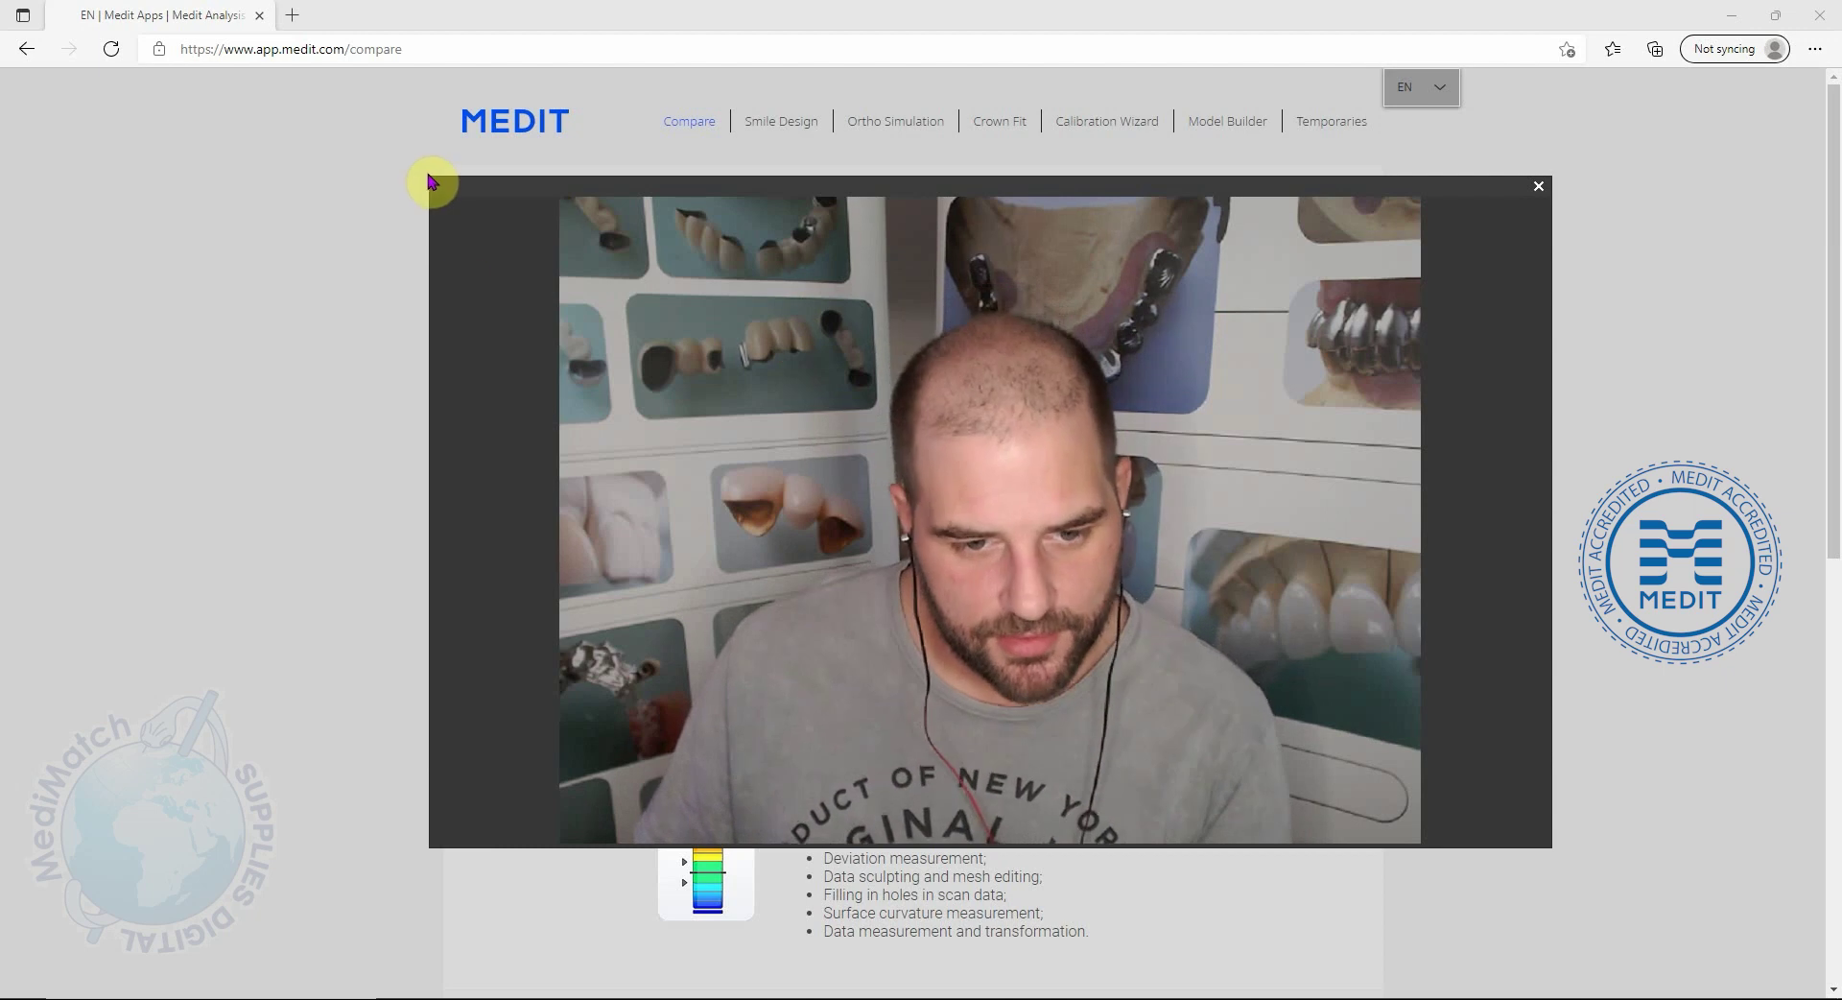
{"action": "left_click_drag", "start_coordinate": [434, 182], "coordinate": [1459, 686]}
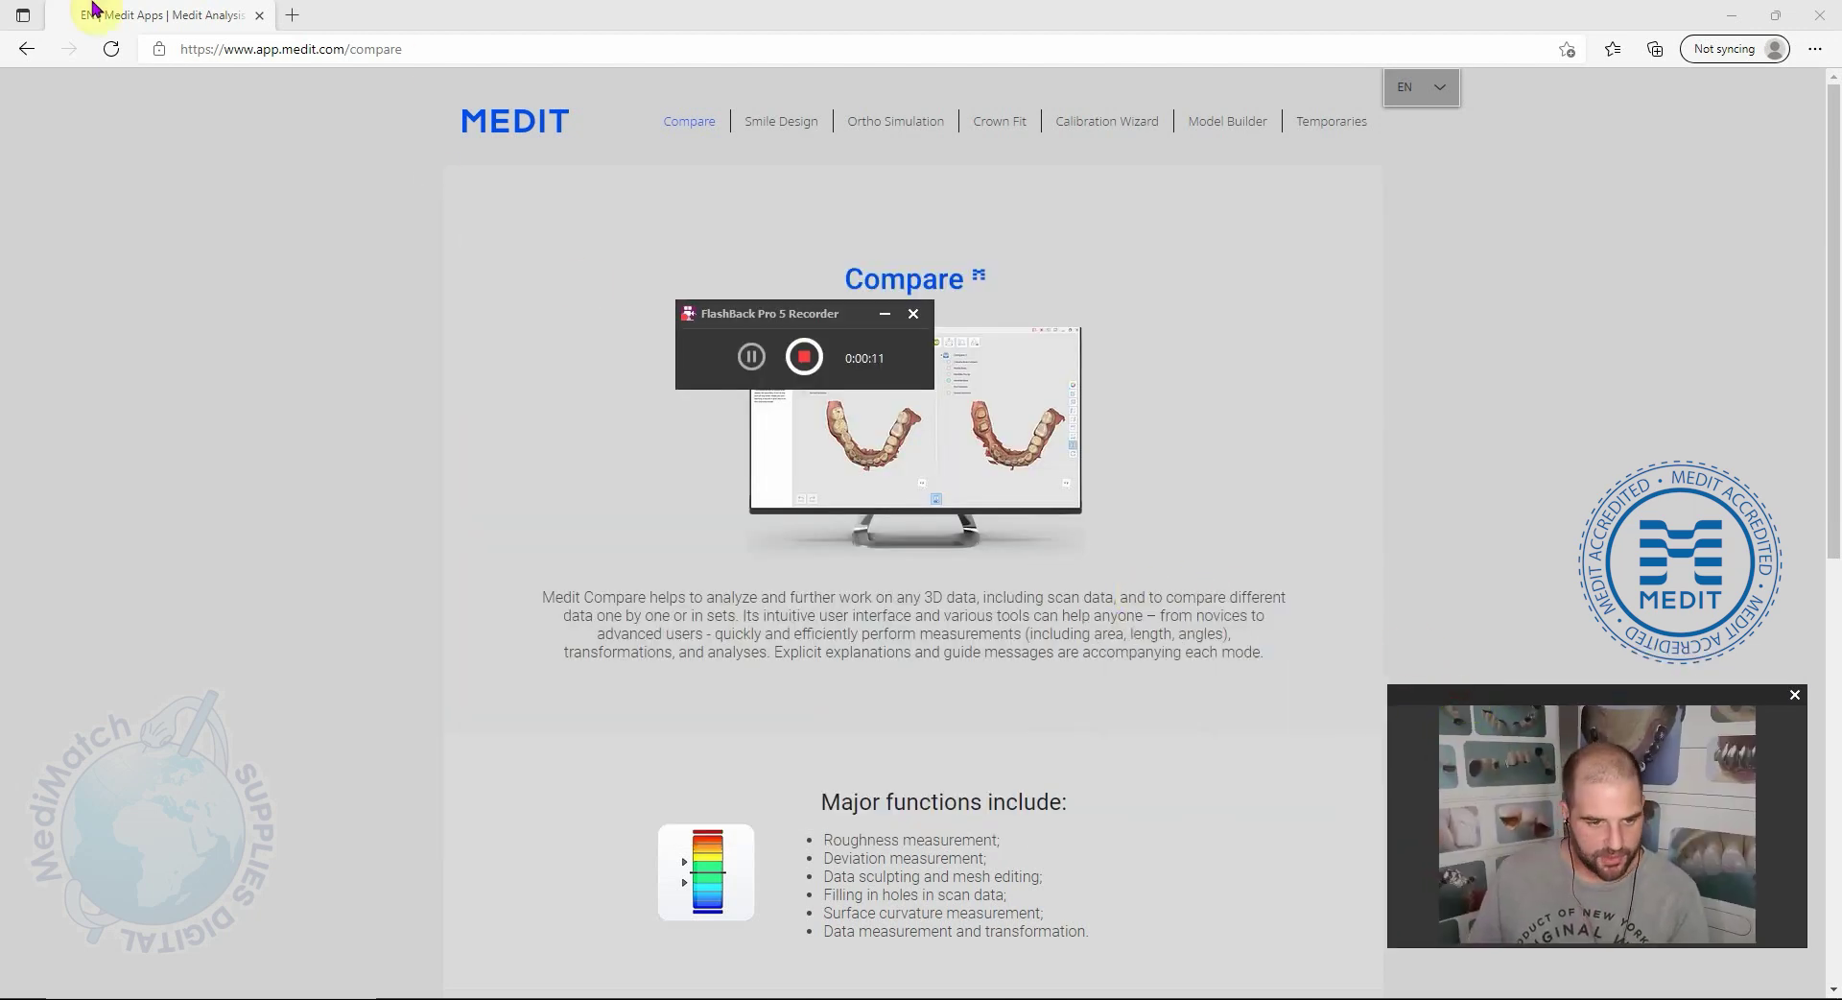
{"action": "left_click", "coordinate": [493, 46]}
{"action": "left_click", "coordinate": [499, 45]}
{"action": "left_click_drag", "start_coordinate": [536, 49], "coordinate": [158, 53]}
{"action": "left_click", "coordinate": [273, 401]}
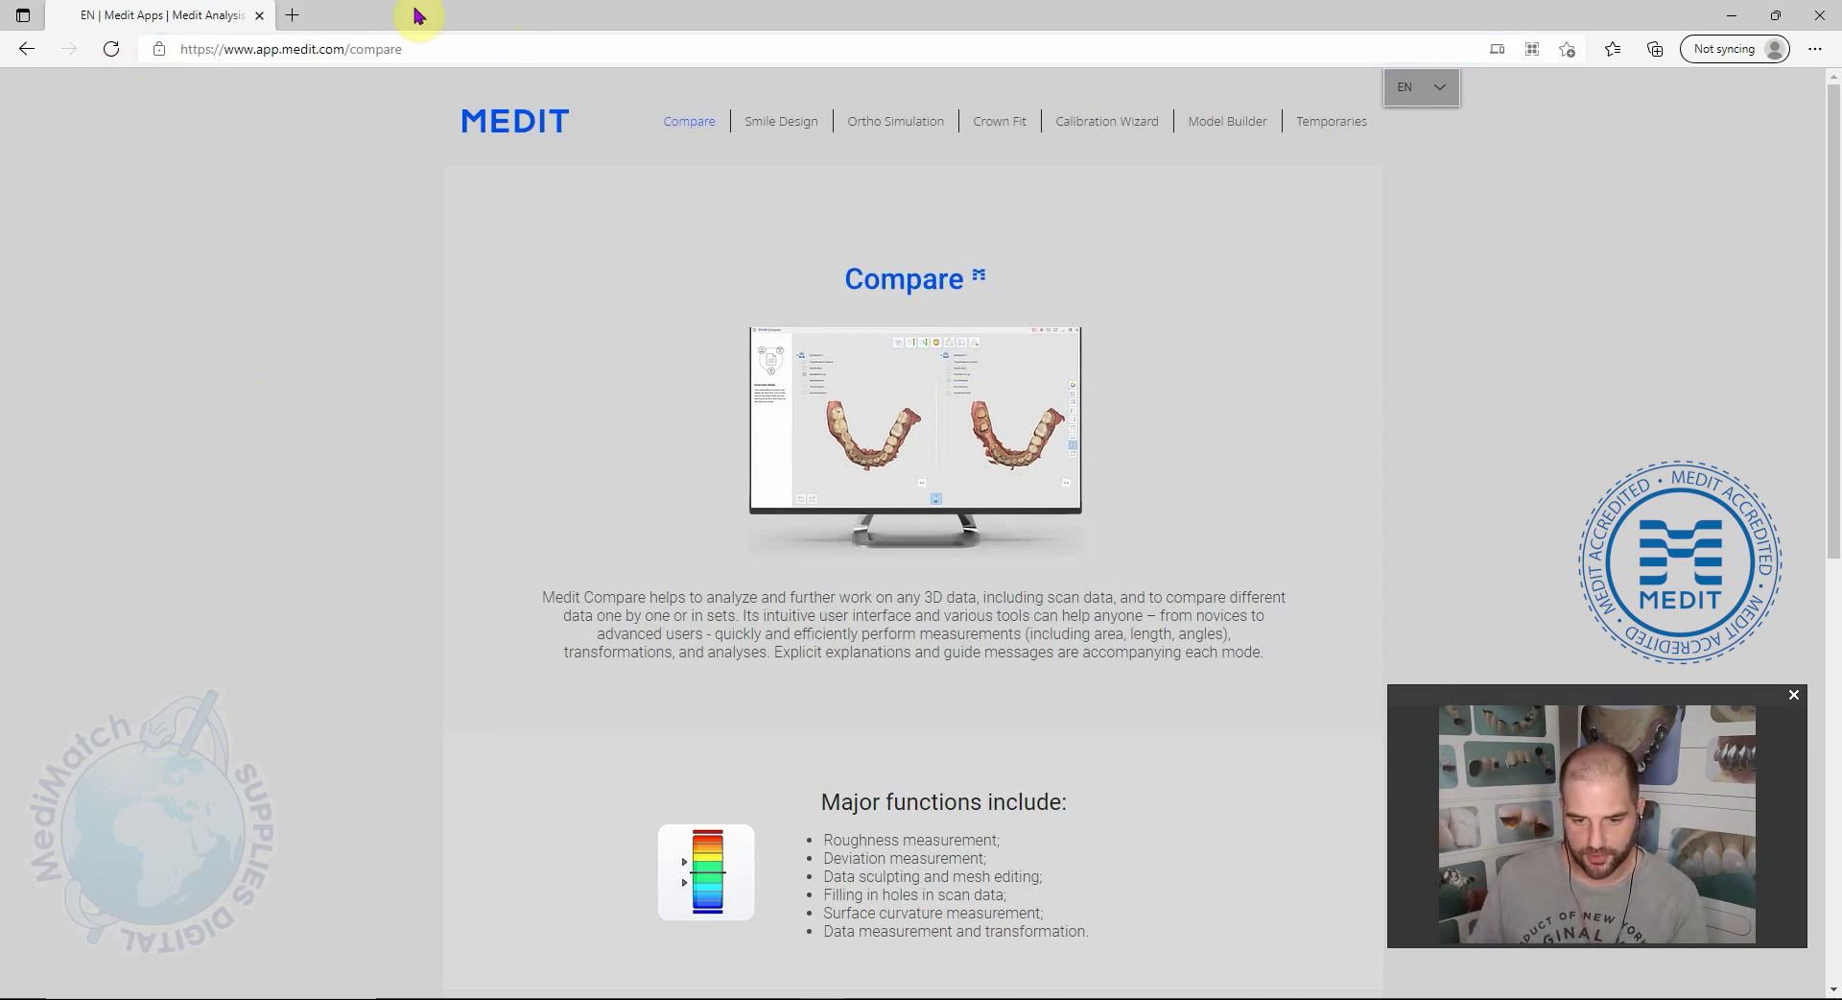
{"action": "left_click_drag", "start_coordinate": [646, 128], "coordinate": [1344, 131]}
{"action": "left_click", "coordinate": [1385, 259]}
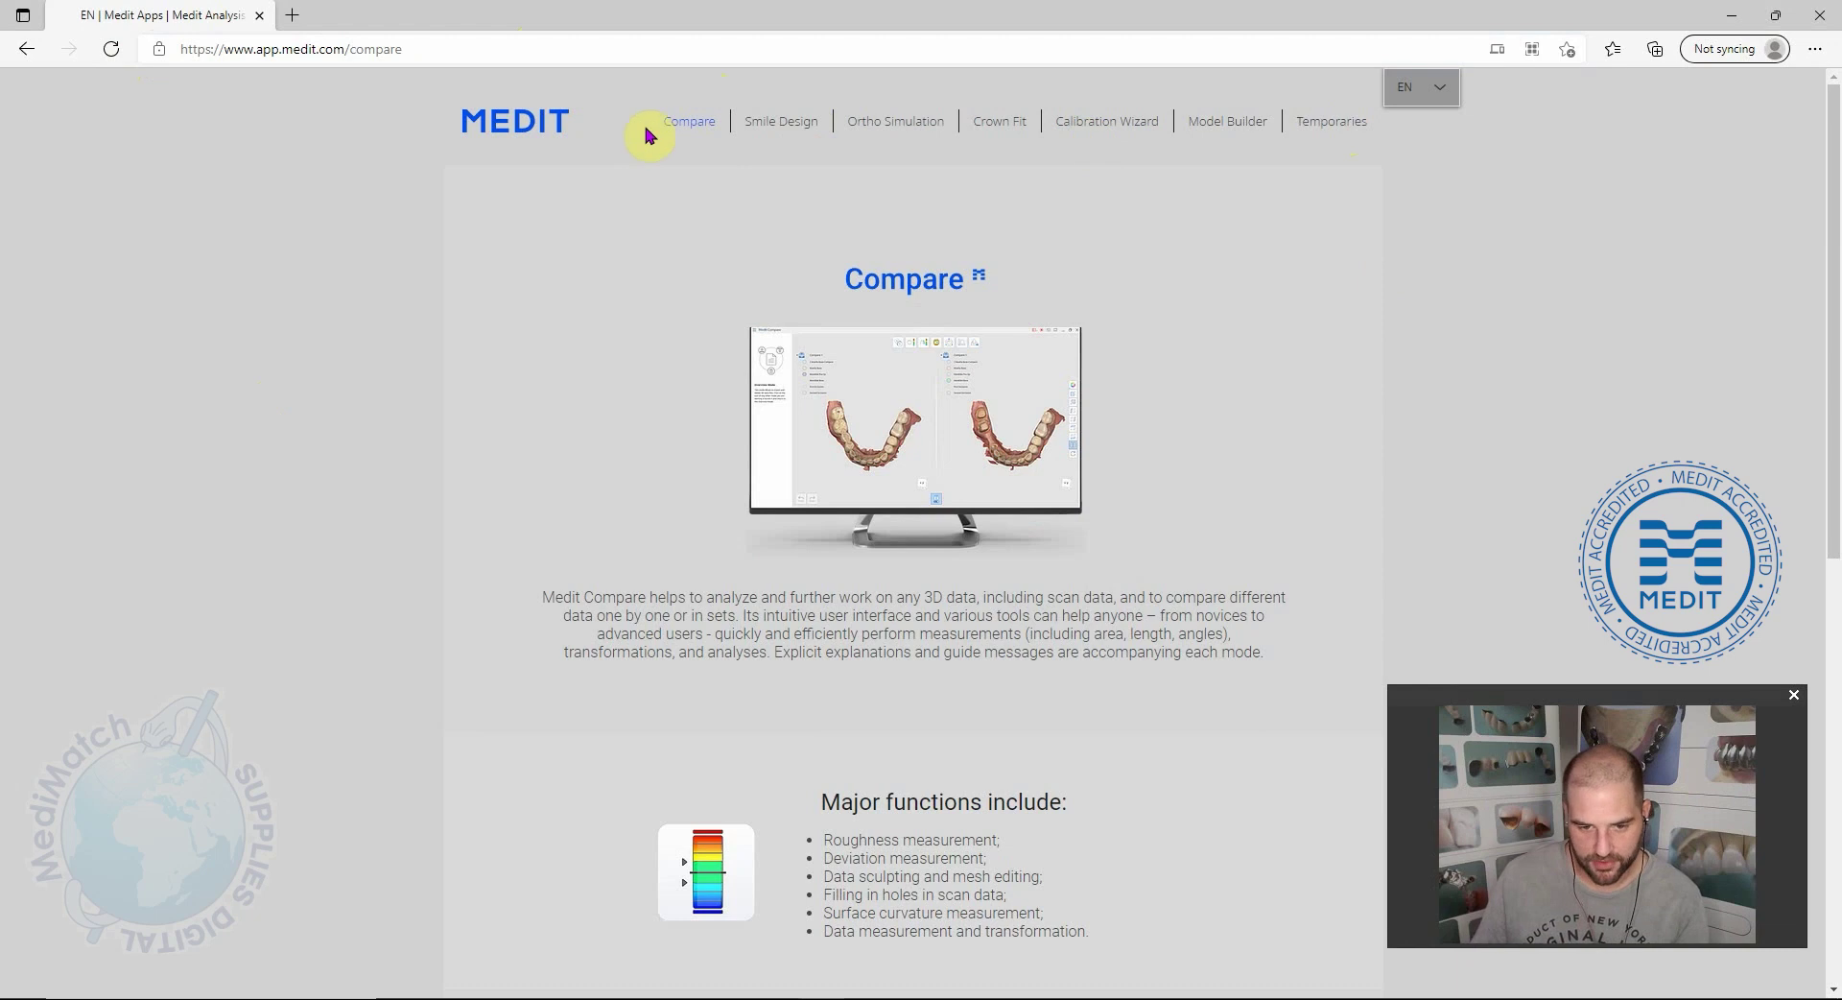
Download the App Welcome Package with sample data and user guide from the Medit Compare web page
{"action": "scroll", "coordinate": [782, 522], "scroll_direction": "down", "scroll_amount": 9}
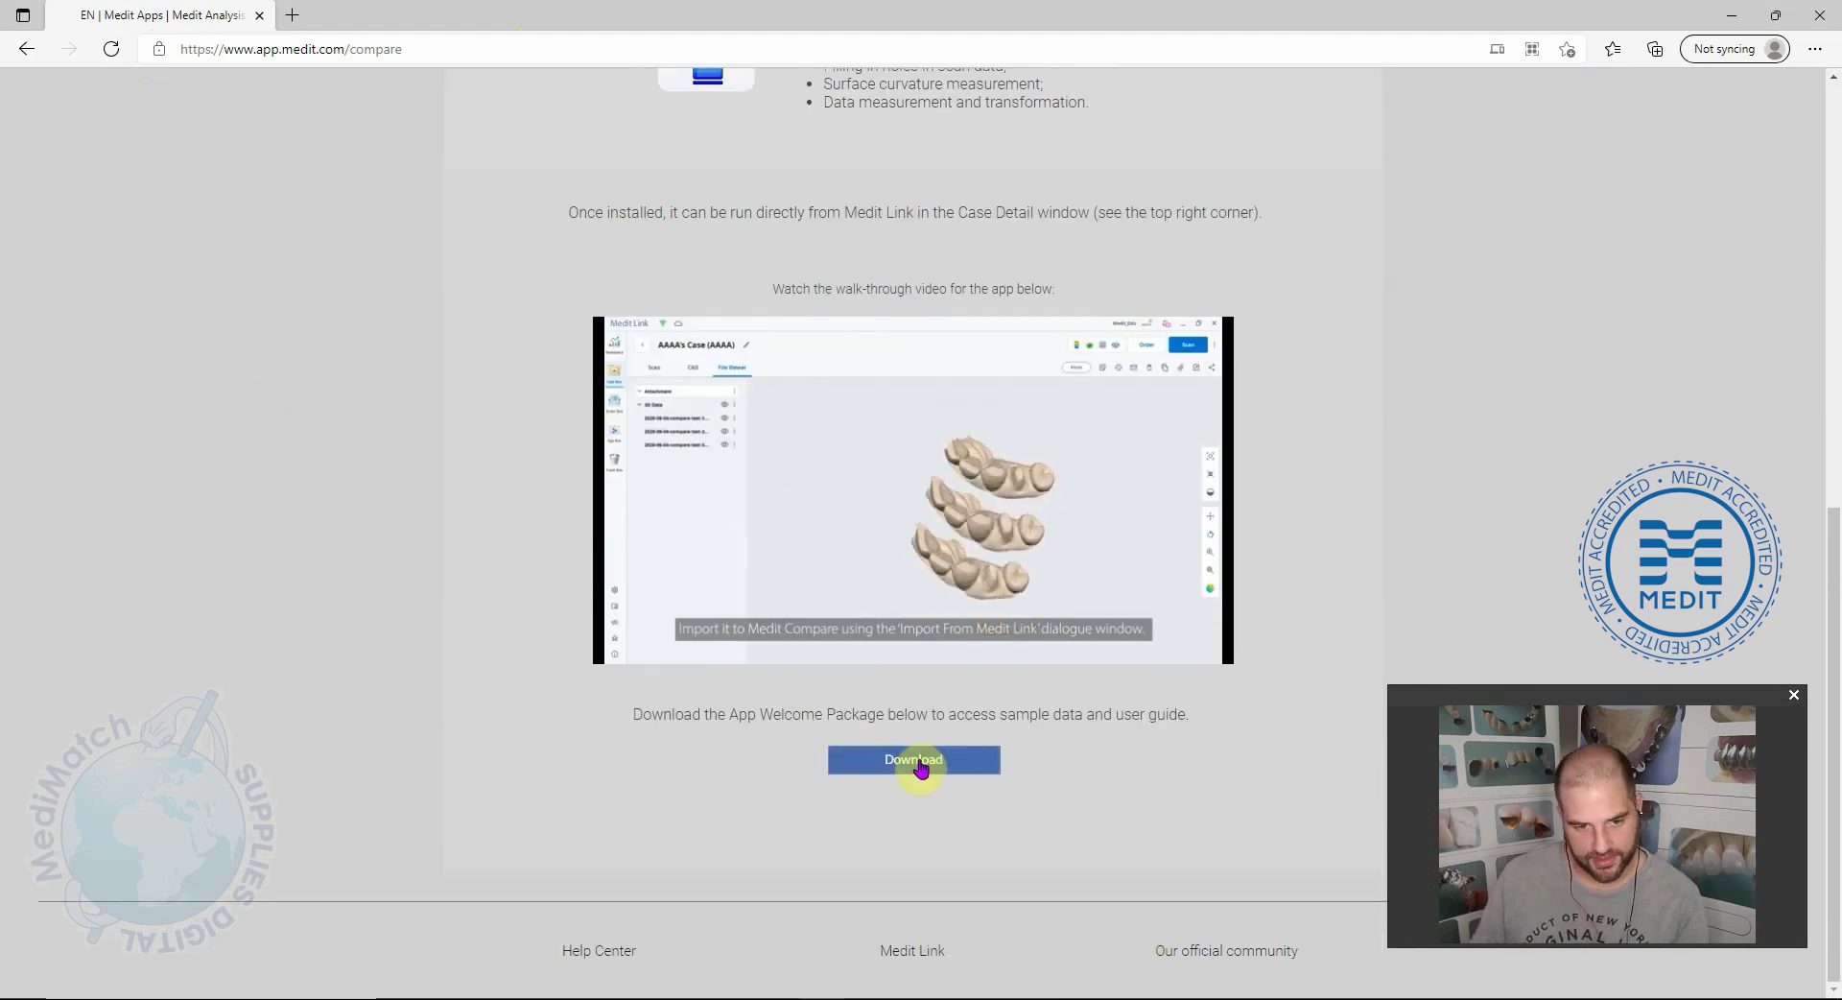
{"action": "left_click", "coordinate": [935, 761]}
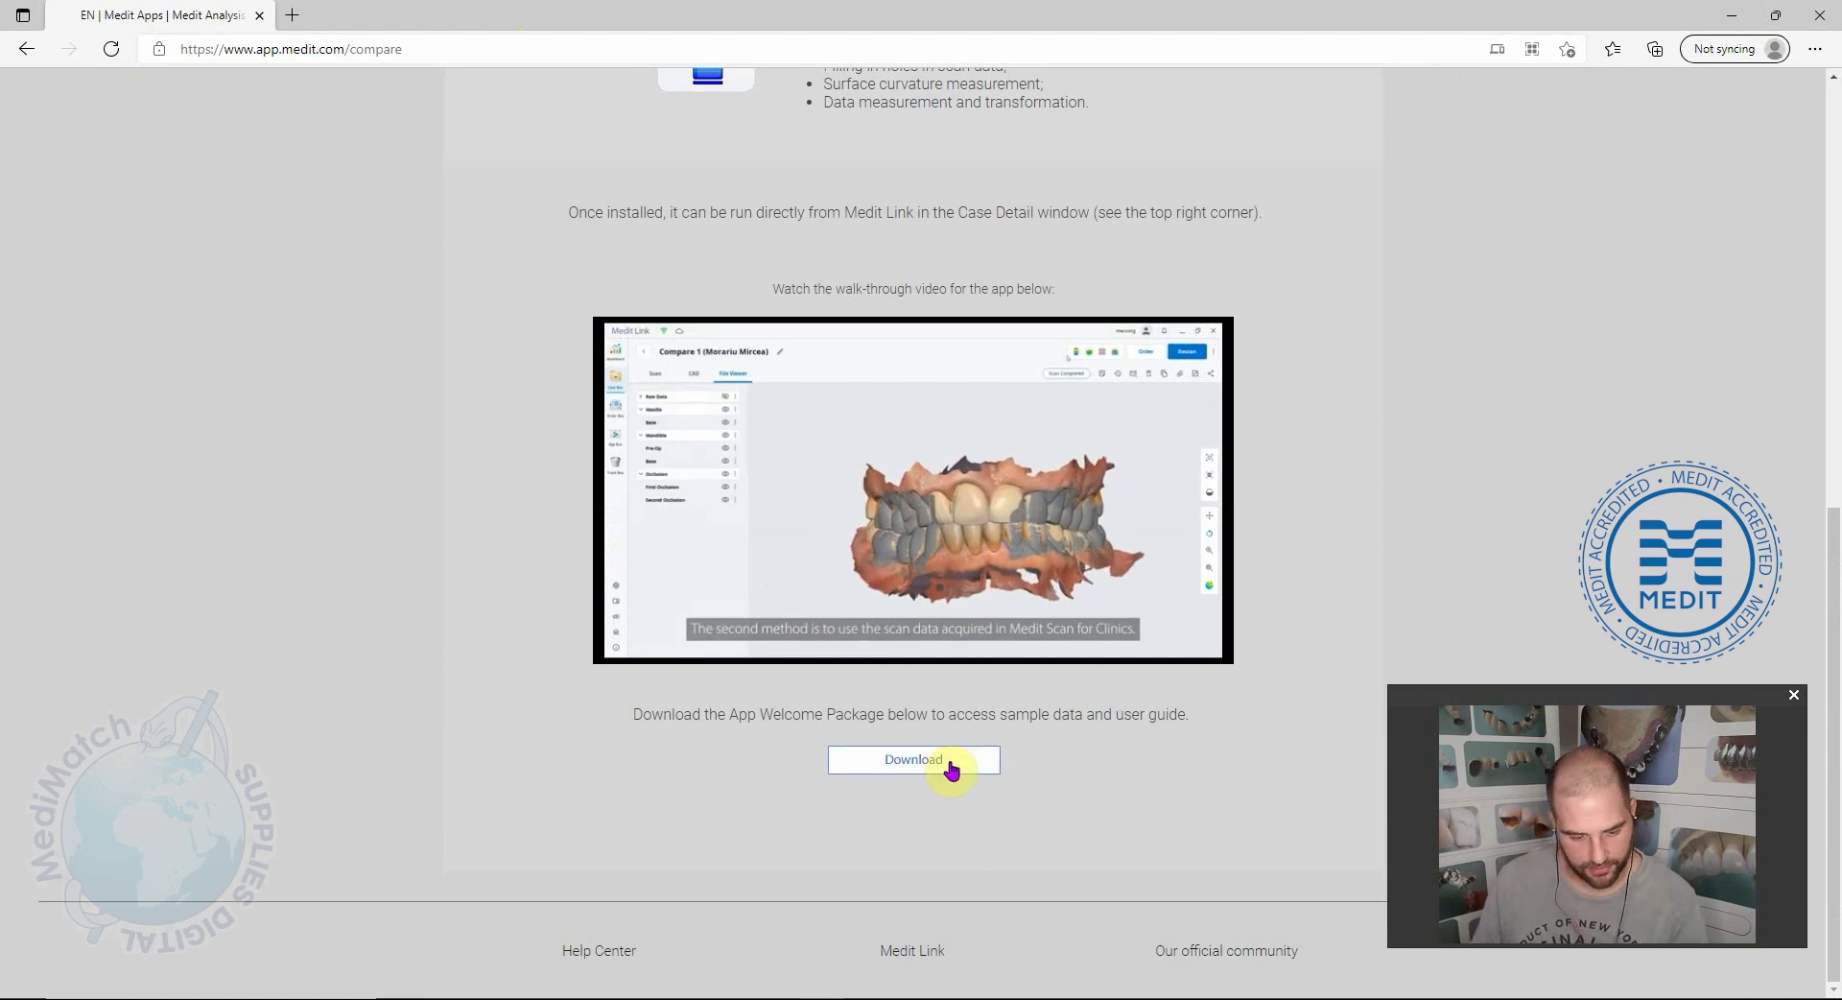
{"action": "left_click", "coordinate": [912, 762]}
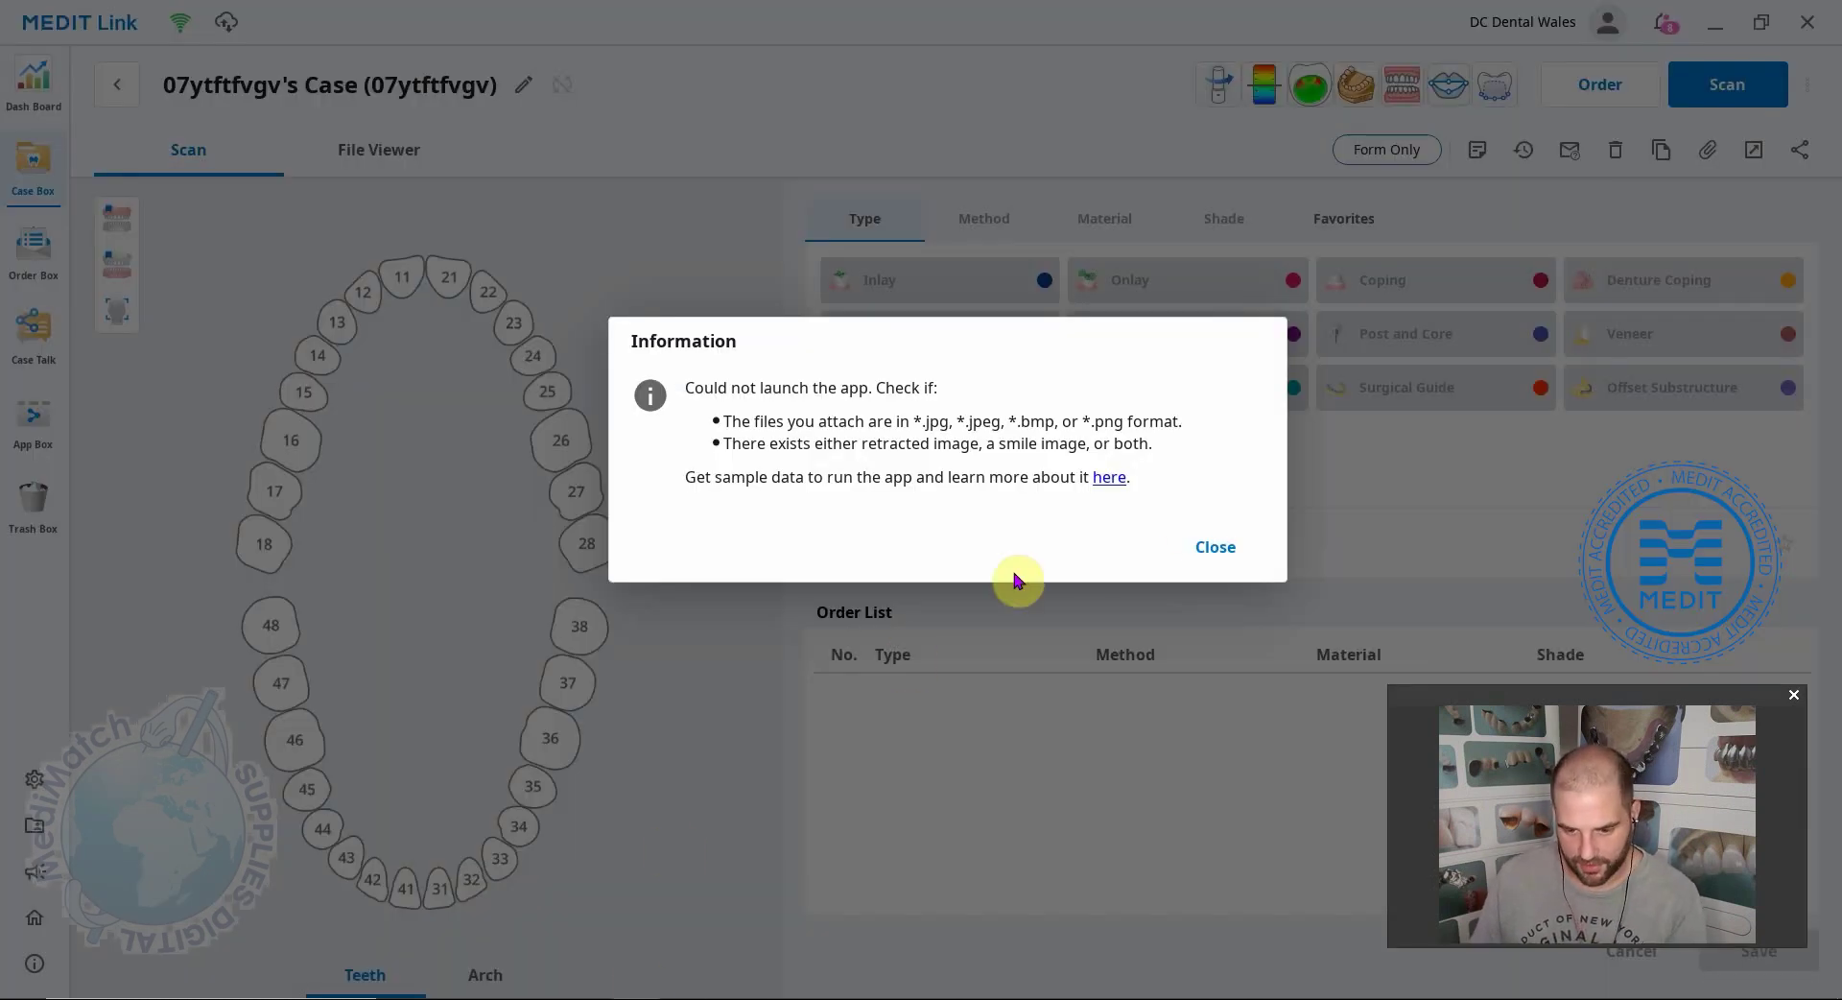
Dismiss the information message, return from the open case to the Case Box and list cases of all statuses
{"action": "left_click", "coordinate": [1211, 543]}
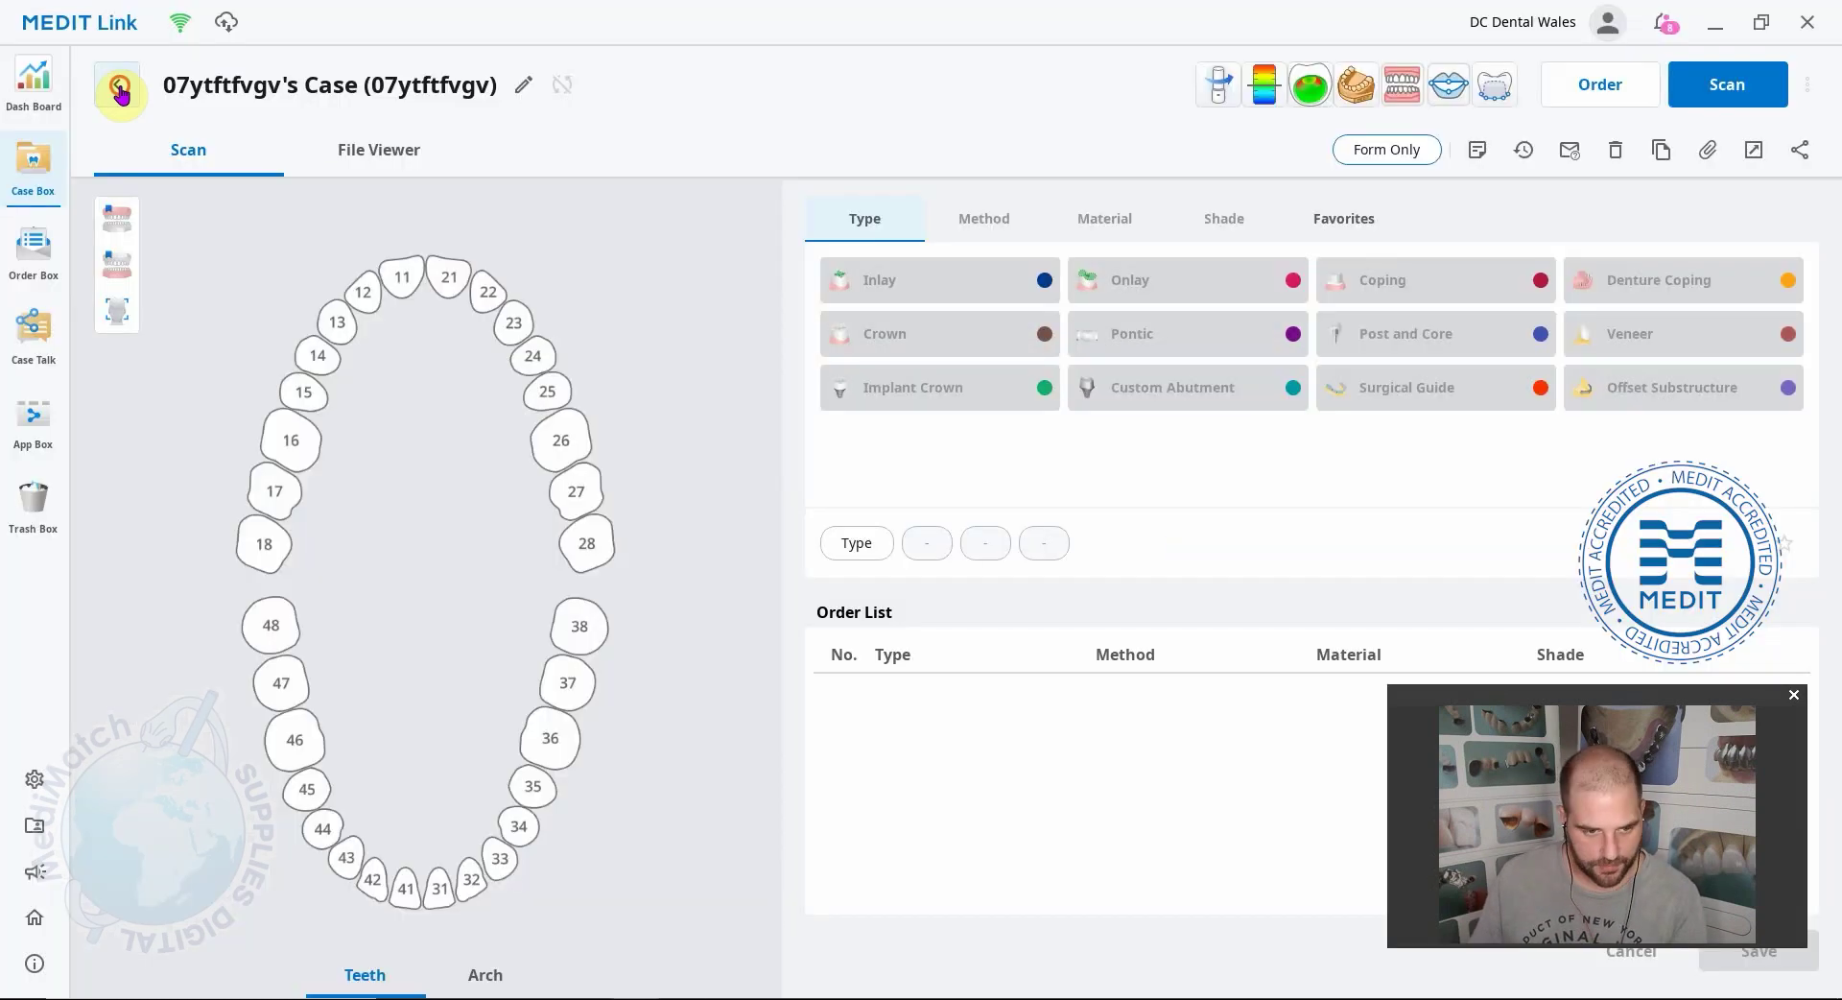
{"action": "left_click", "coordinate": [117, 84]}
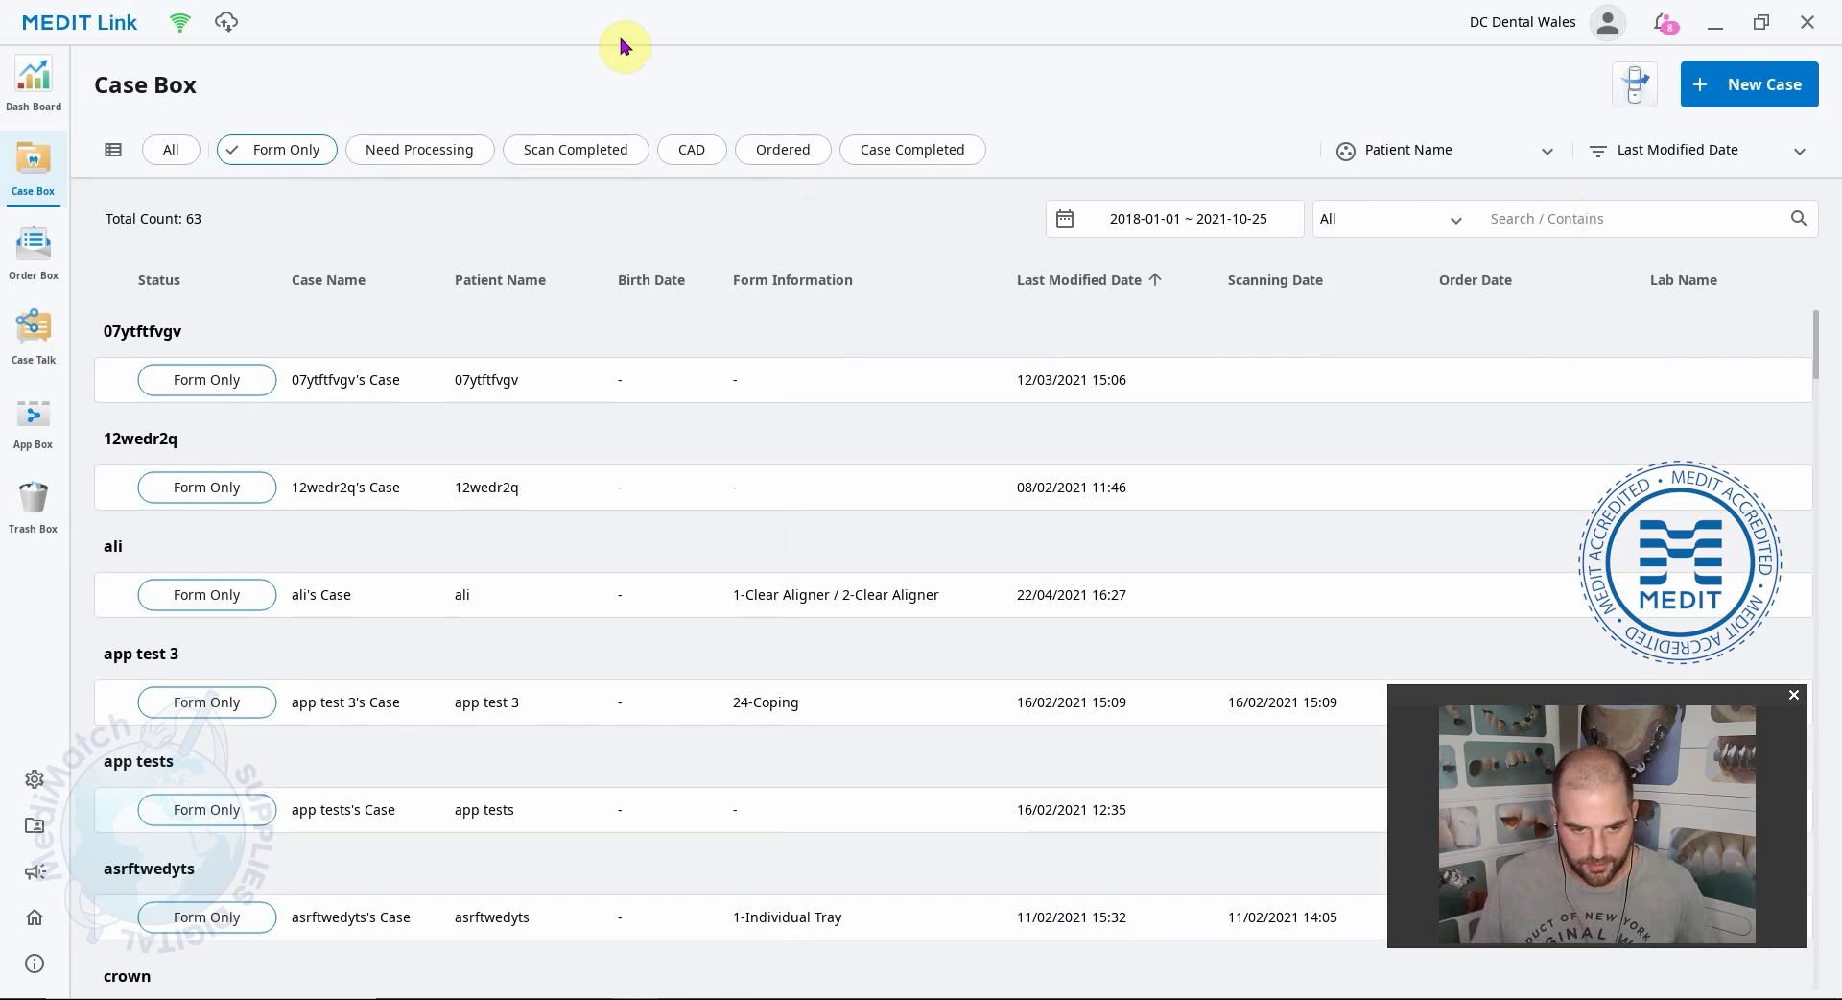
{"action": "left_click", "coordinate": [171, 150]}
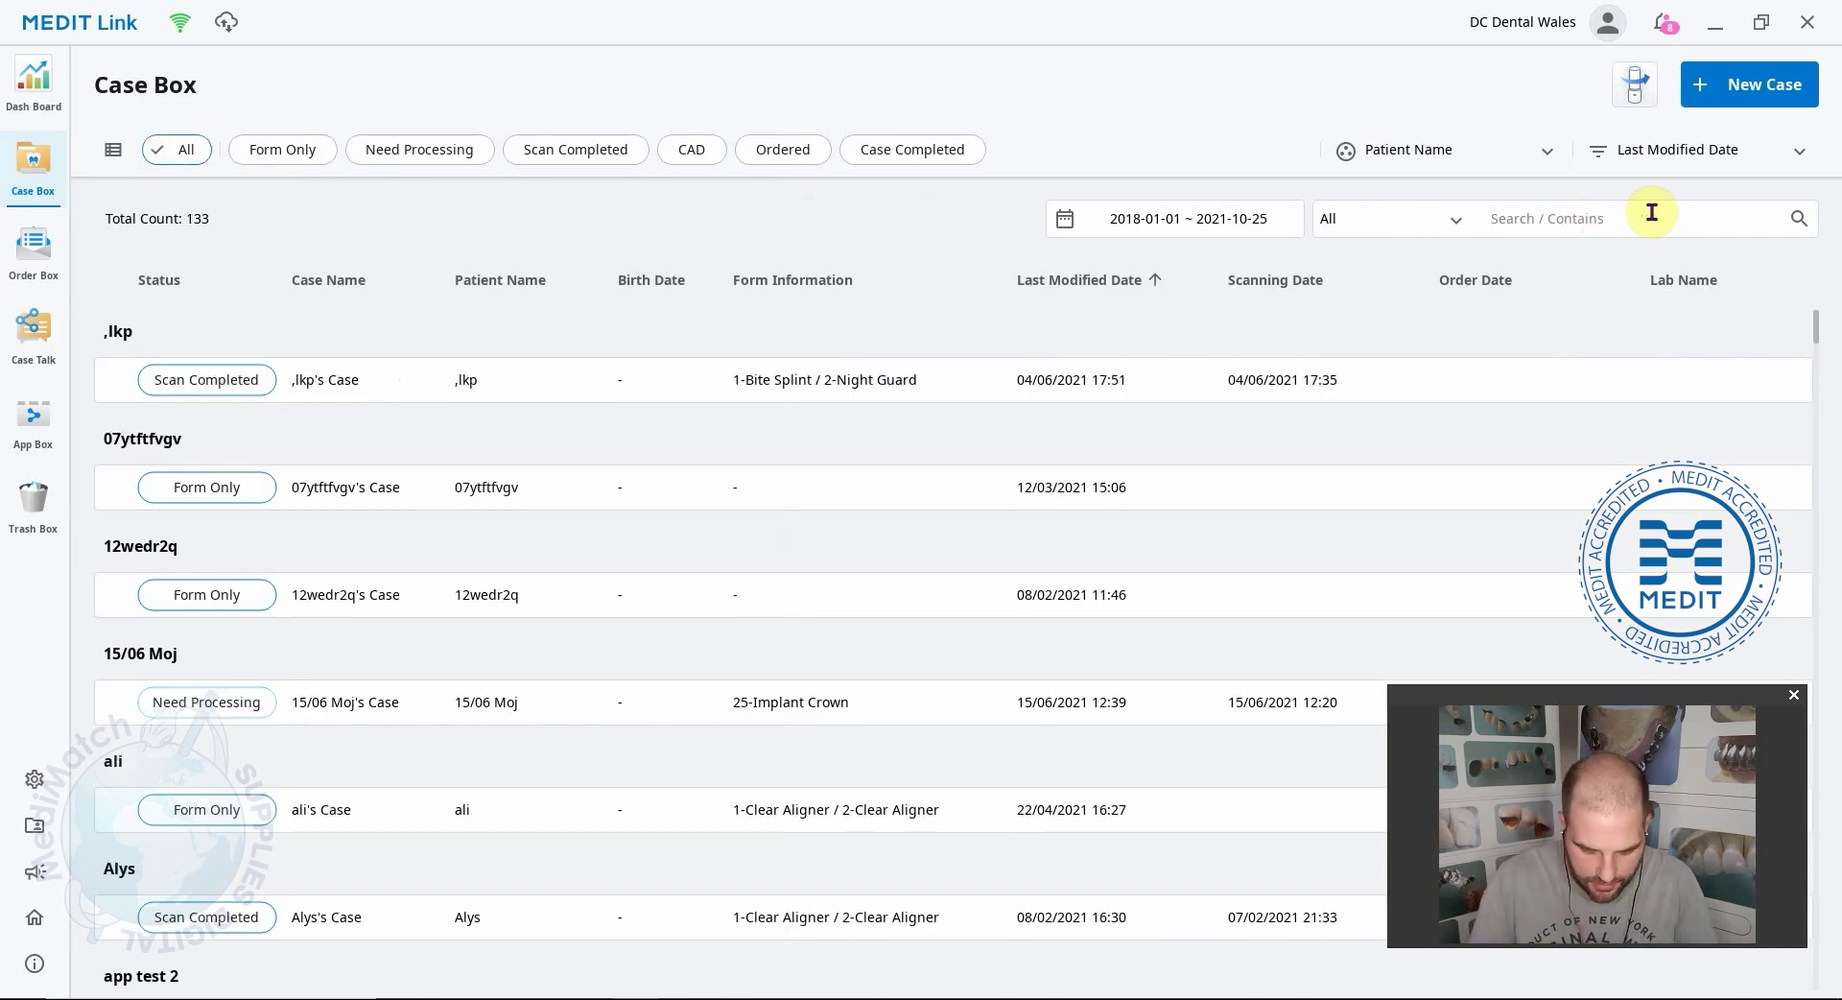
Search the cases for "compa" and open the scan-completed Medit Compare Sample Data case to view its 3D scans
{"action": "left_click", "coordinate": [1651, 212]}
{"action": "type", "text": "compa"}
{"action": "key", "text": "Return"}
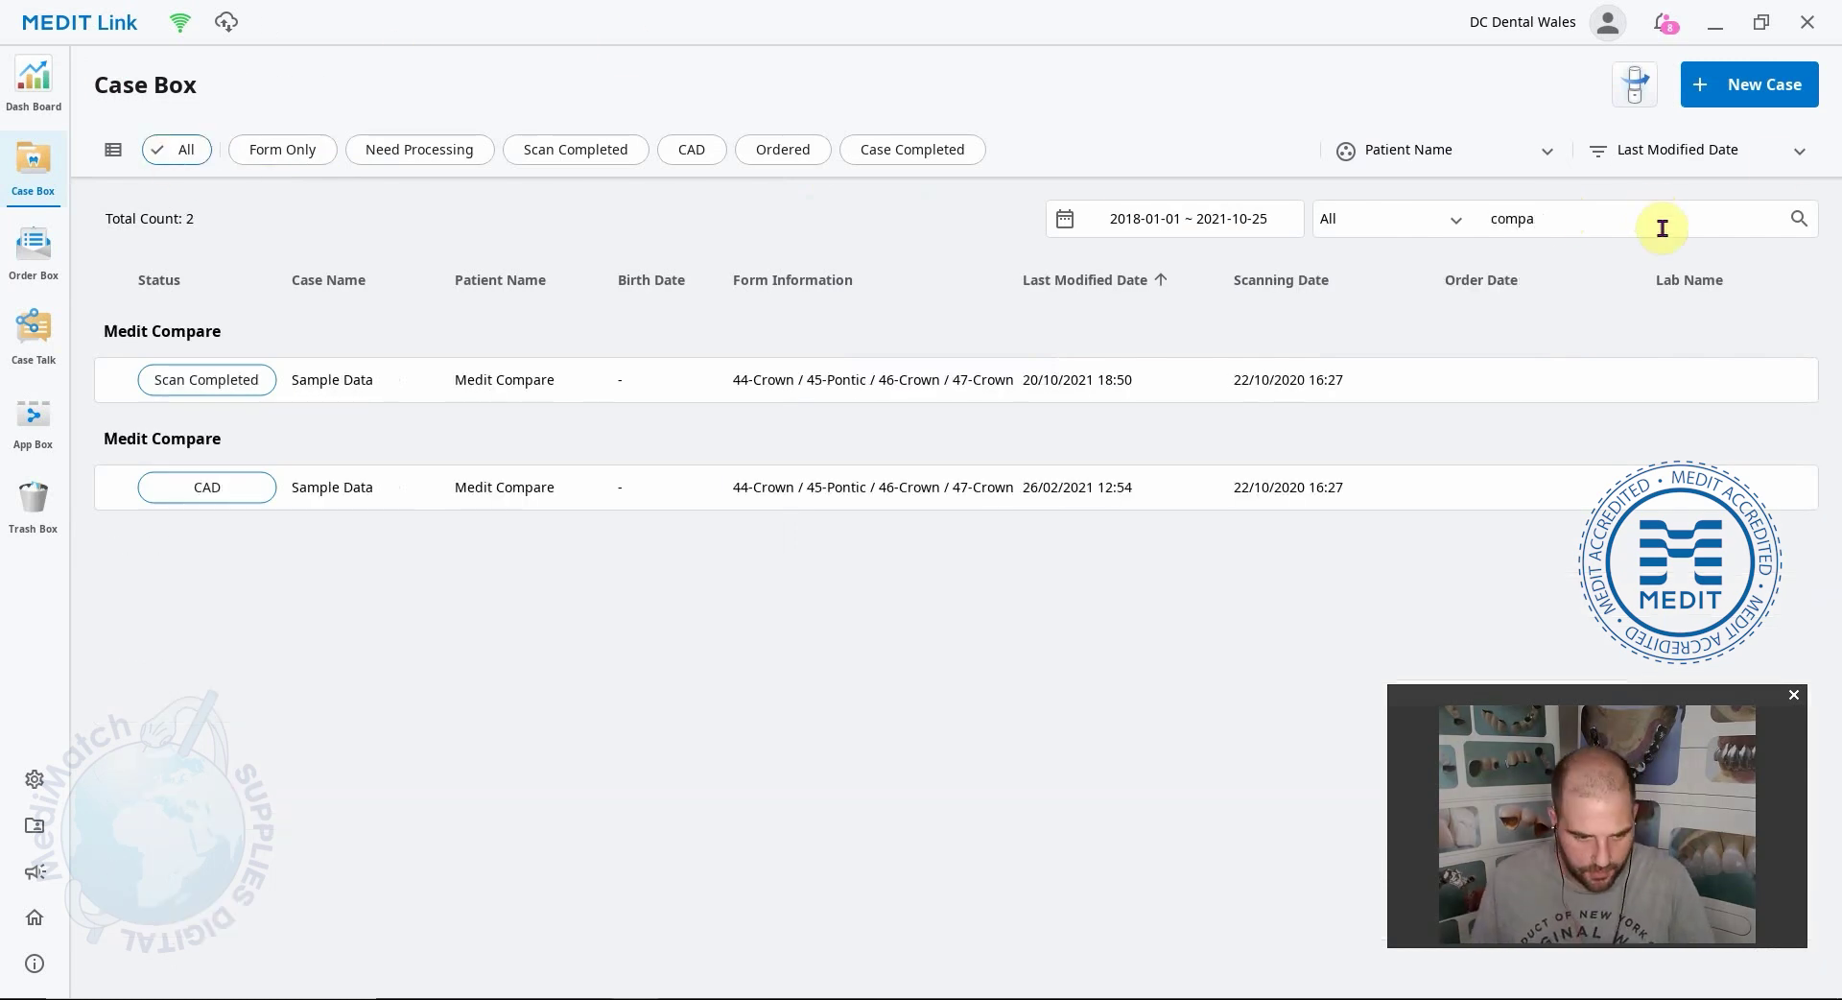
{"action": "double_click", "coordinate": [396, 383]}
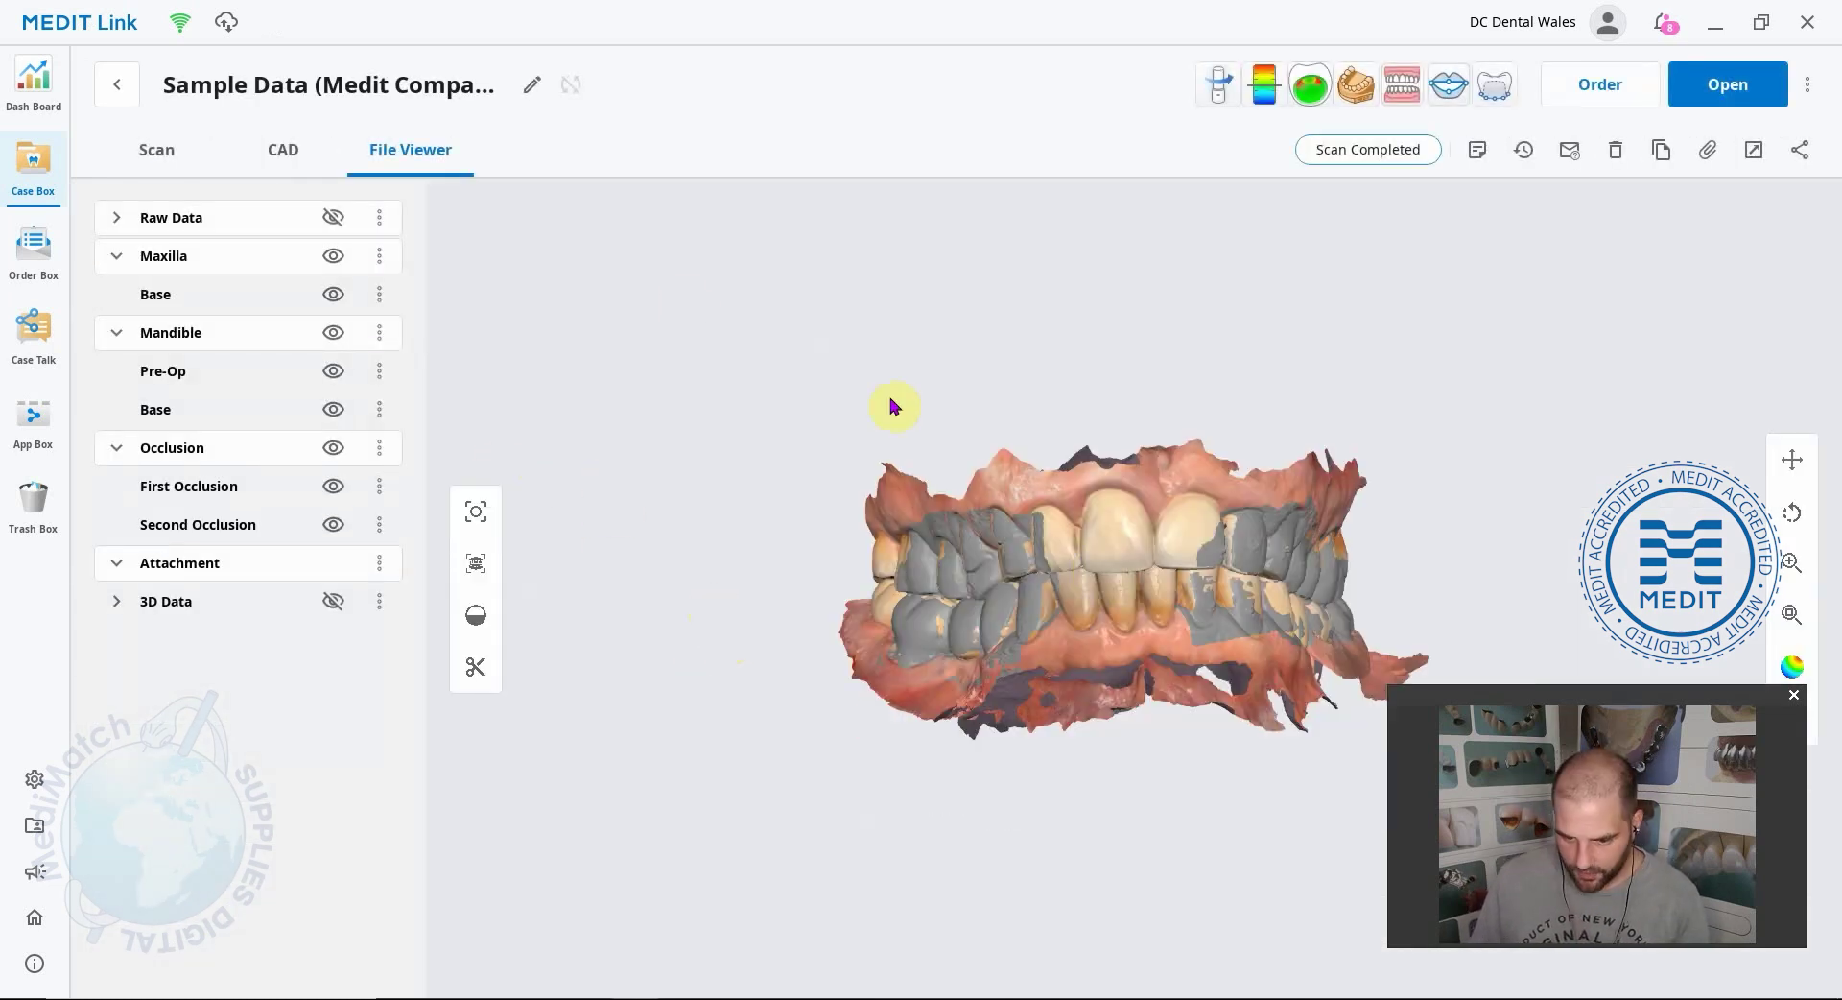
{"action": "right_click_drag", "start_coordinate": [1093, 559], "coordinate": [1155, 487]}
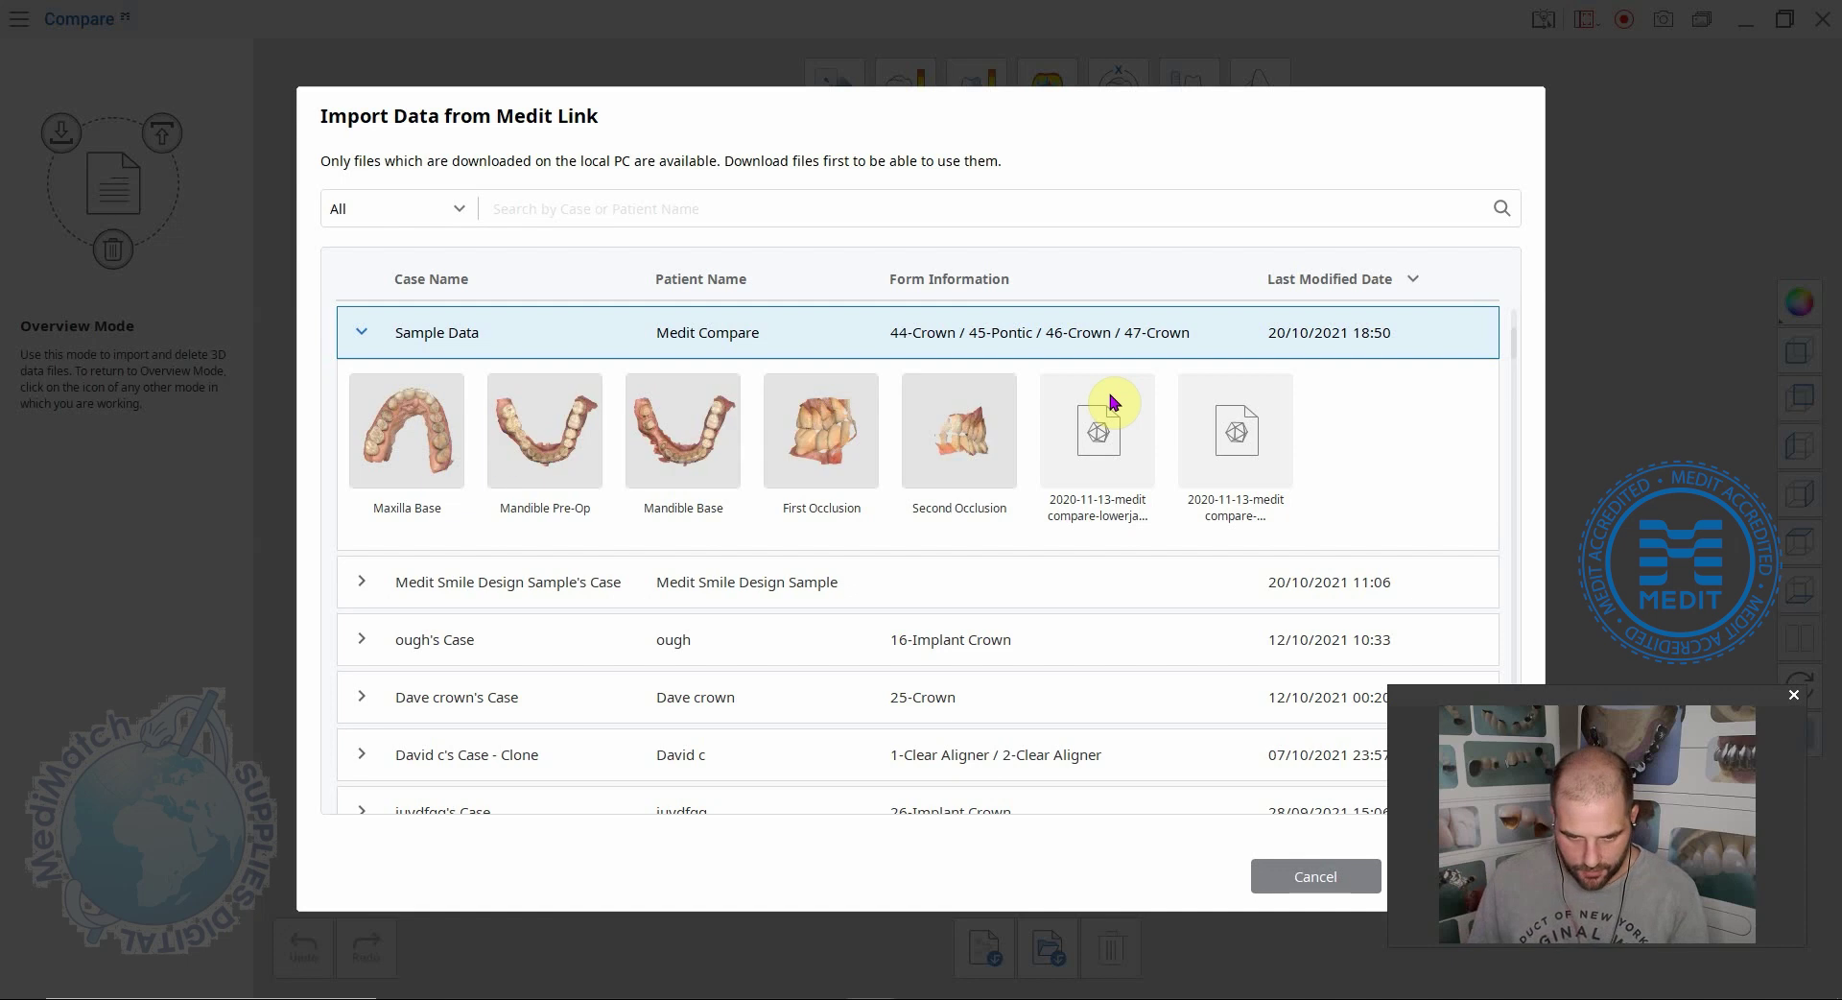
Sort the import list by modification date and by case name, and look through the cases available for import
{"action": "left_click", "coordinate": [1331, 269]}
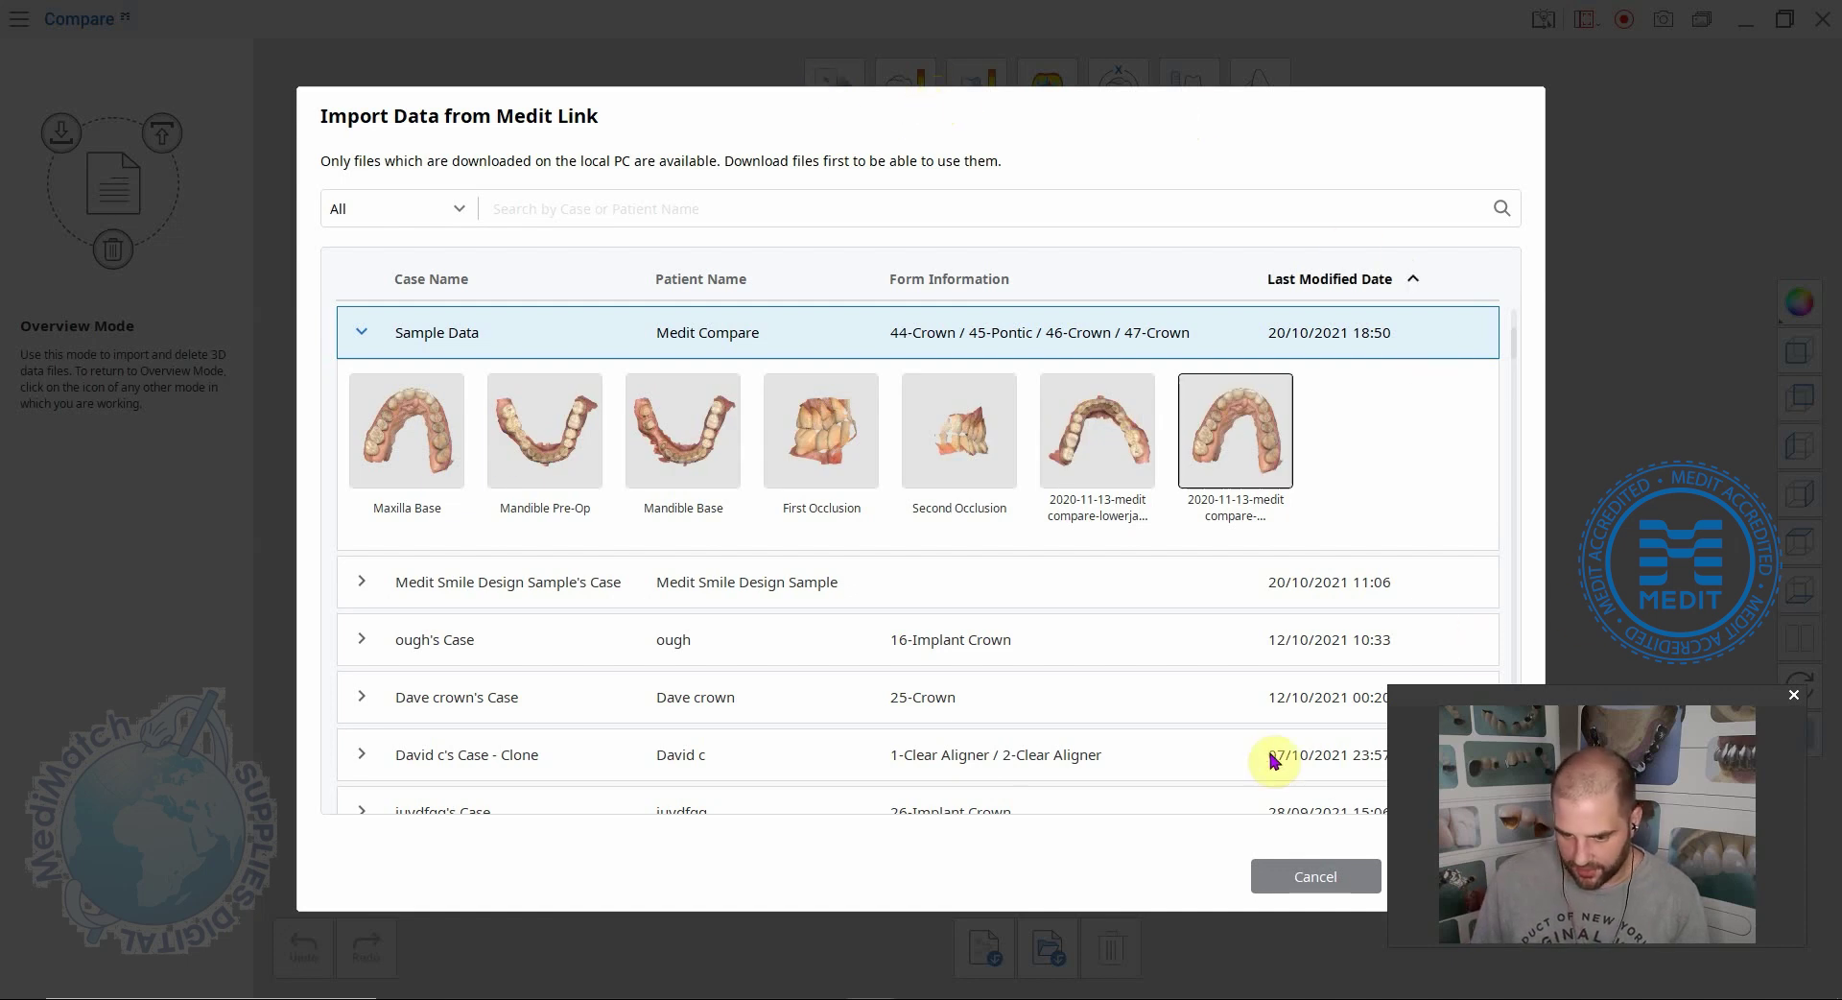
{"action": "left_click_drag", "start_coordinate": [1393, 688], "coordinate": [1560, 101]}
{"action": "left_click", "coordinate": [434, 279]}
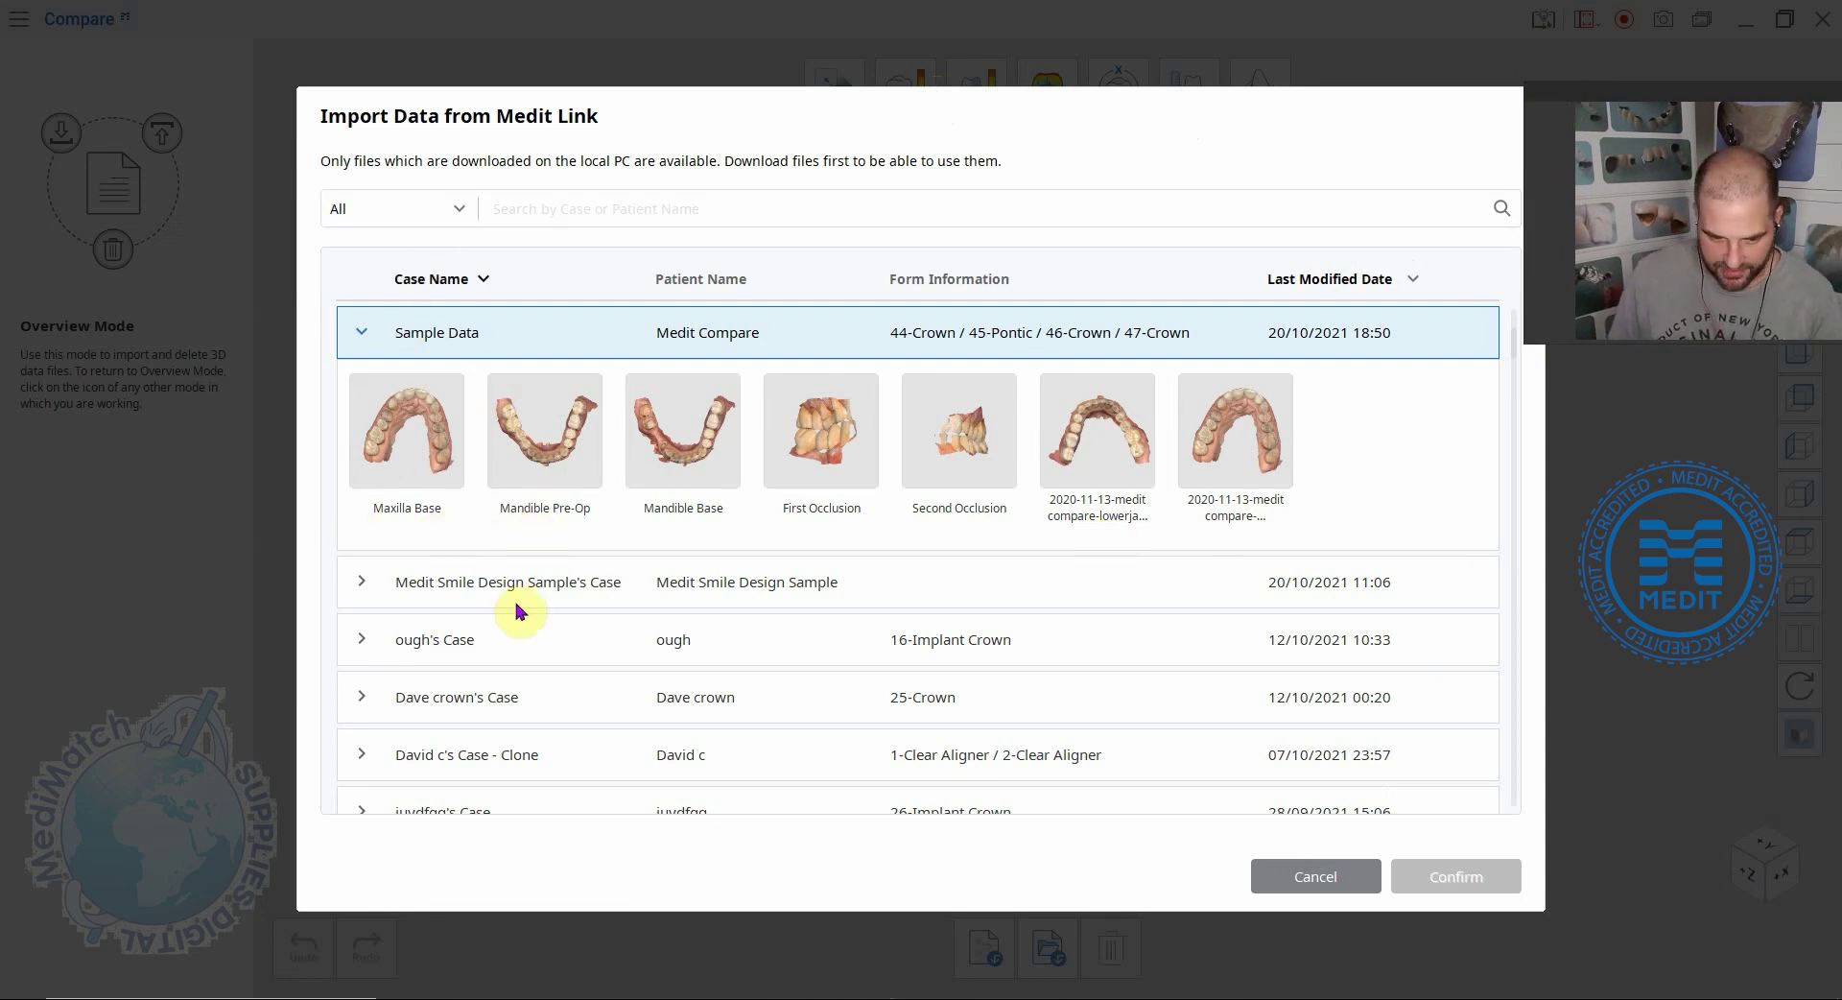
{"action": "scroll", "coordinate": [427, 707], "scroll_direction": "down", "scroll_amount": 3}
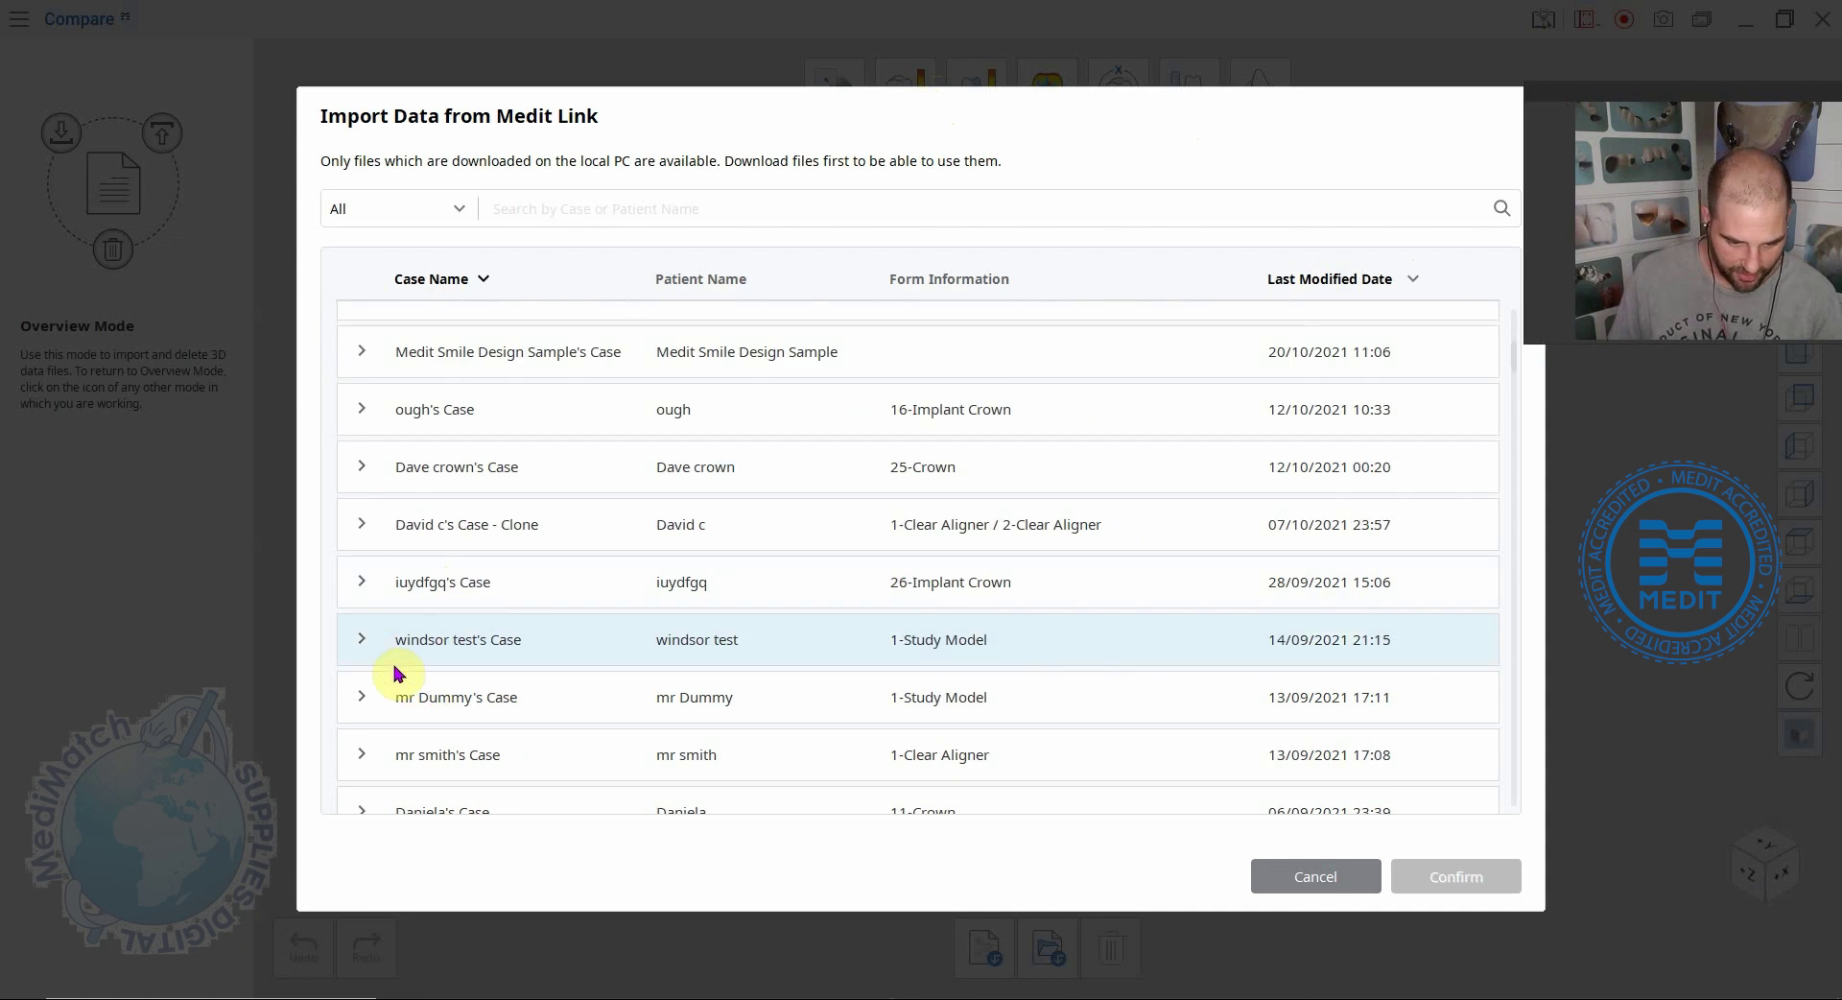
{"action": "scroll", "coordinate": [398, 700], "scroll_direction": "down", "scroll_amount": 5}
{"action": "scroll", "coordinate": [427, 595], "scroll_direction": "up", "scroll_amount": 4}
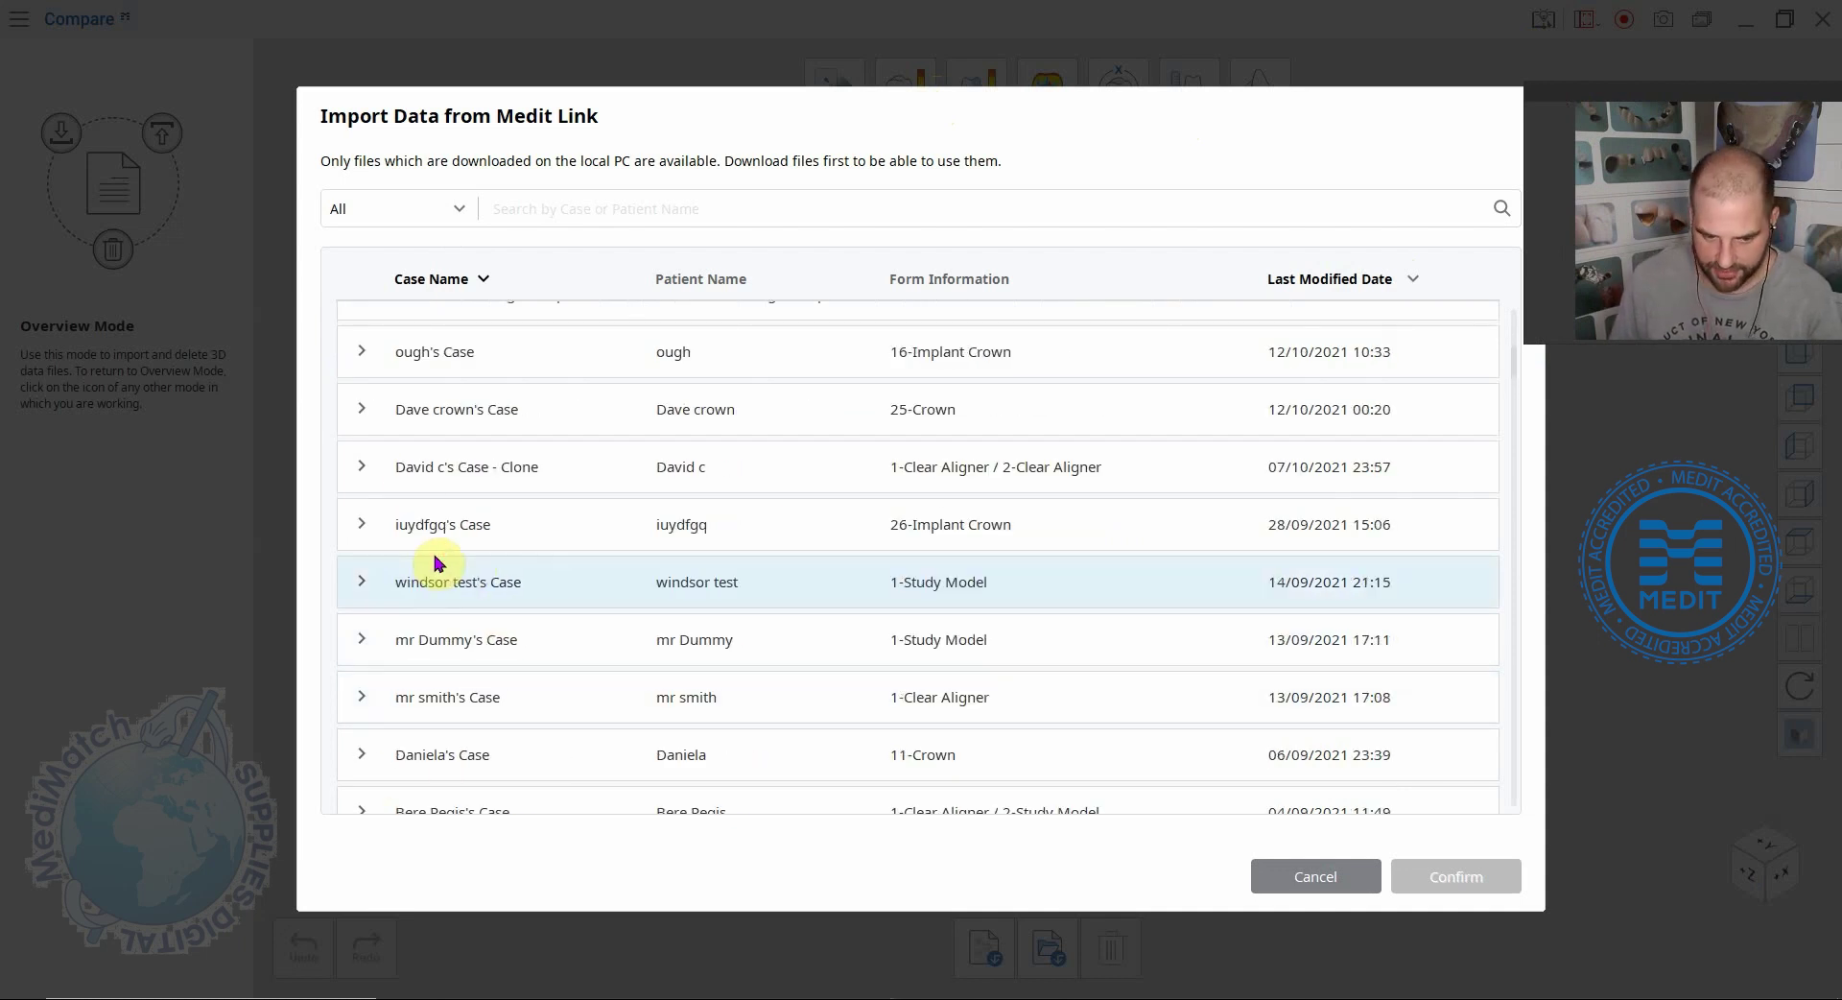
{"action": "scroll", "coordinate": [436, 562], "scroll_direction": "up", "scroll_amount": 5}
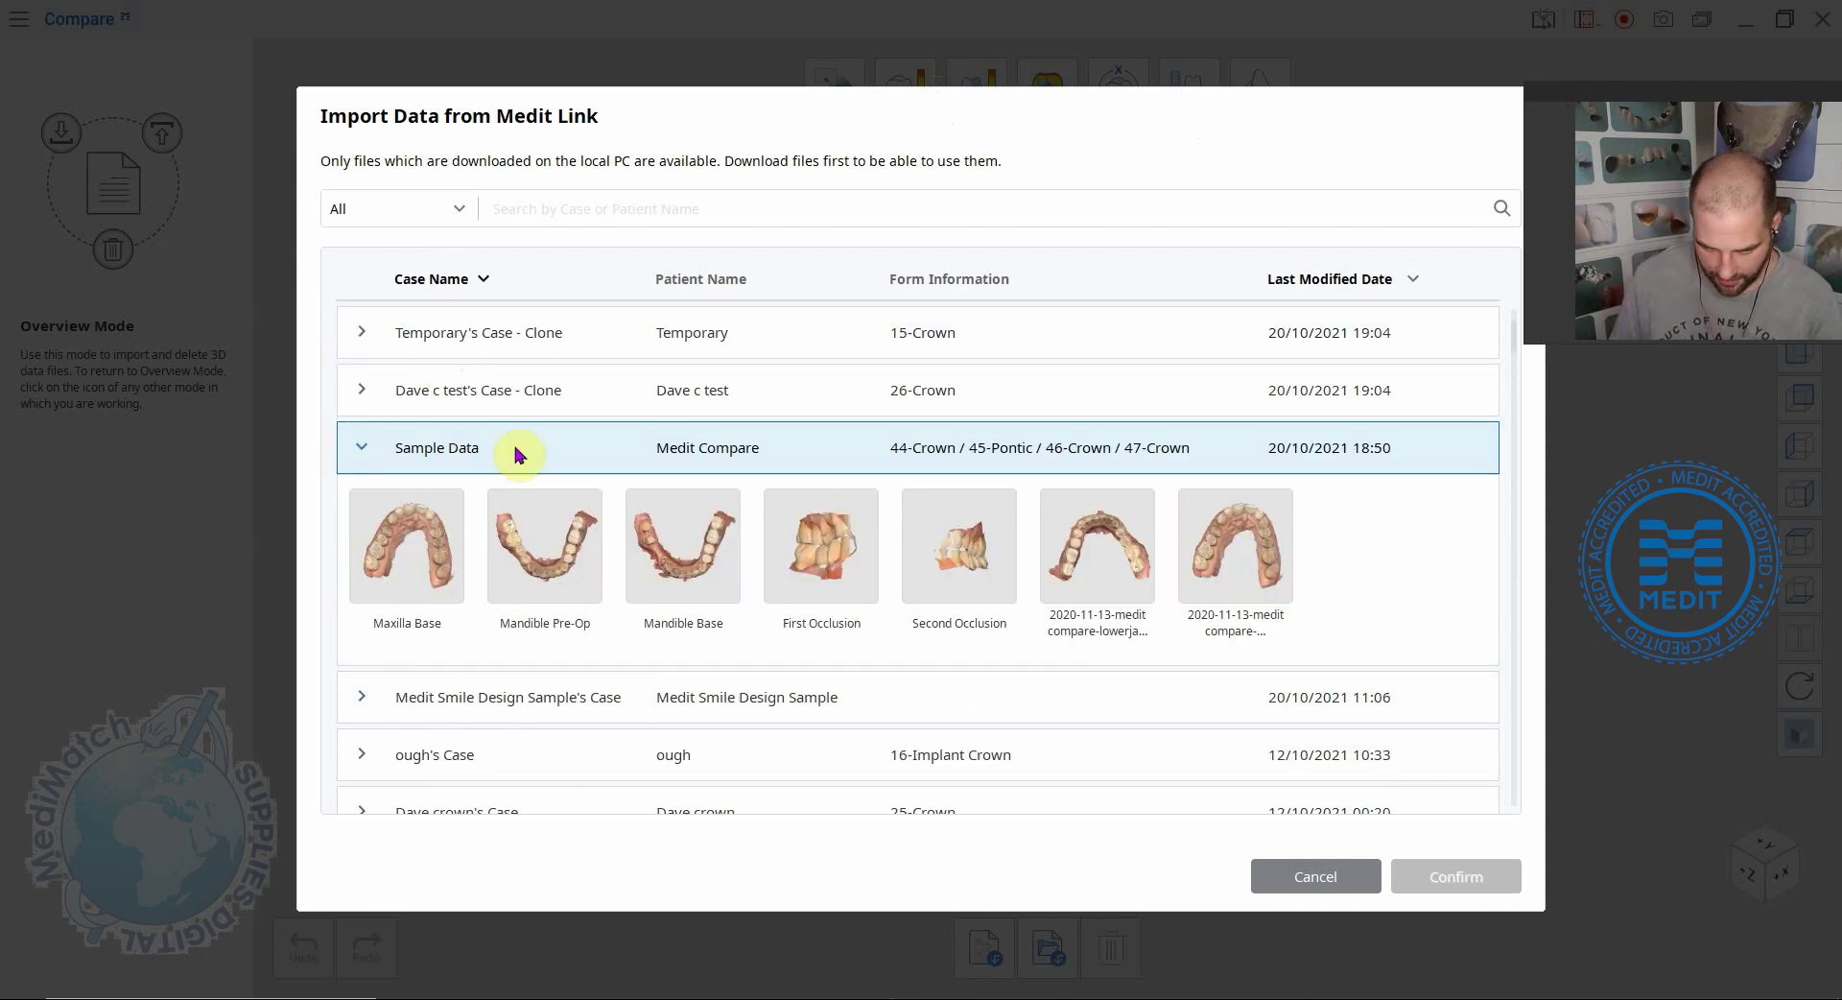
{"action": "scroll", "coordinate": [511, 737], "scroll_direction": "down", "scroll_amount": 3}
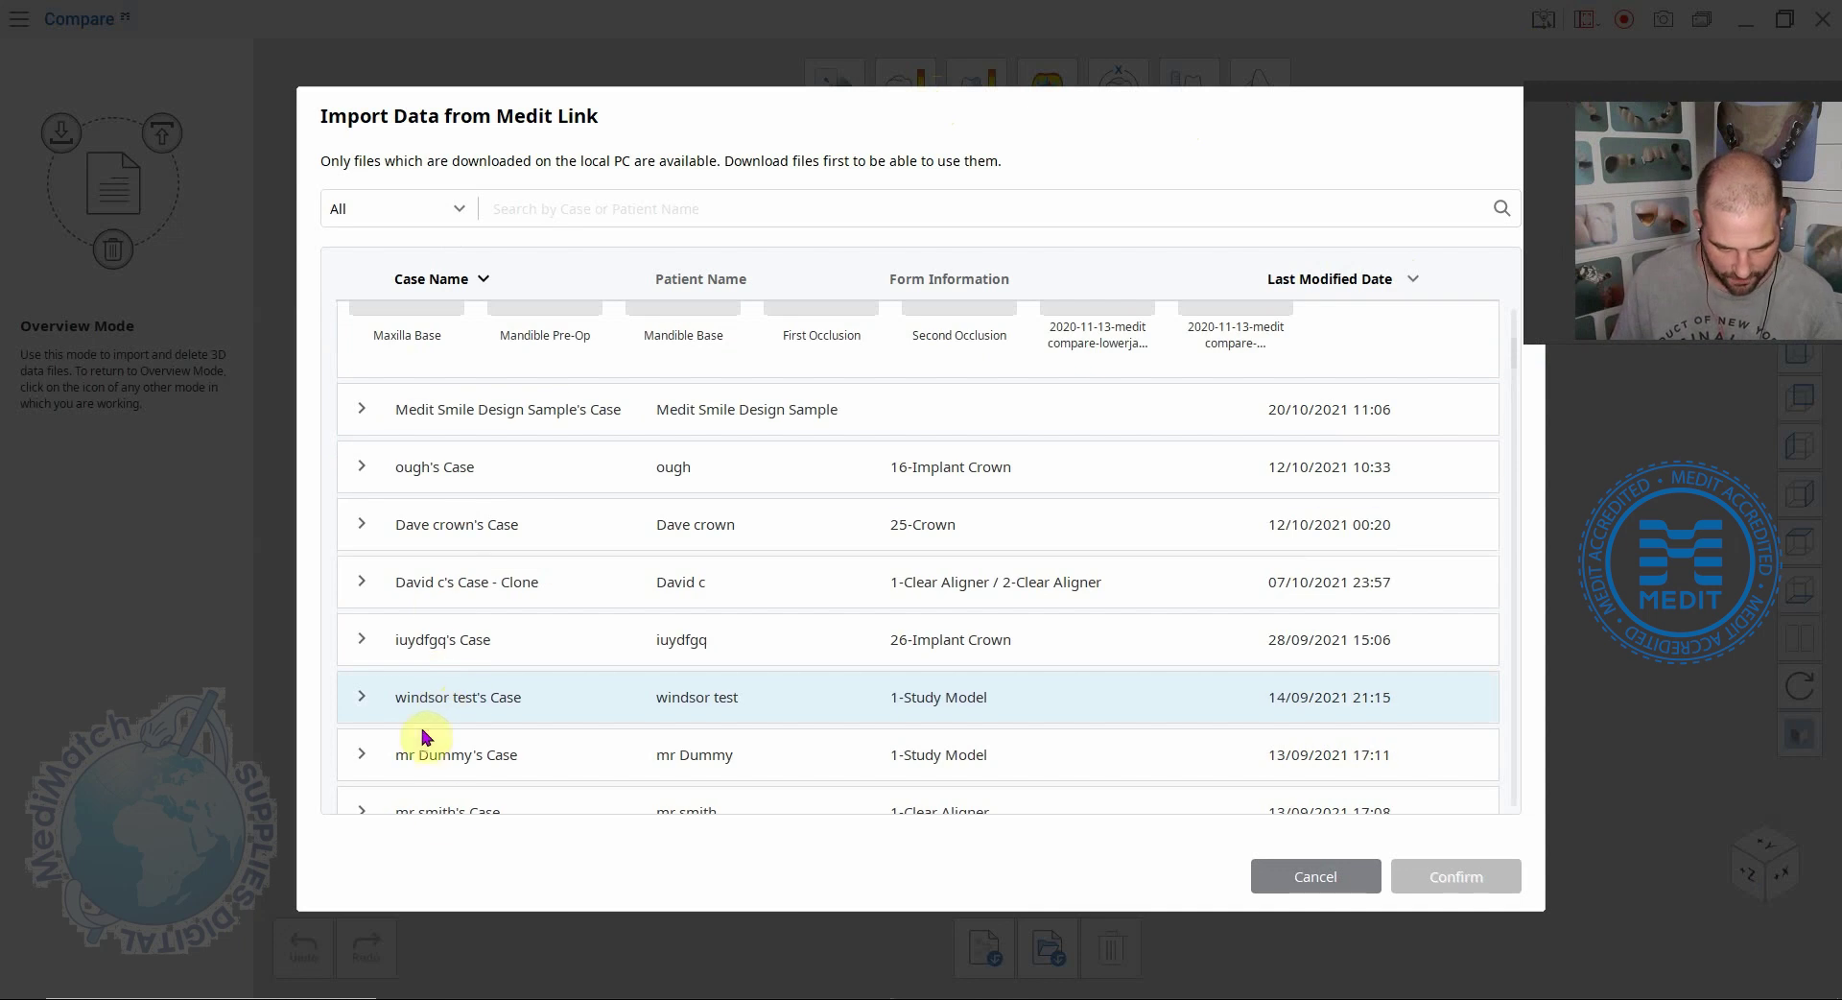
{"action": "scroll", "coordinate": [461, 814], "scroll_direction": "down", "scroll_amount": 3}
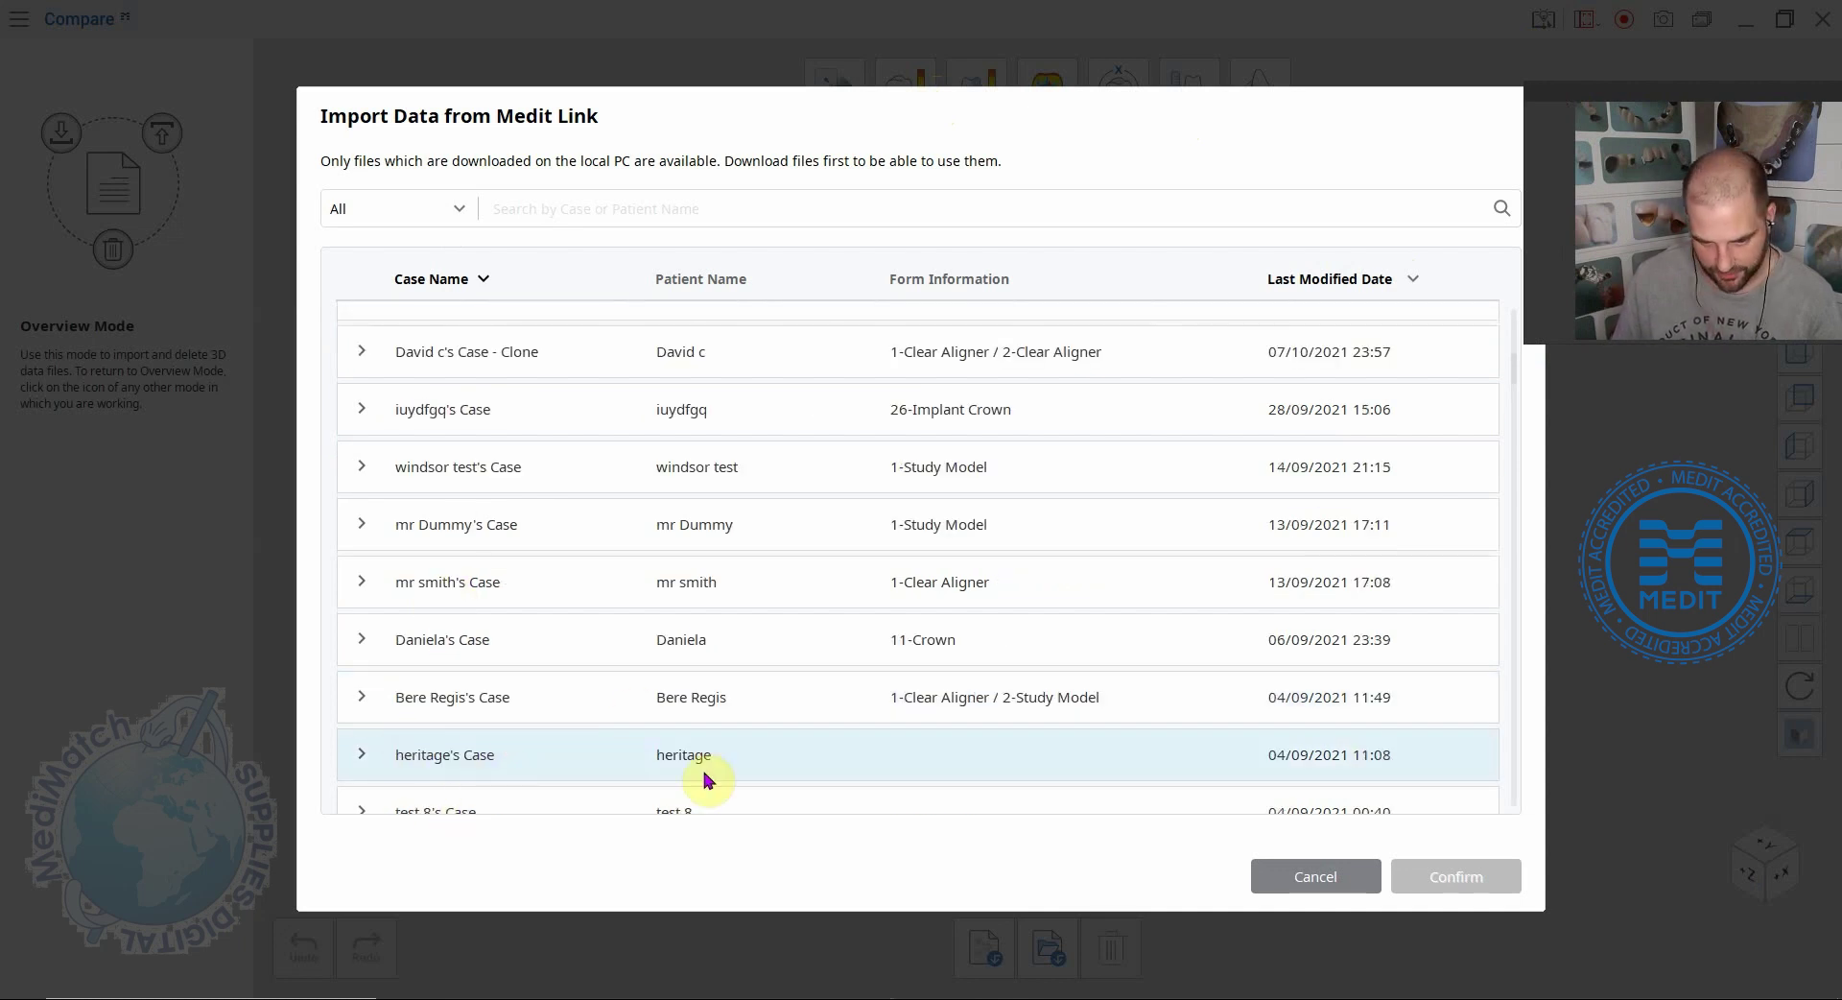
Import all seven scans of the Medit Compare Sample Data case into Compare
{"action": "scroll", "coordinate": [624, 637], "scroll_direction": "up", "scroll_amount": 6}
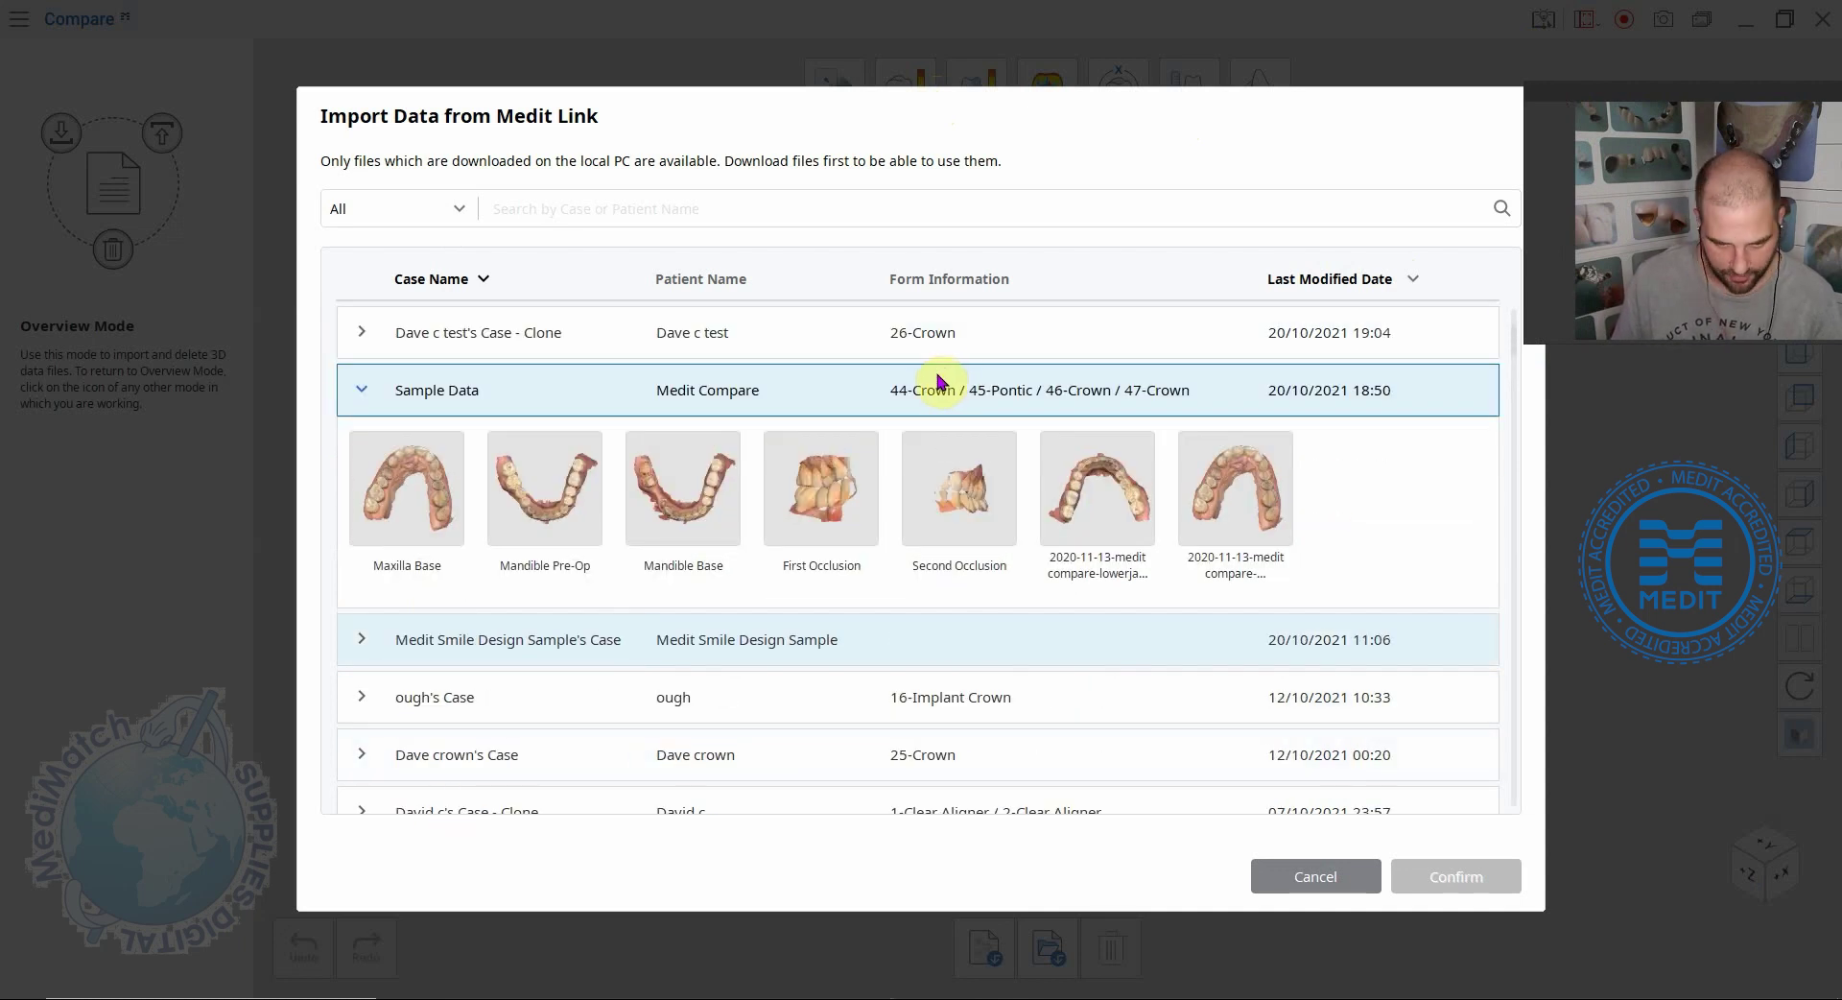
{"action": "left_click_drag", "start_coordinate": [1440, 542], "coordinate": [403, 457]}
{"action": "left_click", "coordinate": [1489, 887]}
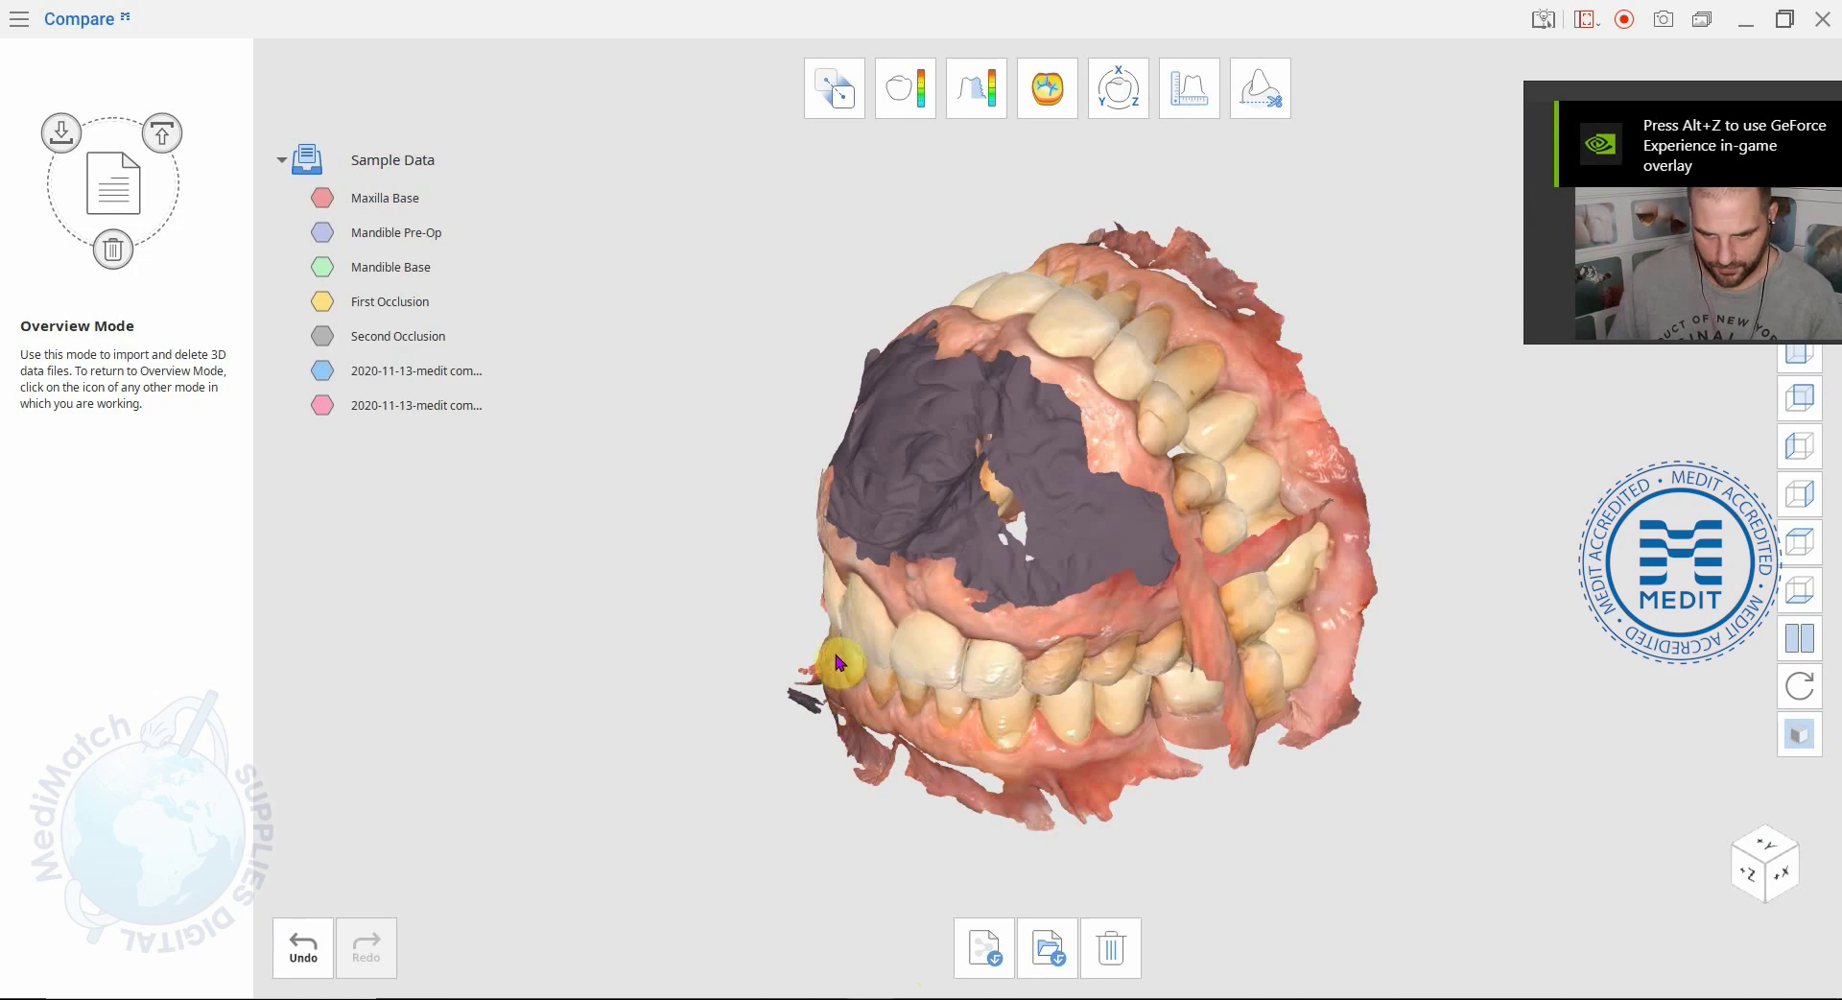
Start Alignment Mode with the 2020-11-13 lower jaw file as reference and Mandible Base as target, aligned in group
{"action": "right_click_drag", "start_coordinate": [925, 487], "coordinate": [969, 397]}
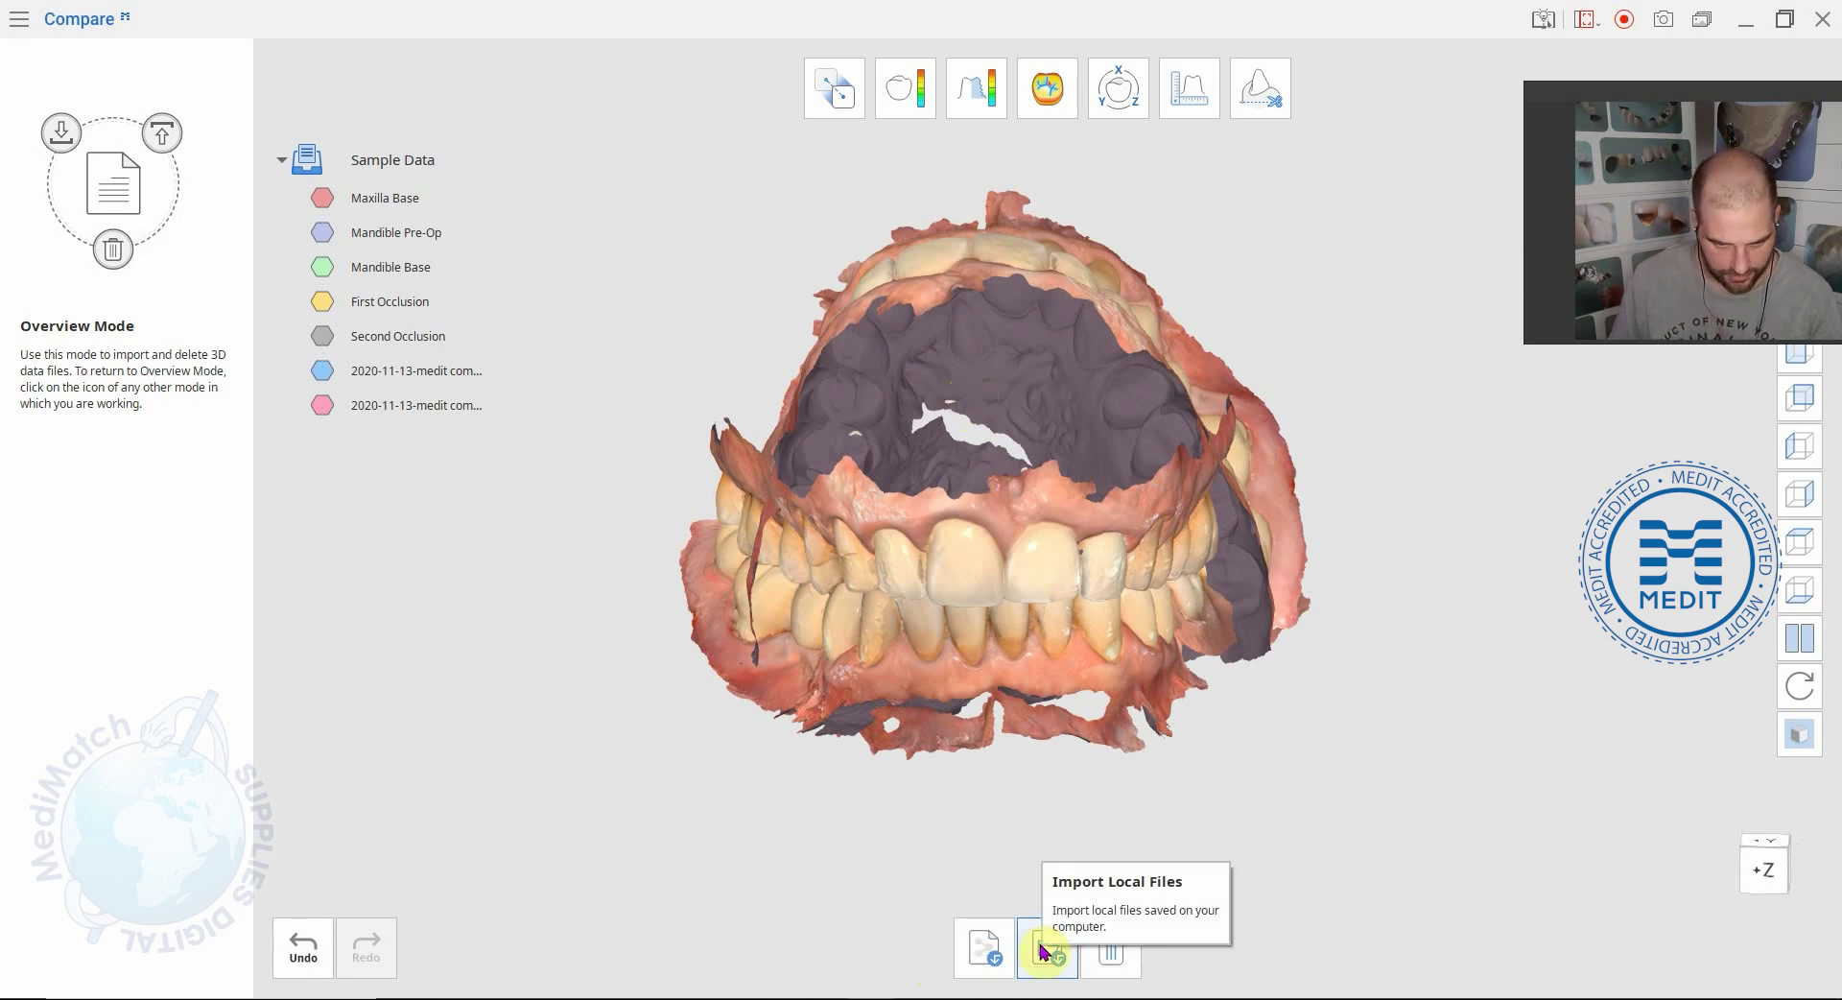
{"action": "left_click", "coordinate": [853, 95]}
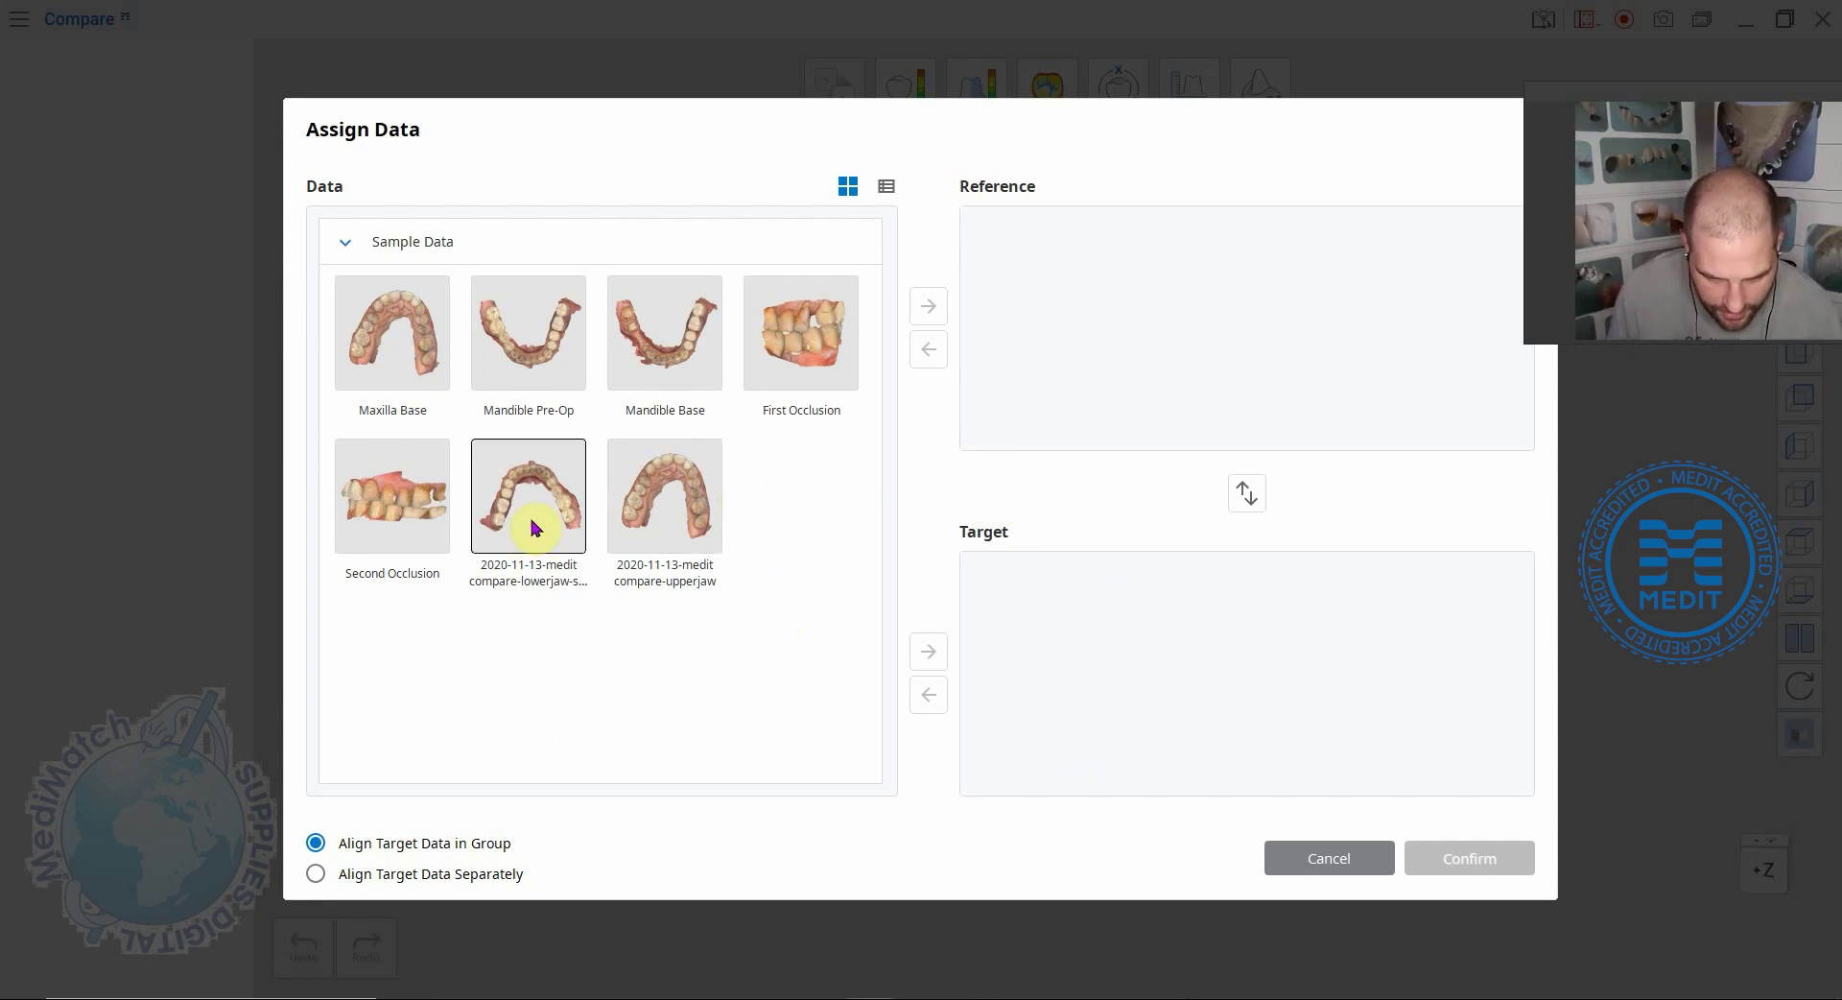
{"action": "left_click_drag", "start_coordinate": [538, 532], "coordinate": [1003, 297]}
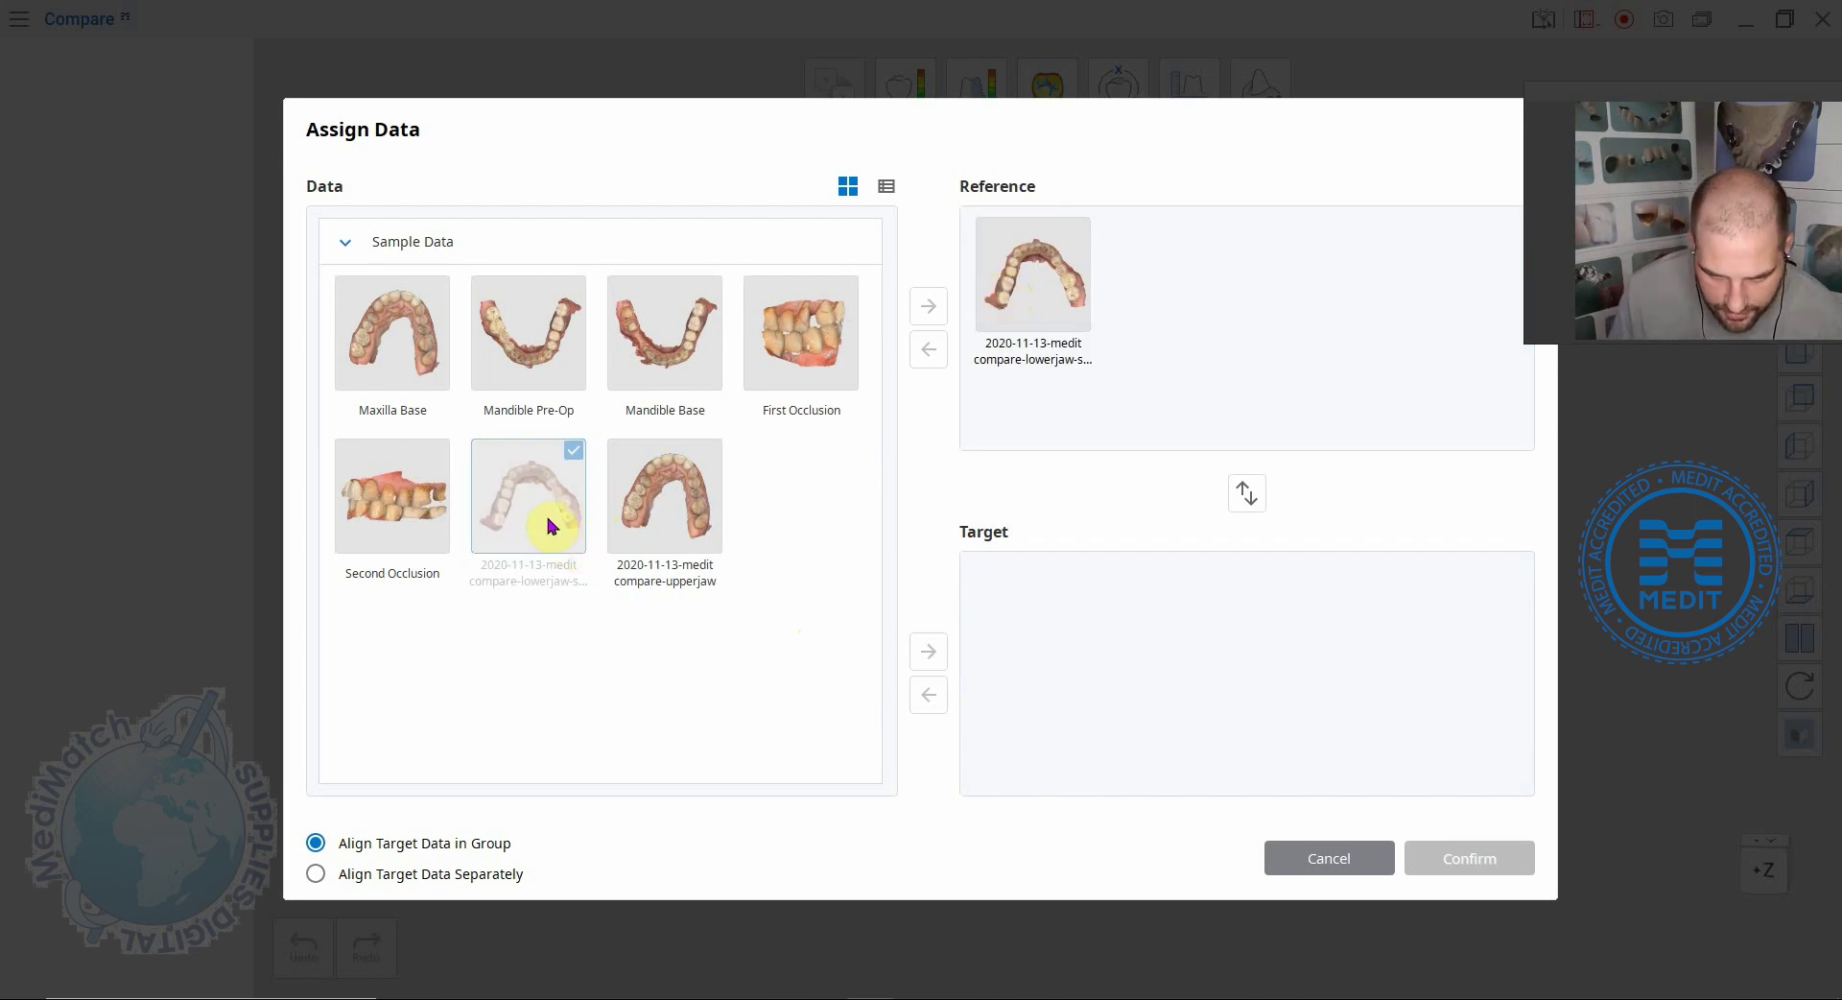
{"action": "left_click_drag", "start_coordinate": [658, 328], "coordinate": [1056, 610]}
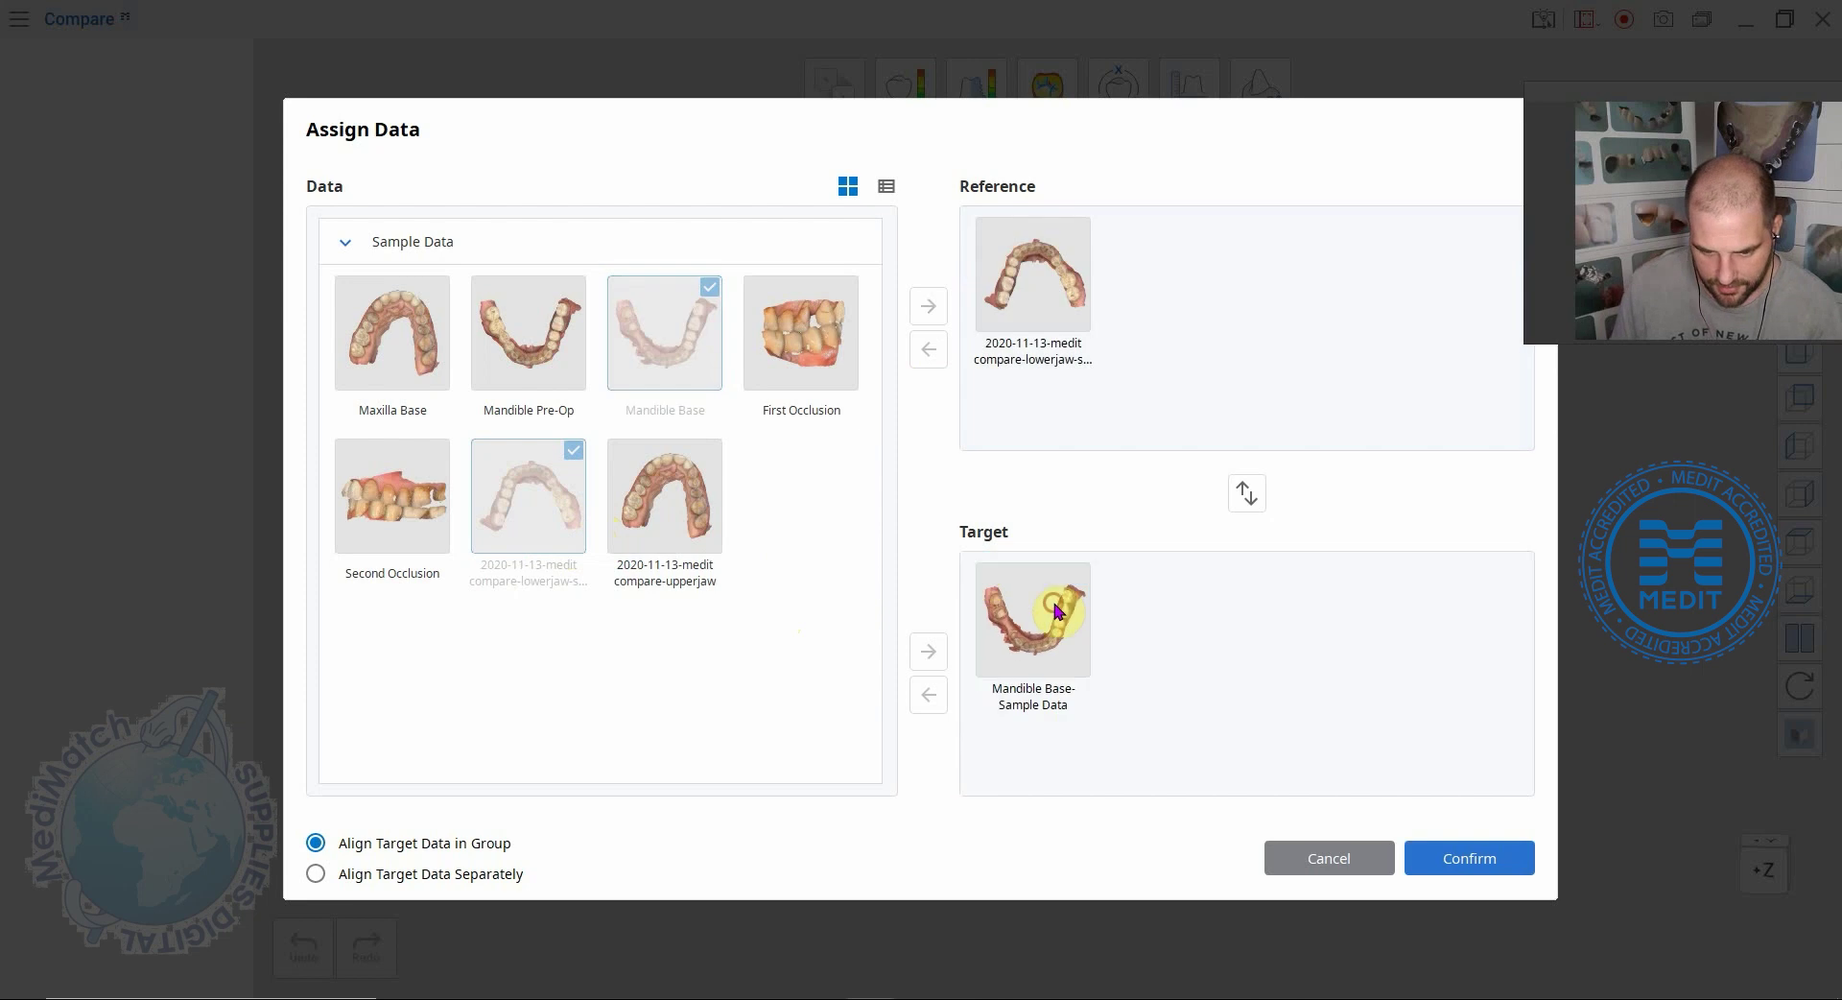
{"action": "left_click", "coordinate": [1255, 500]}
{"action": "left_click", "coordinate": [1254, 504]}
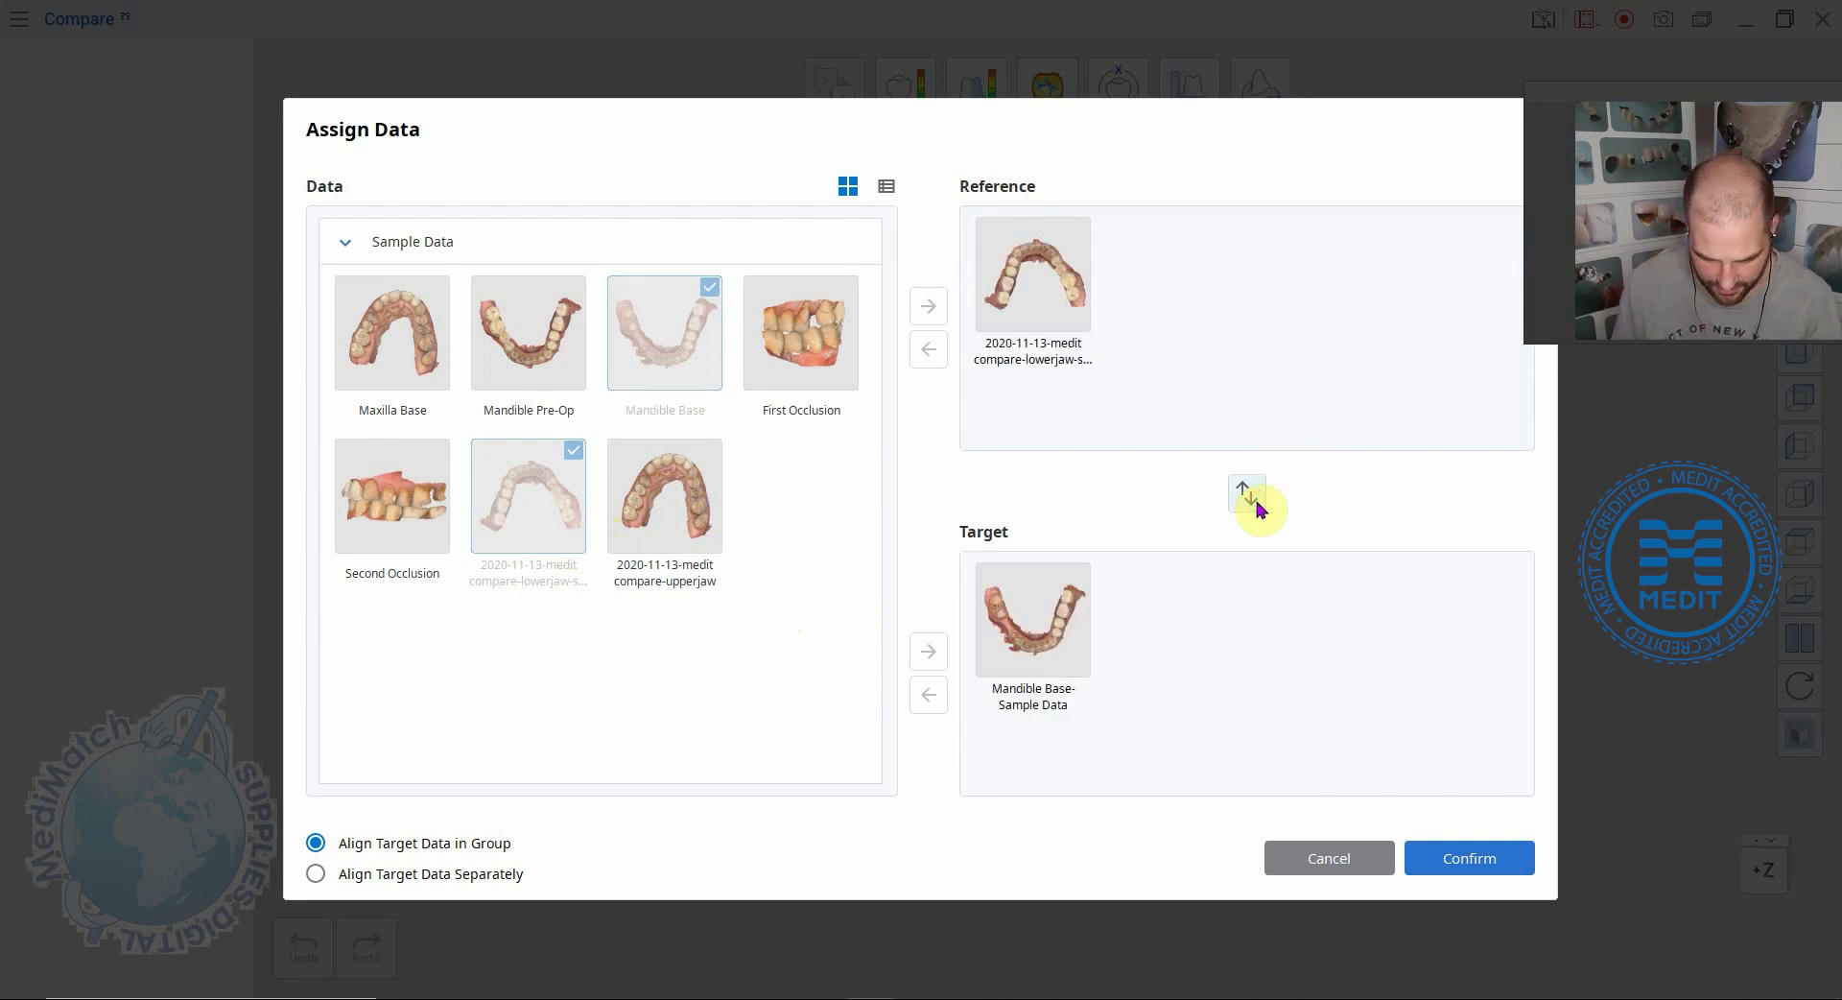
{"action": "left_click", "coordinate": [1449, 856]}
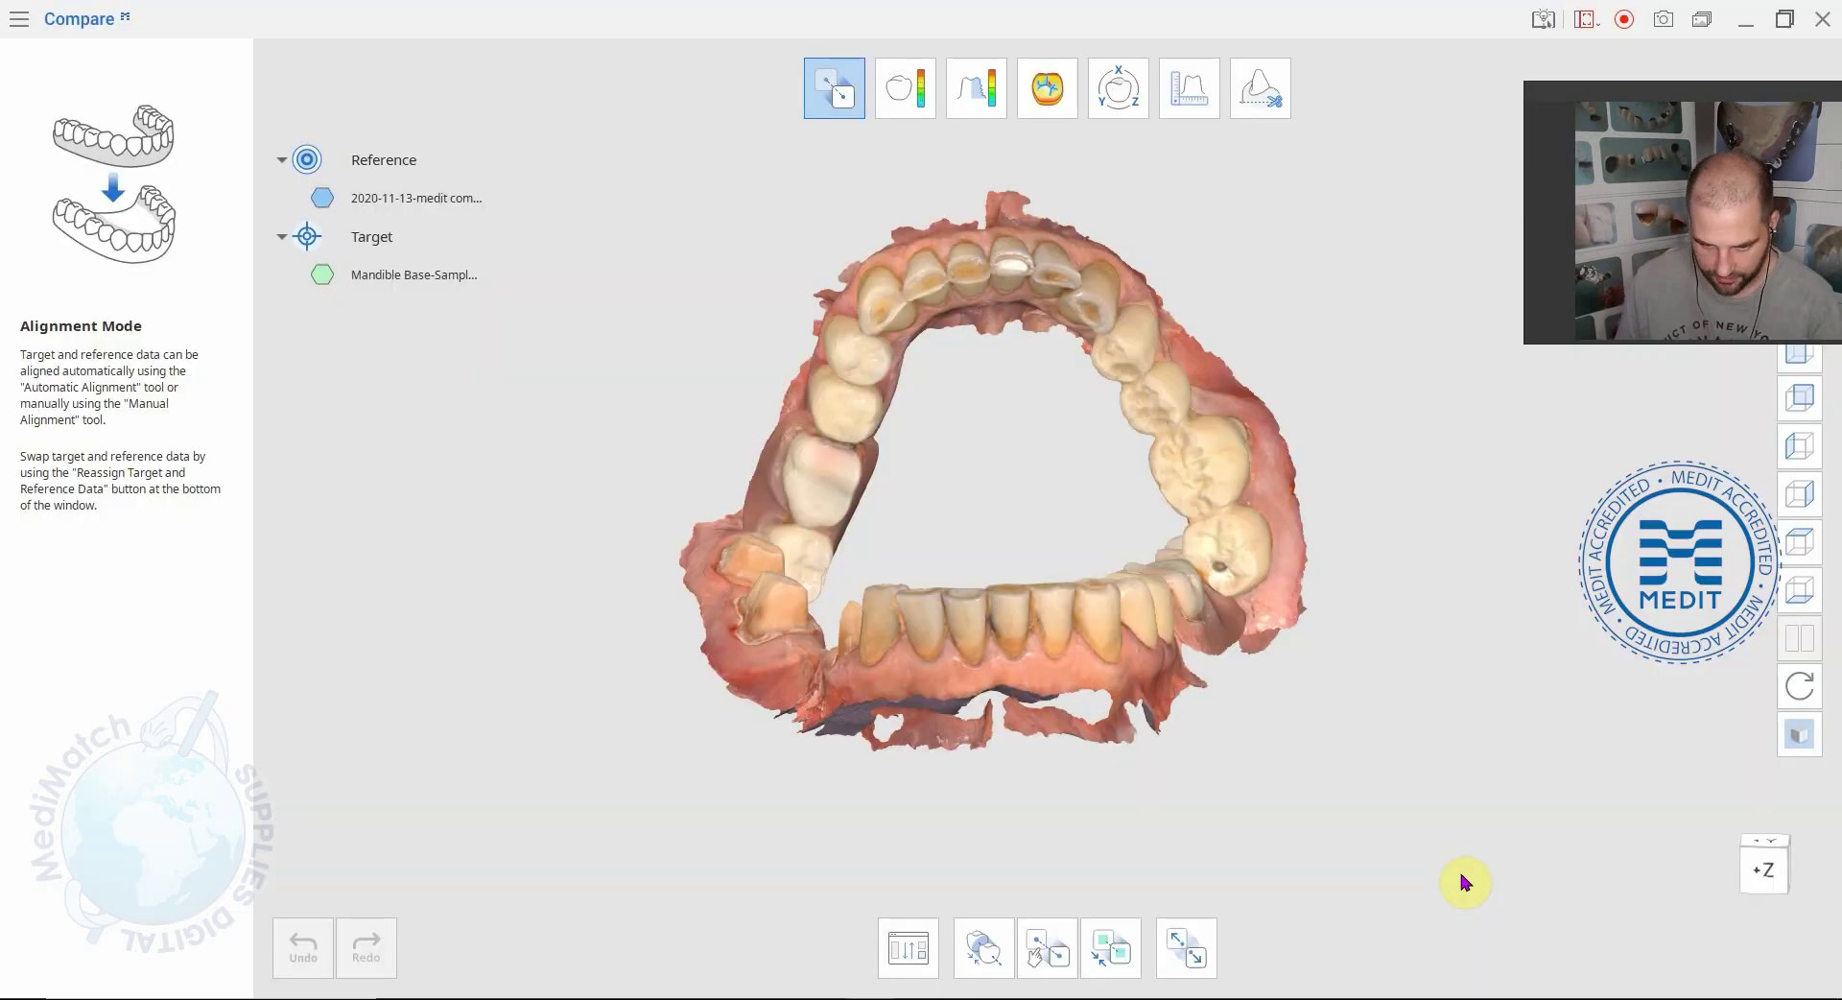
Align Mandible Base to the reference lower jaw with Automatic Alignment and check the fit from several angles
{"action": "left_click", "coordinate": [992, 950]}
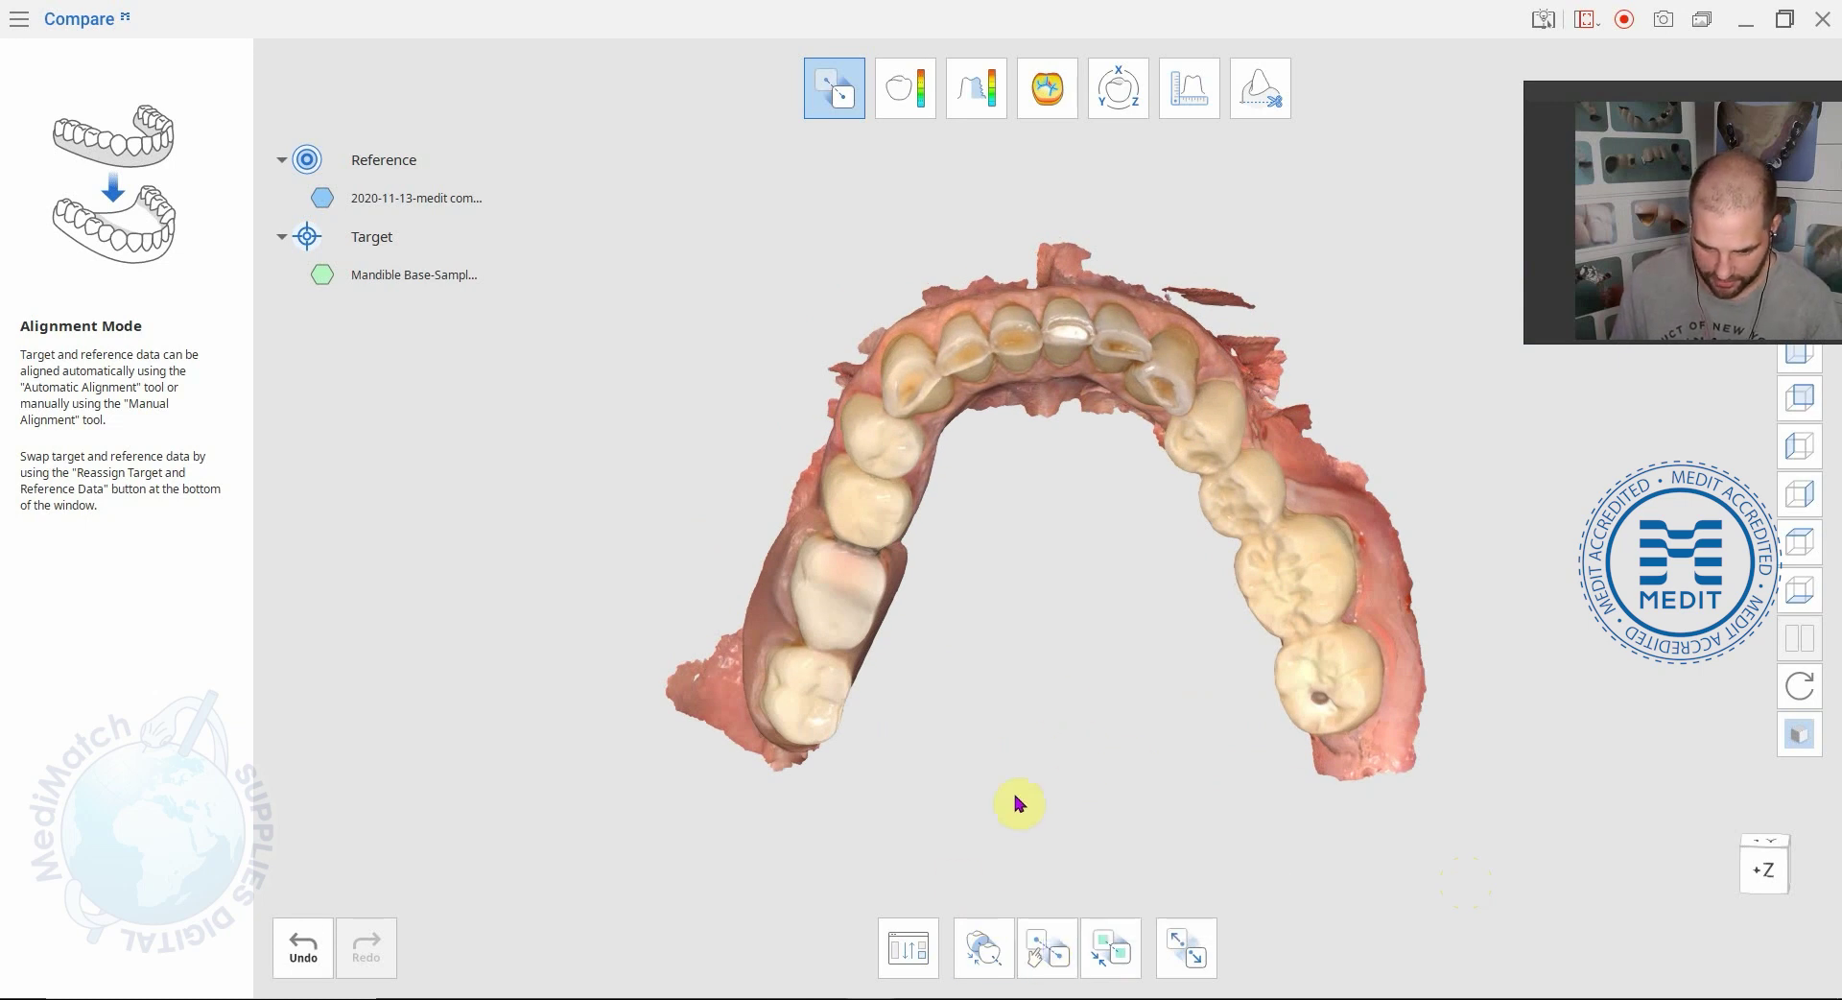
{"action": "right_click_drag", "start_coordinate": [1017, 788], "coordinate": [1072, 664]}
{"action": "right_click_drag", "start_coordinate": [859, 554], "coordinate": [1062, 743]}
{"action": "left_click", "coordinate": [1048, 948]}
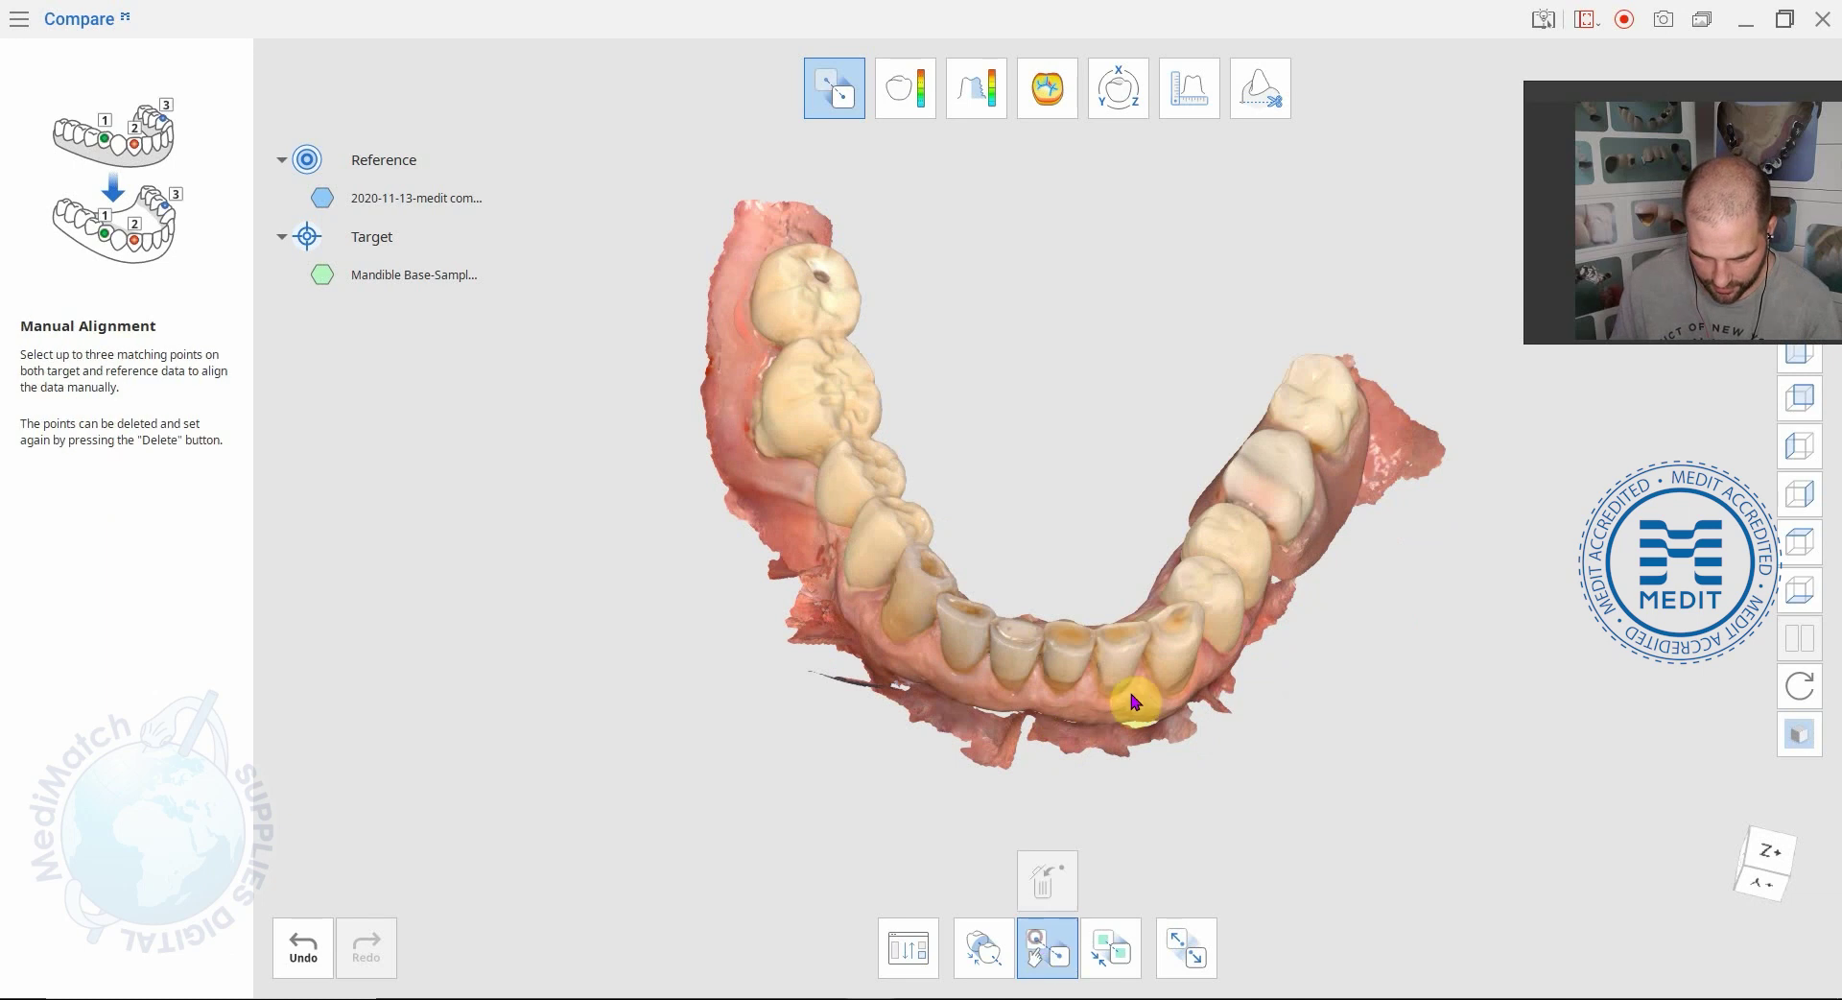
{"action": "mouse_move", "coordinate": [1110, 672]}
{"action": "right_mouse_down"}
{"action": "mouse_move", "coordinate": [1095, 634]}
{"action": "mouse_move", "coordinate": [1085, 649]}
{"action": "right_mouse_up"}
{"action": "middle_click_drag", "start_coordinate": [1084, 650], "coordinate": [1049, 671]}
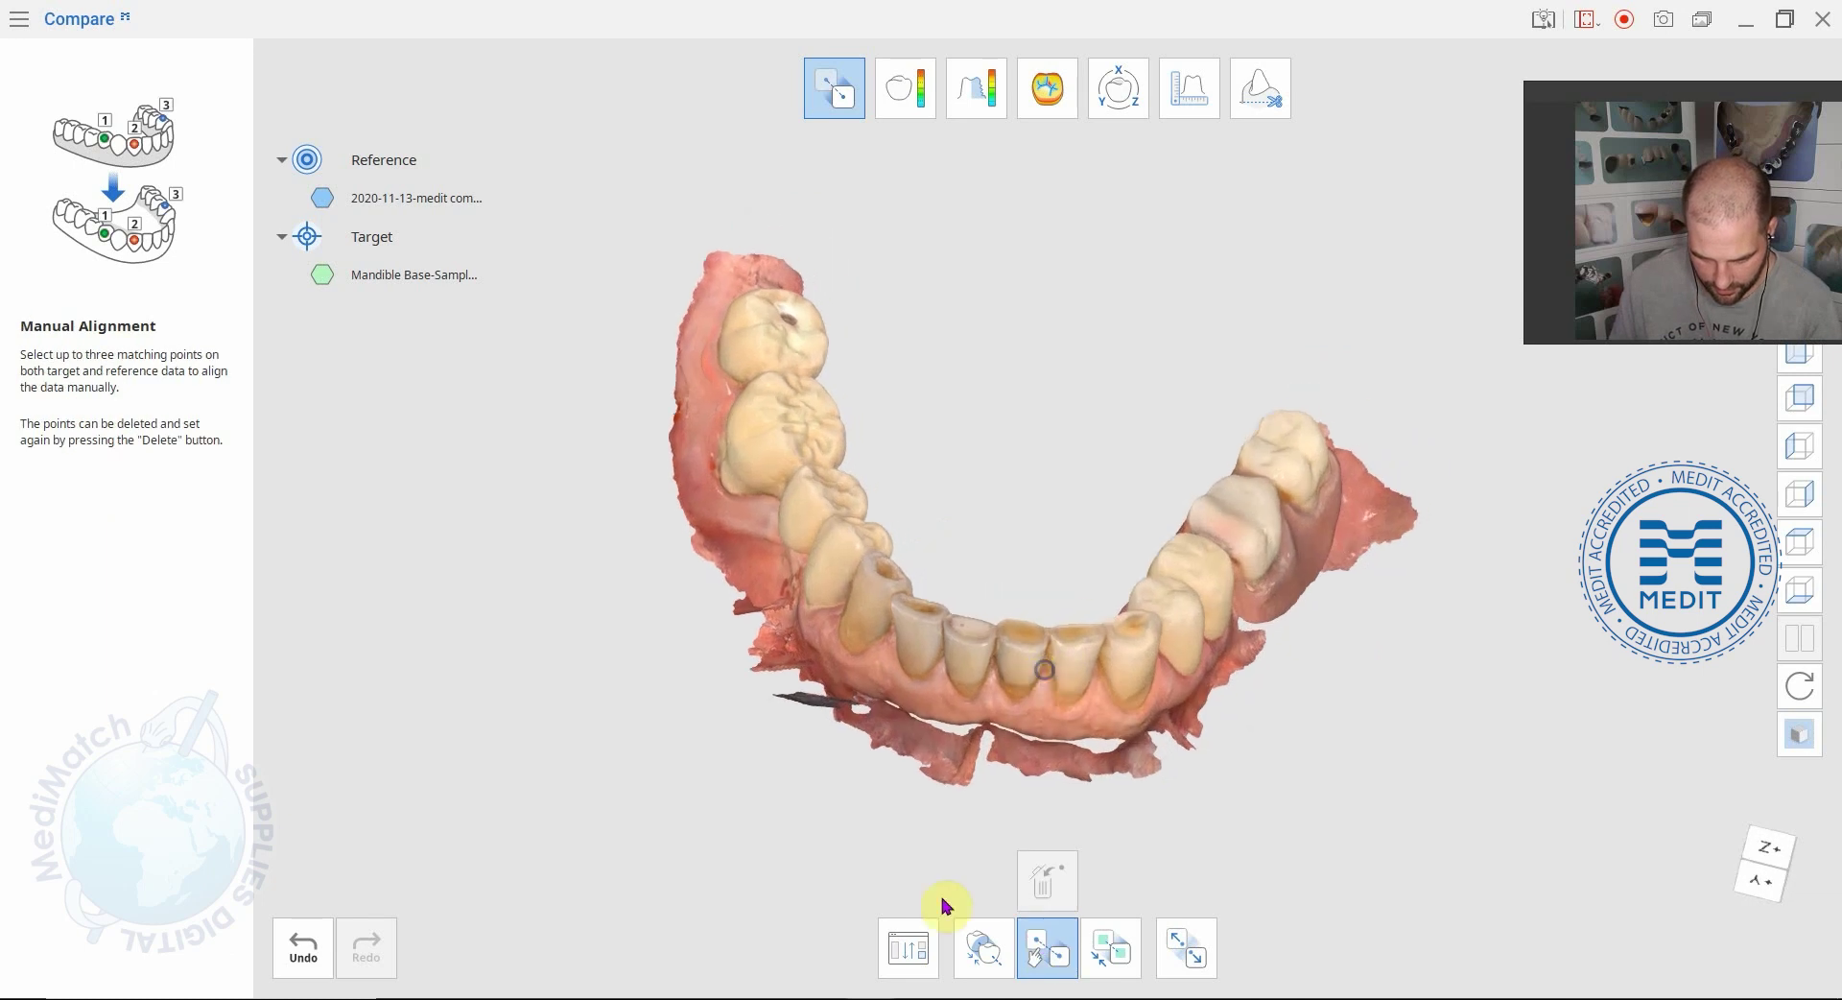
{"action": "left_click", "coordinate": [978, 948]}
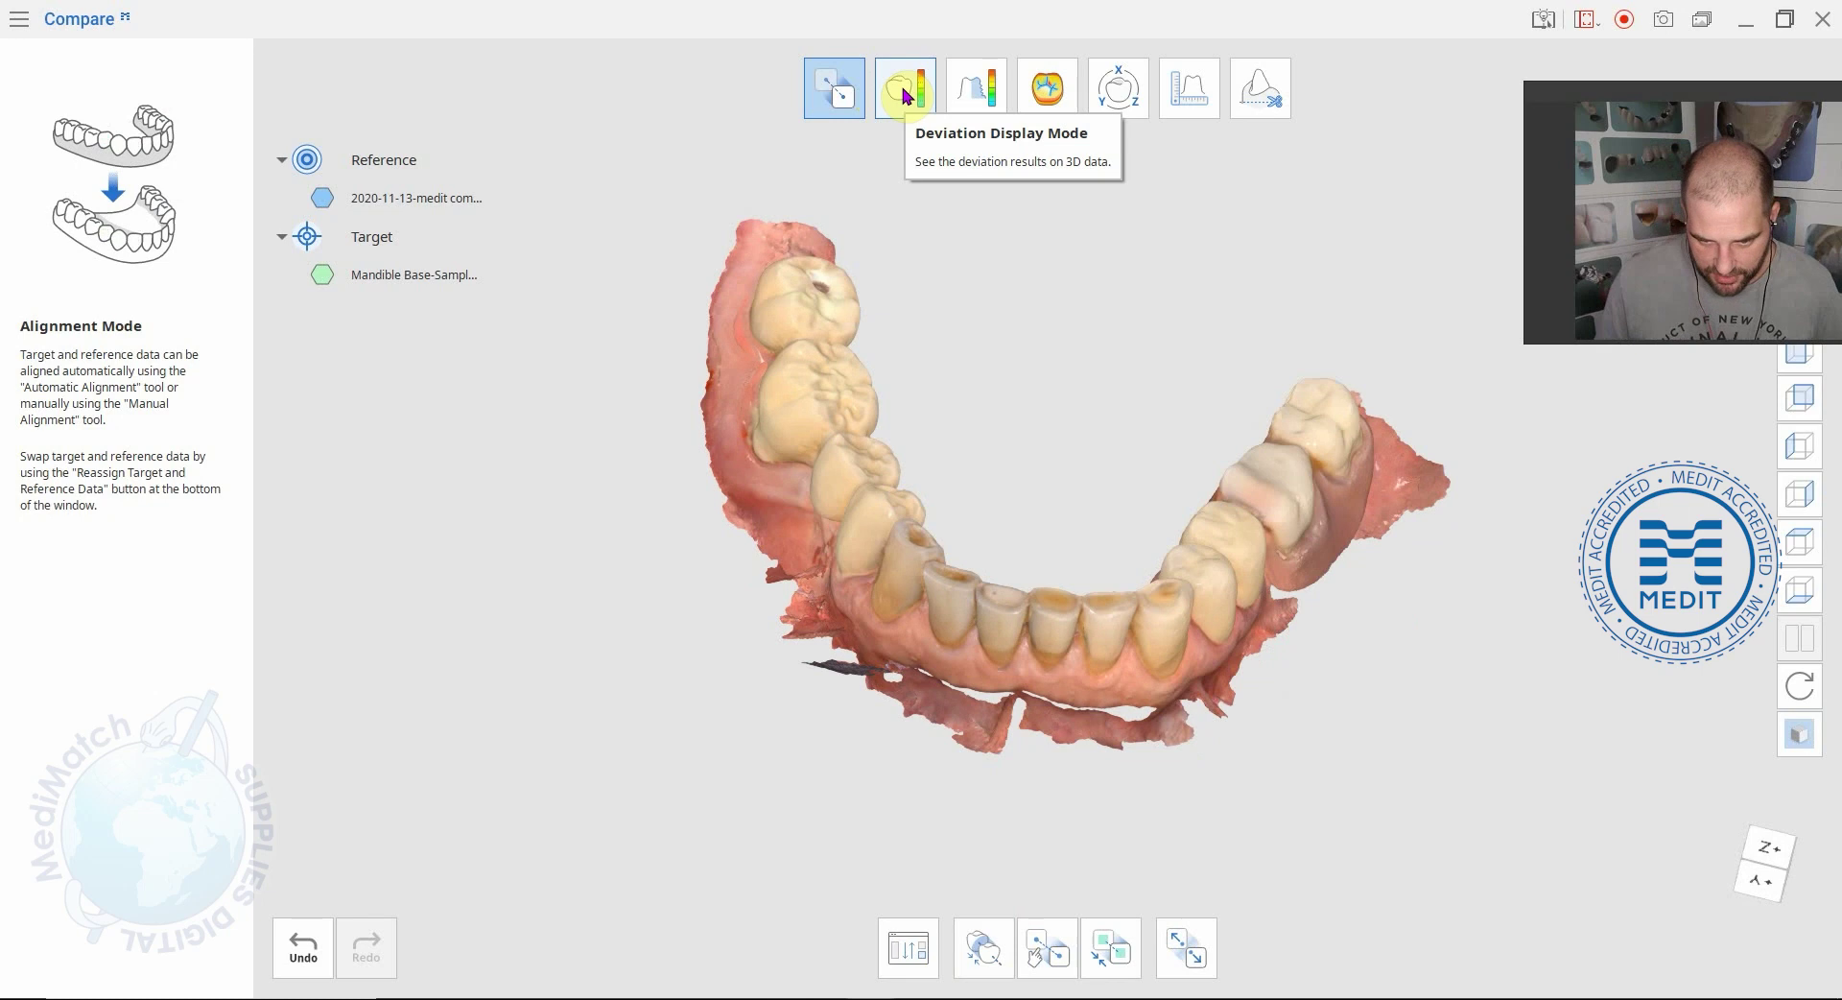
Display the deviation color map of the aligned Mandible Base and examine the prepared teeth against the color scale
{"action": "left_click", "coordinate": [906, 95]}
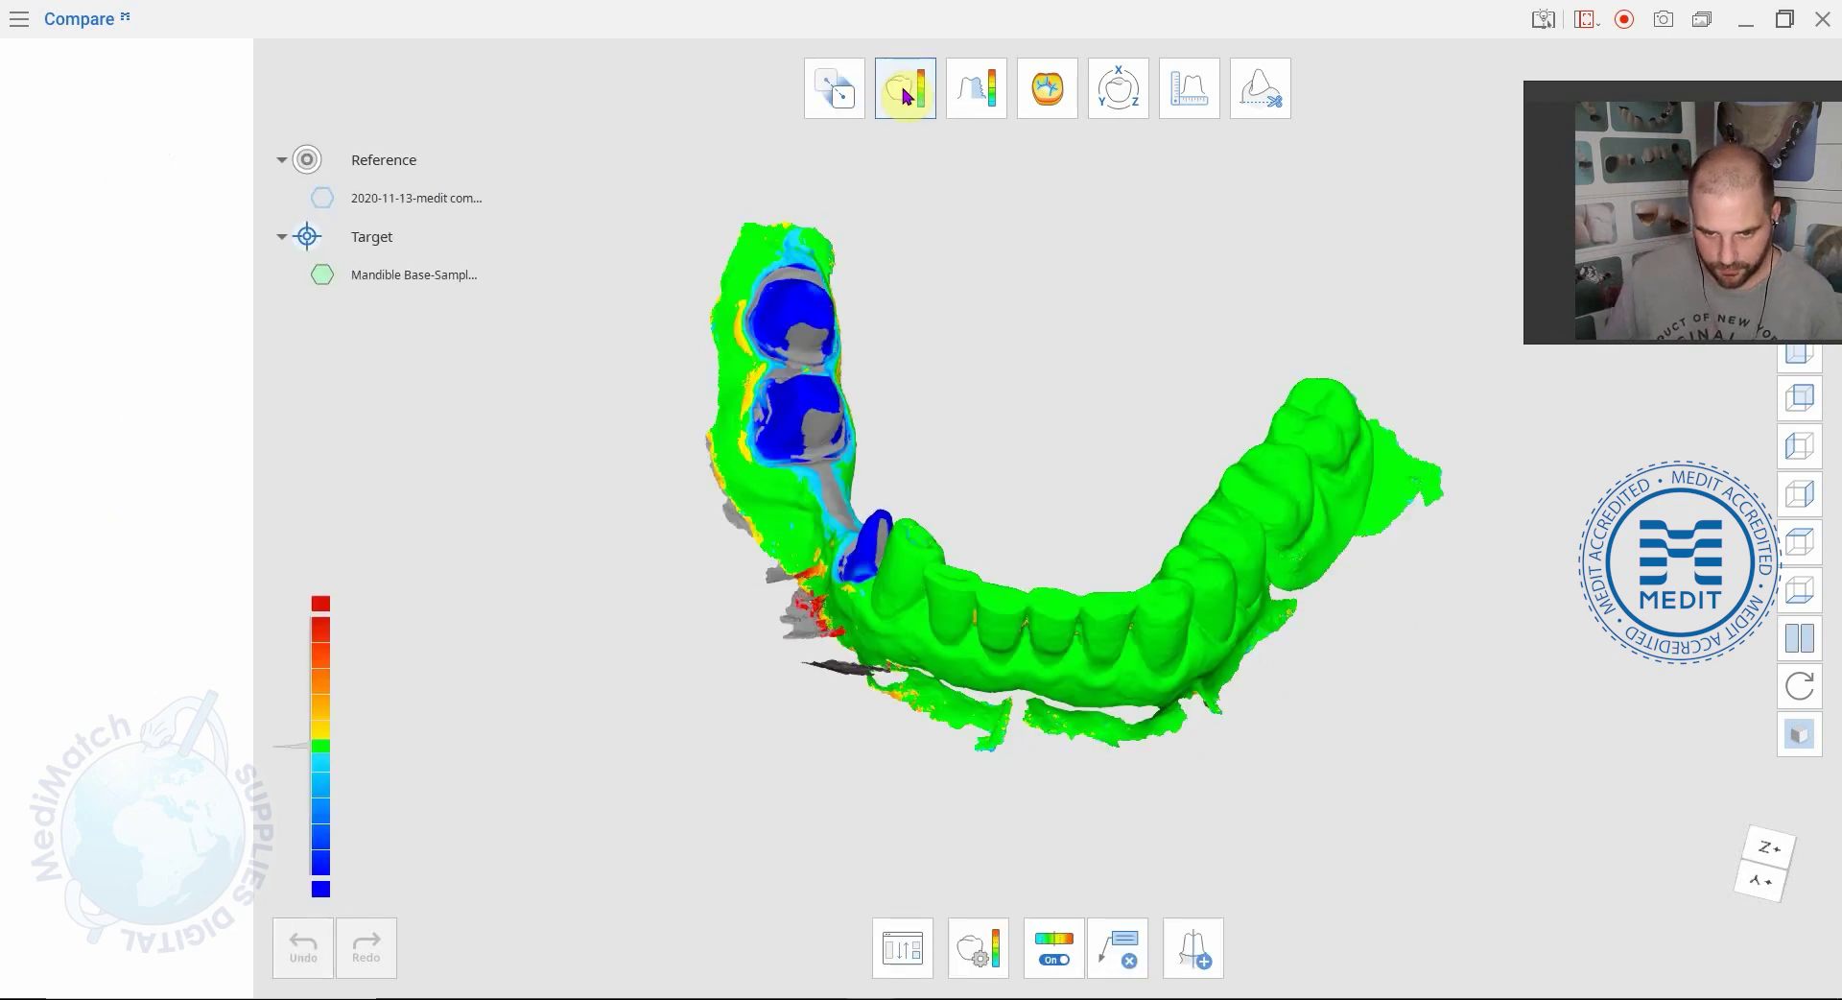
{"action": "middle_click_drag", "start_coordinate": [912, 361], "coordinate": [899, 400]}
{"action": "right_click_drag", "start_coordinate": [734, 452], "coordinate": [882, 702]}
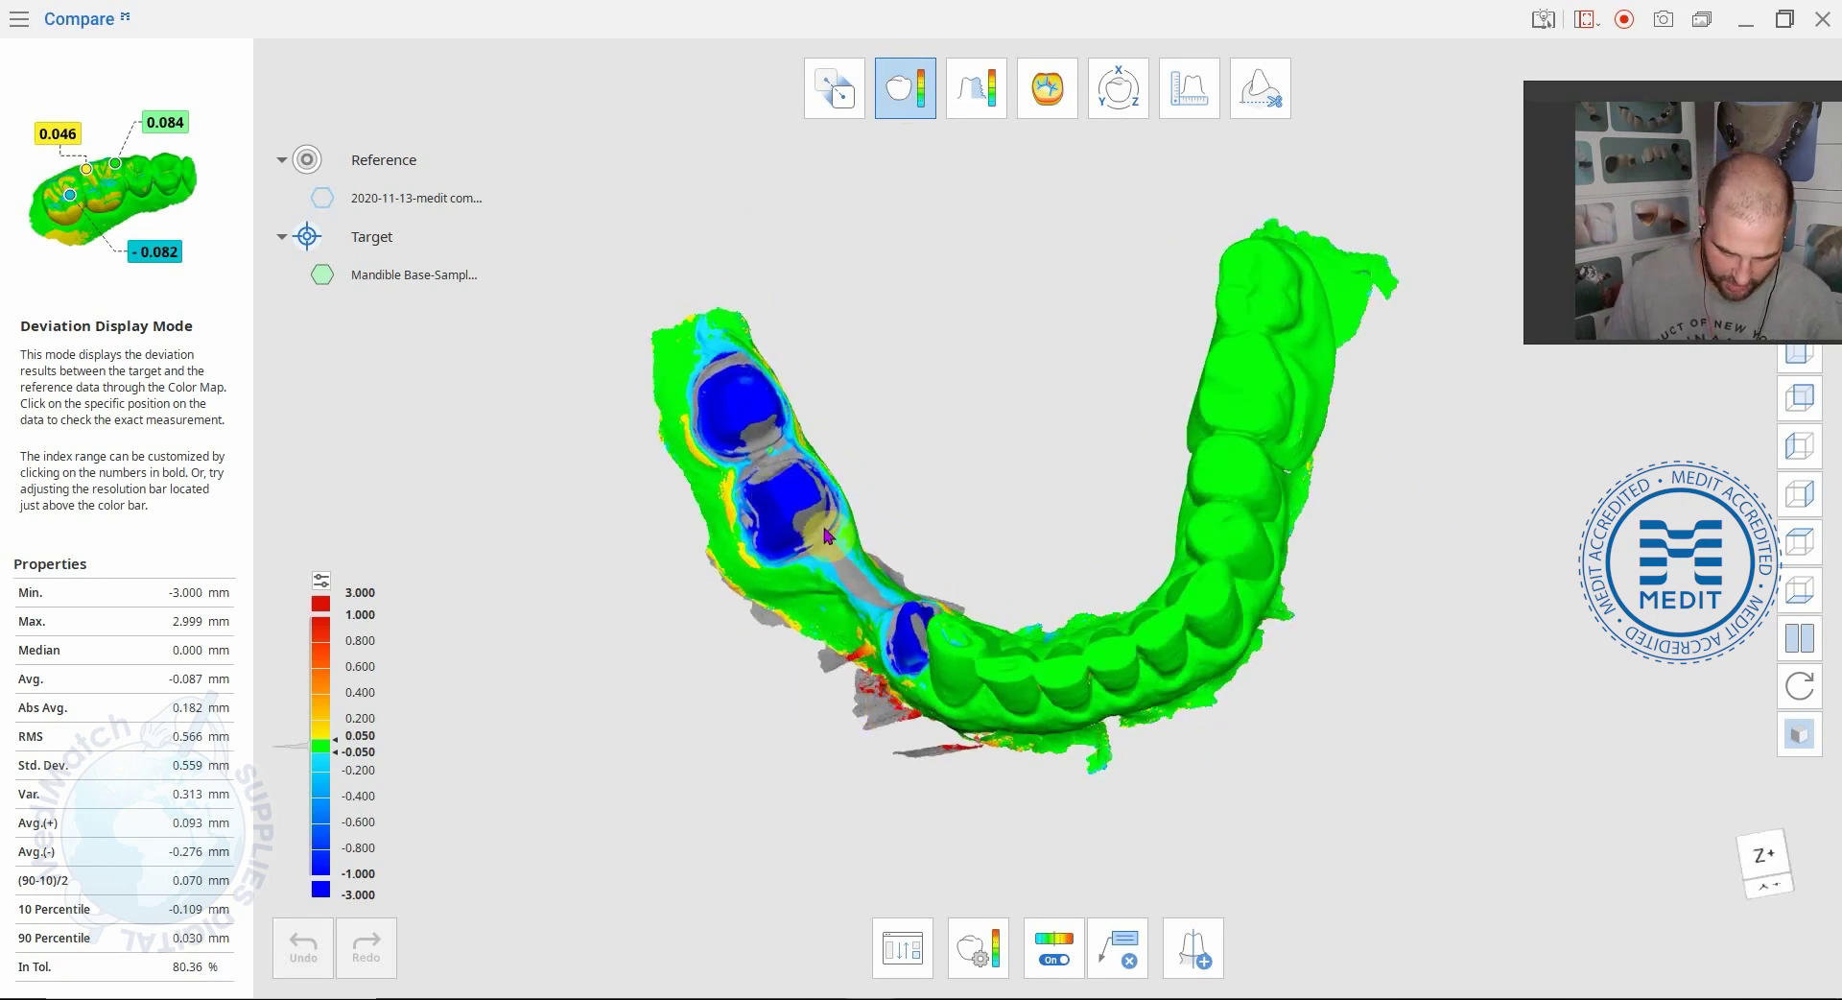
{"action": "right_click_drag", "start_coordinate": [815, 537], "coordinate": [760, 526]}
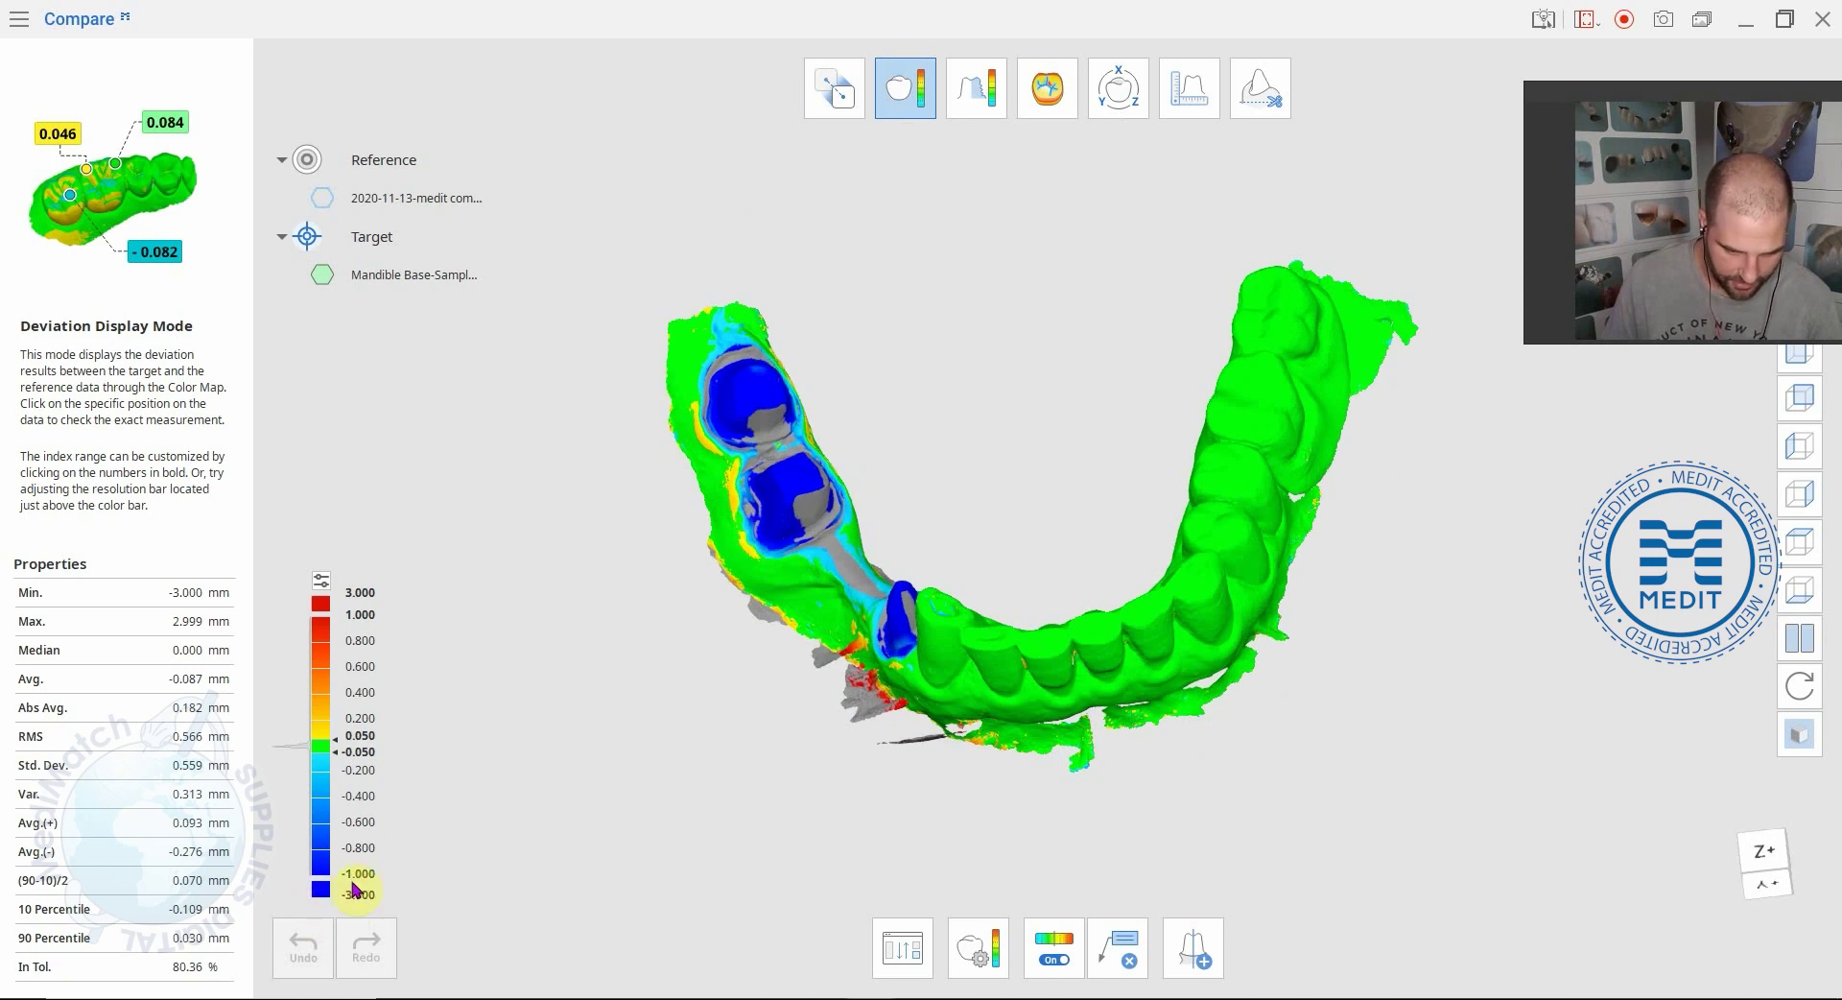
{"action": "mouse_move", "coordinate": [753, 603]}
{"action": "right_mouse_down"}
{"action": "mouse_move", "coordinate": [806, 650]}
{"action": "mouse_move", "coordinate": [785, 617]}
{"action": "right_mouse_up"}
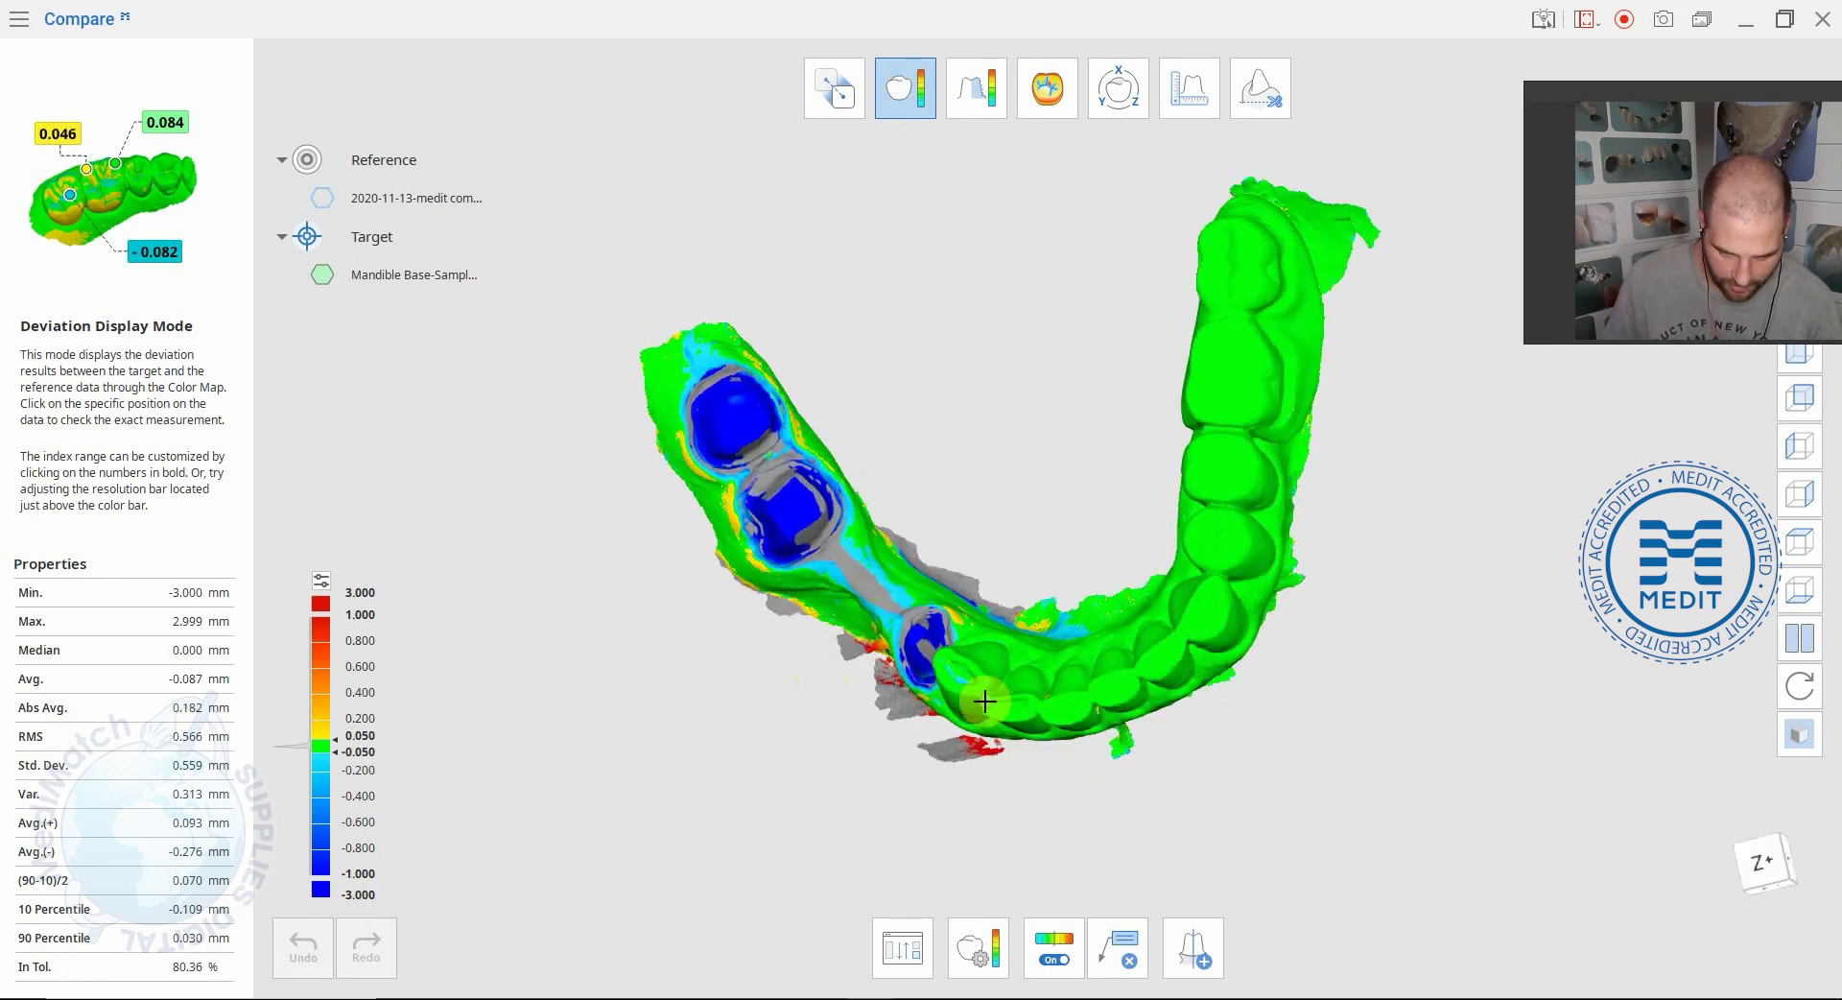
Examine the deviation color map of Mandible Base from several angles, checking readings around the prepared teeth
{"action": "right_click_drag", "start_coordinate": [1032, 744], "coordinate": [907, 658]}
{"action": "scroll", "coordinate": [907, 658], "scroll_direction": "down", "scroll_amount": 5}
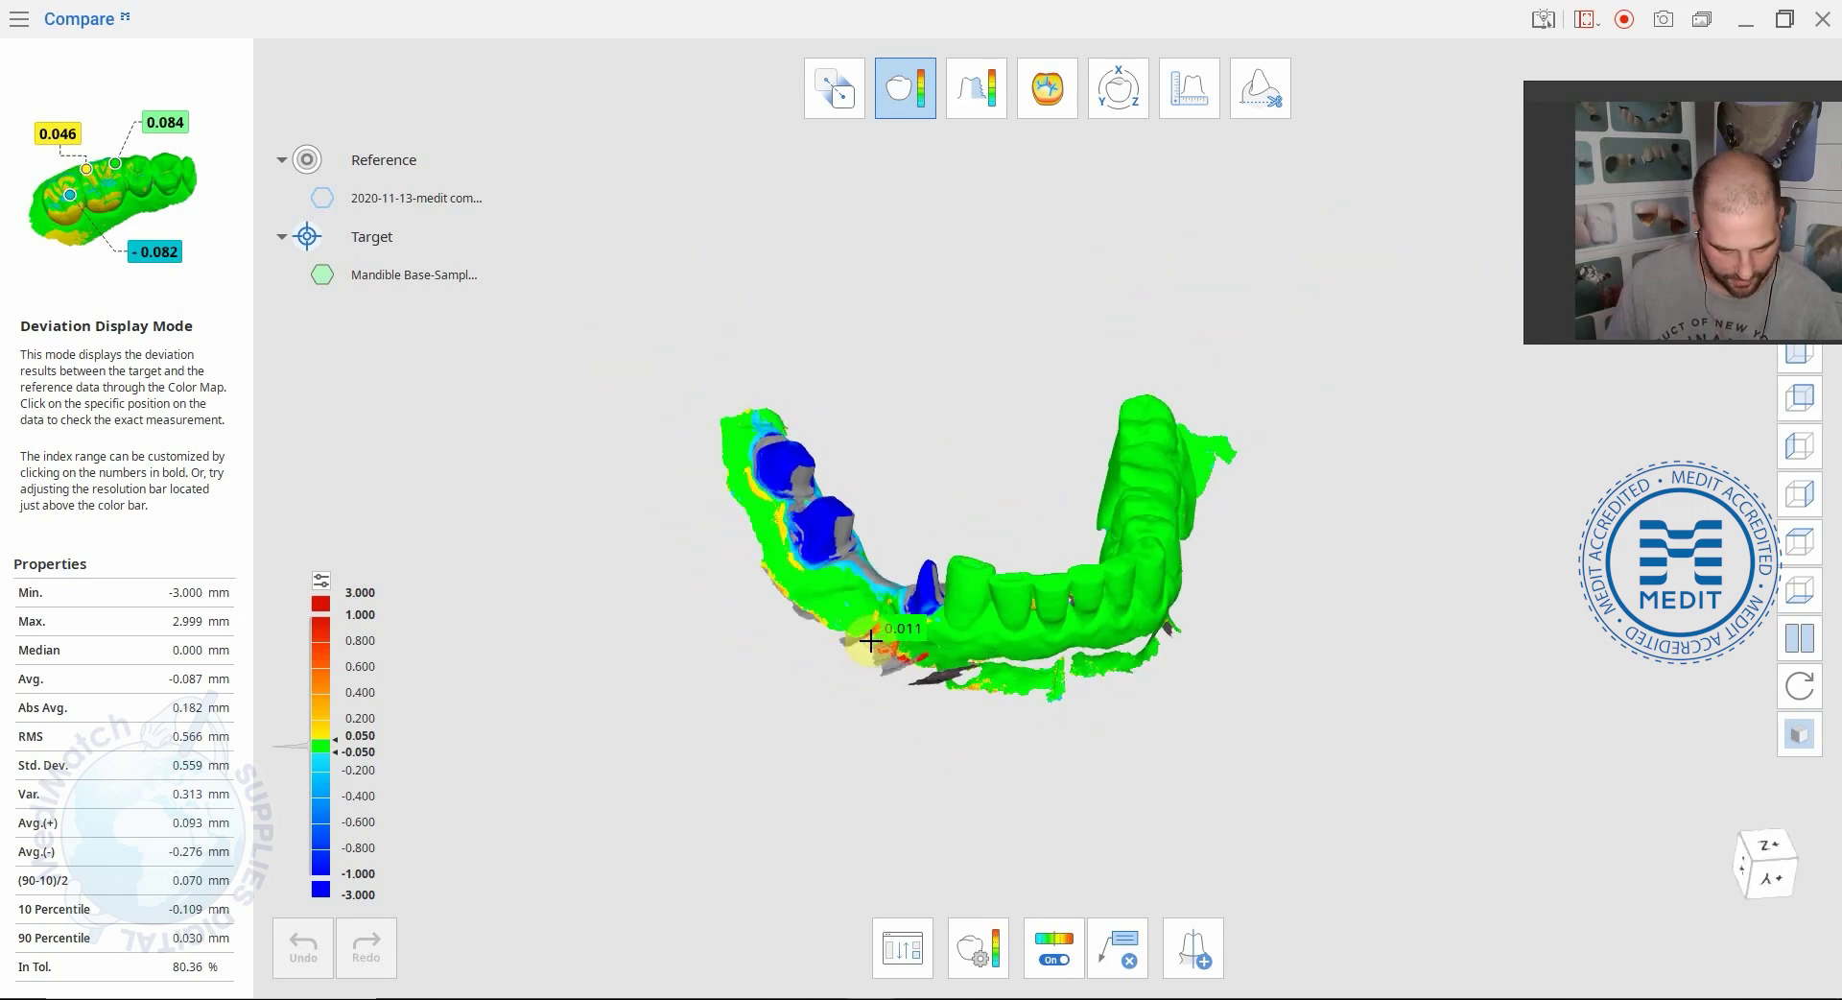
{"action": "right_click_drag", "start_coordinate": [852, 495], "coordinate": [868, 607]}
{"action": "left_click", "coordinate": [863, 612]}
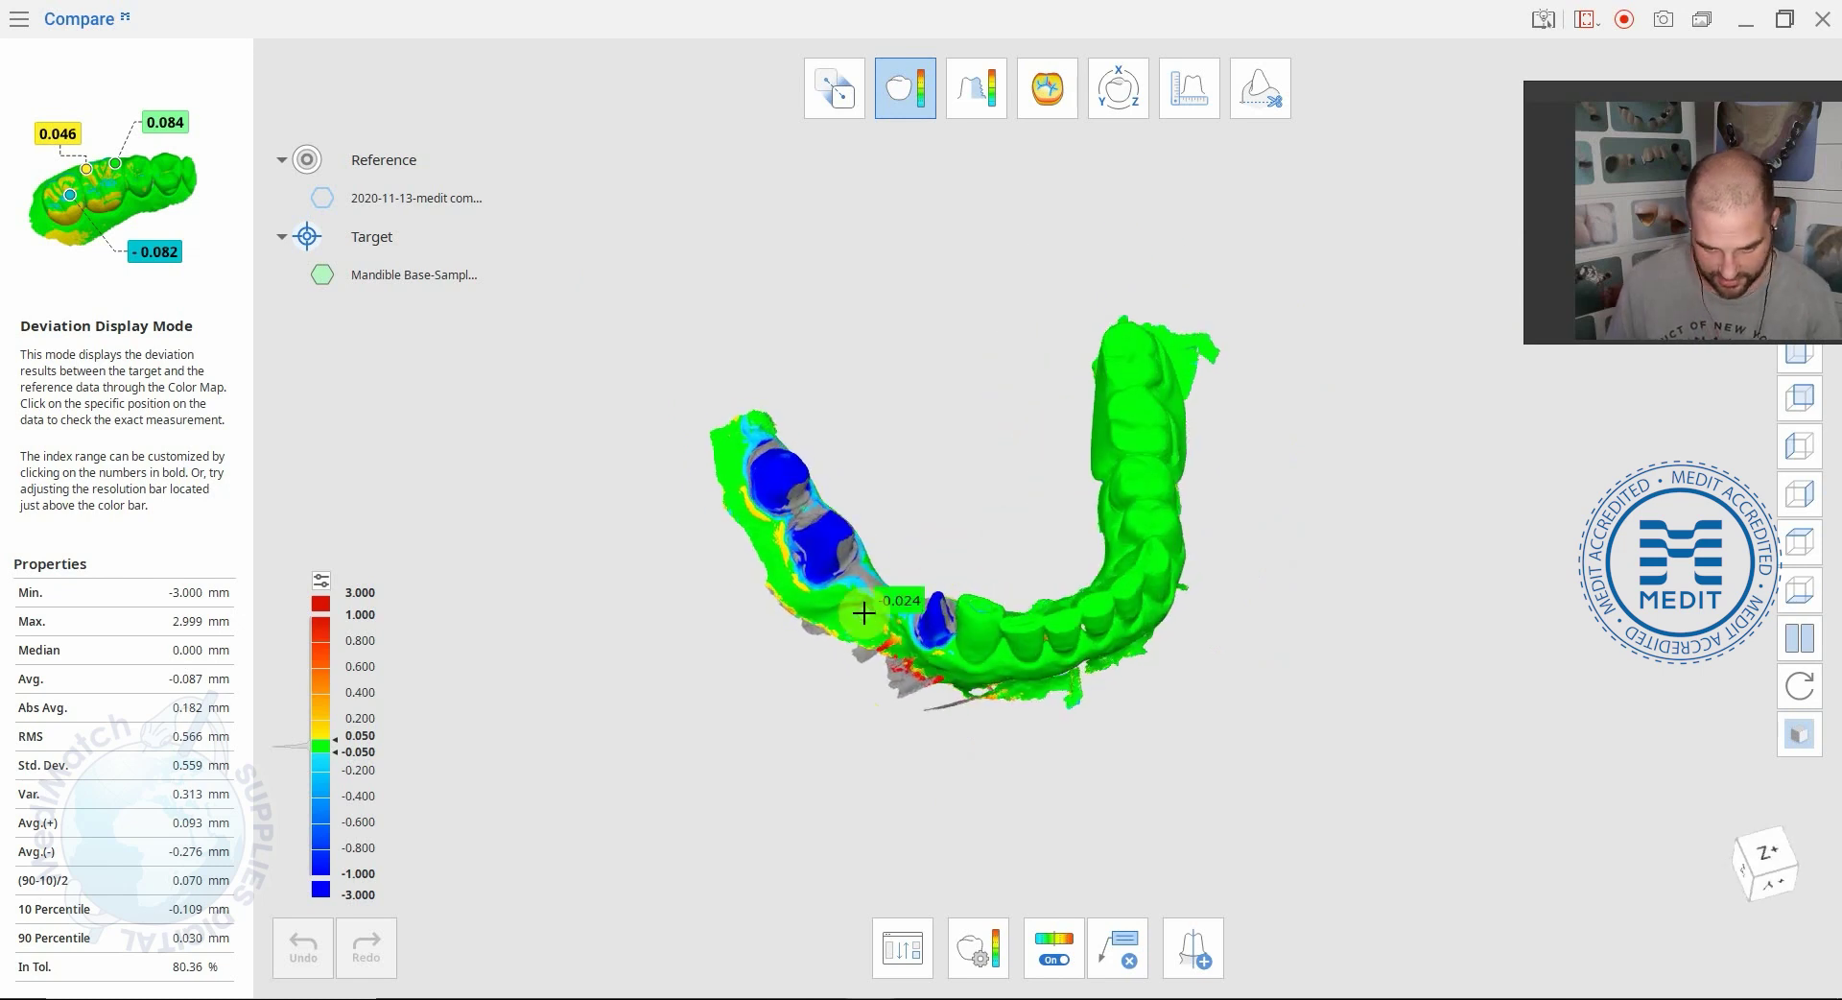
{"action": "right_click_drag", "start_coordinate": [929, 522], "coordinate": [959, 630]}
{"action": "left_click", "coordinate": [914, 576]}
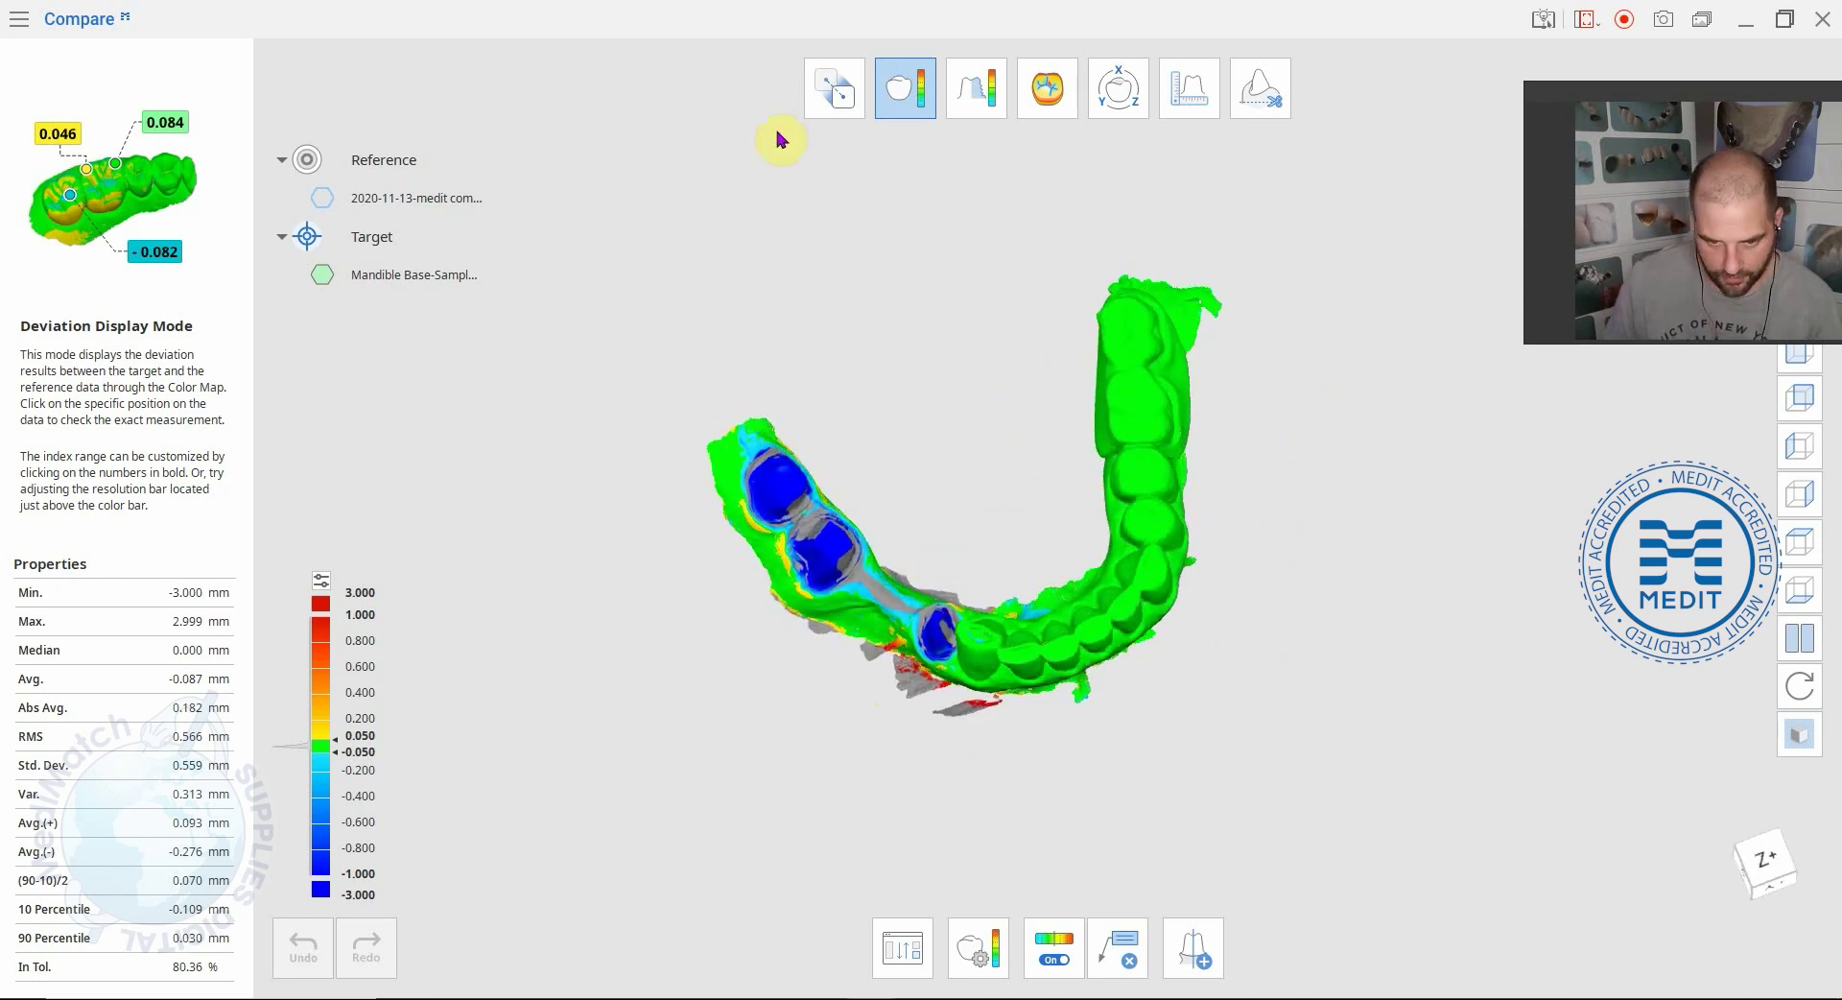
Return to Alignment Mode and swap the assigned data so Mandible Base is the reference and the 2020-11-13 lower jaw the target
{"action": "left_click", "coordinate": [831, 105]}
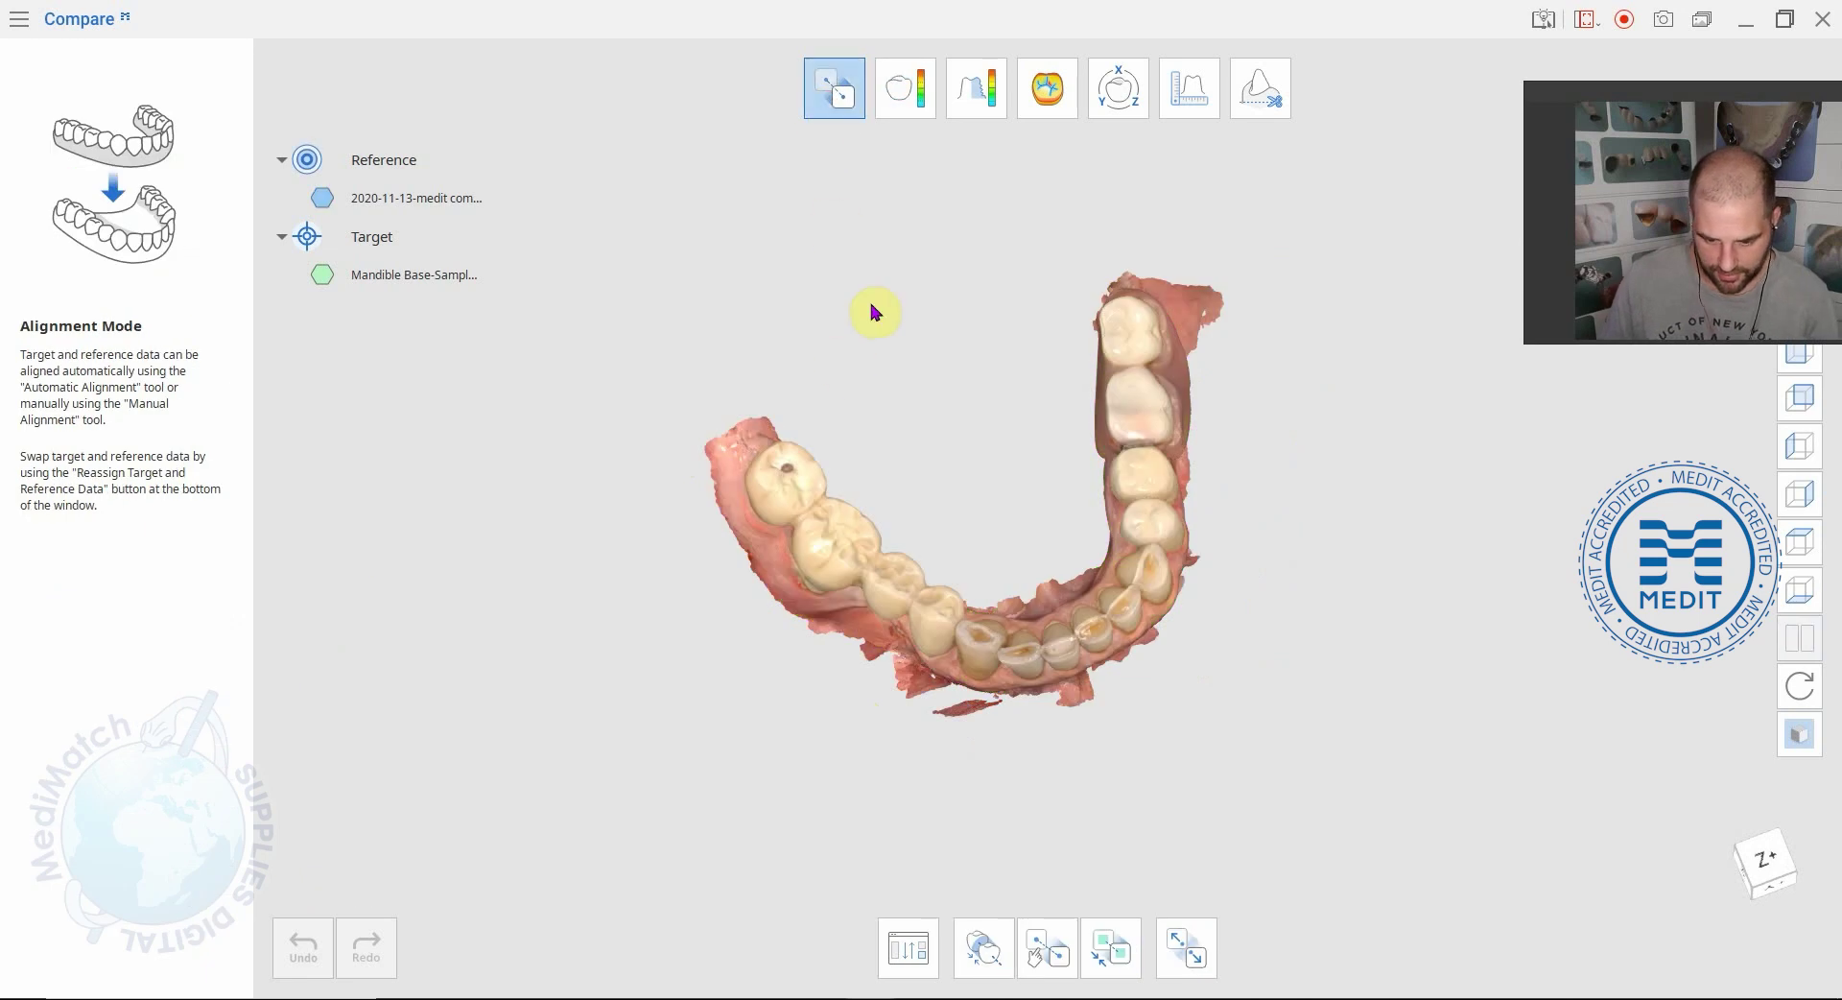
{"action": "left_click", "coordinate": [821, 91]}
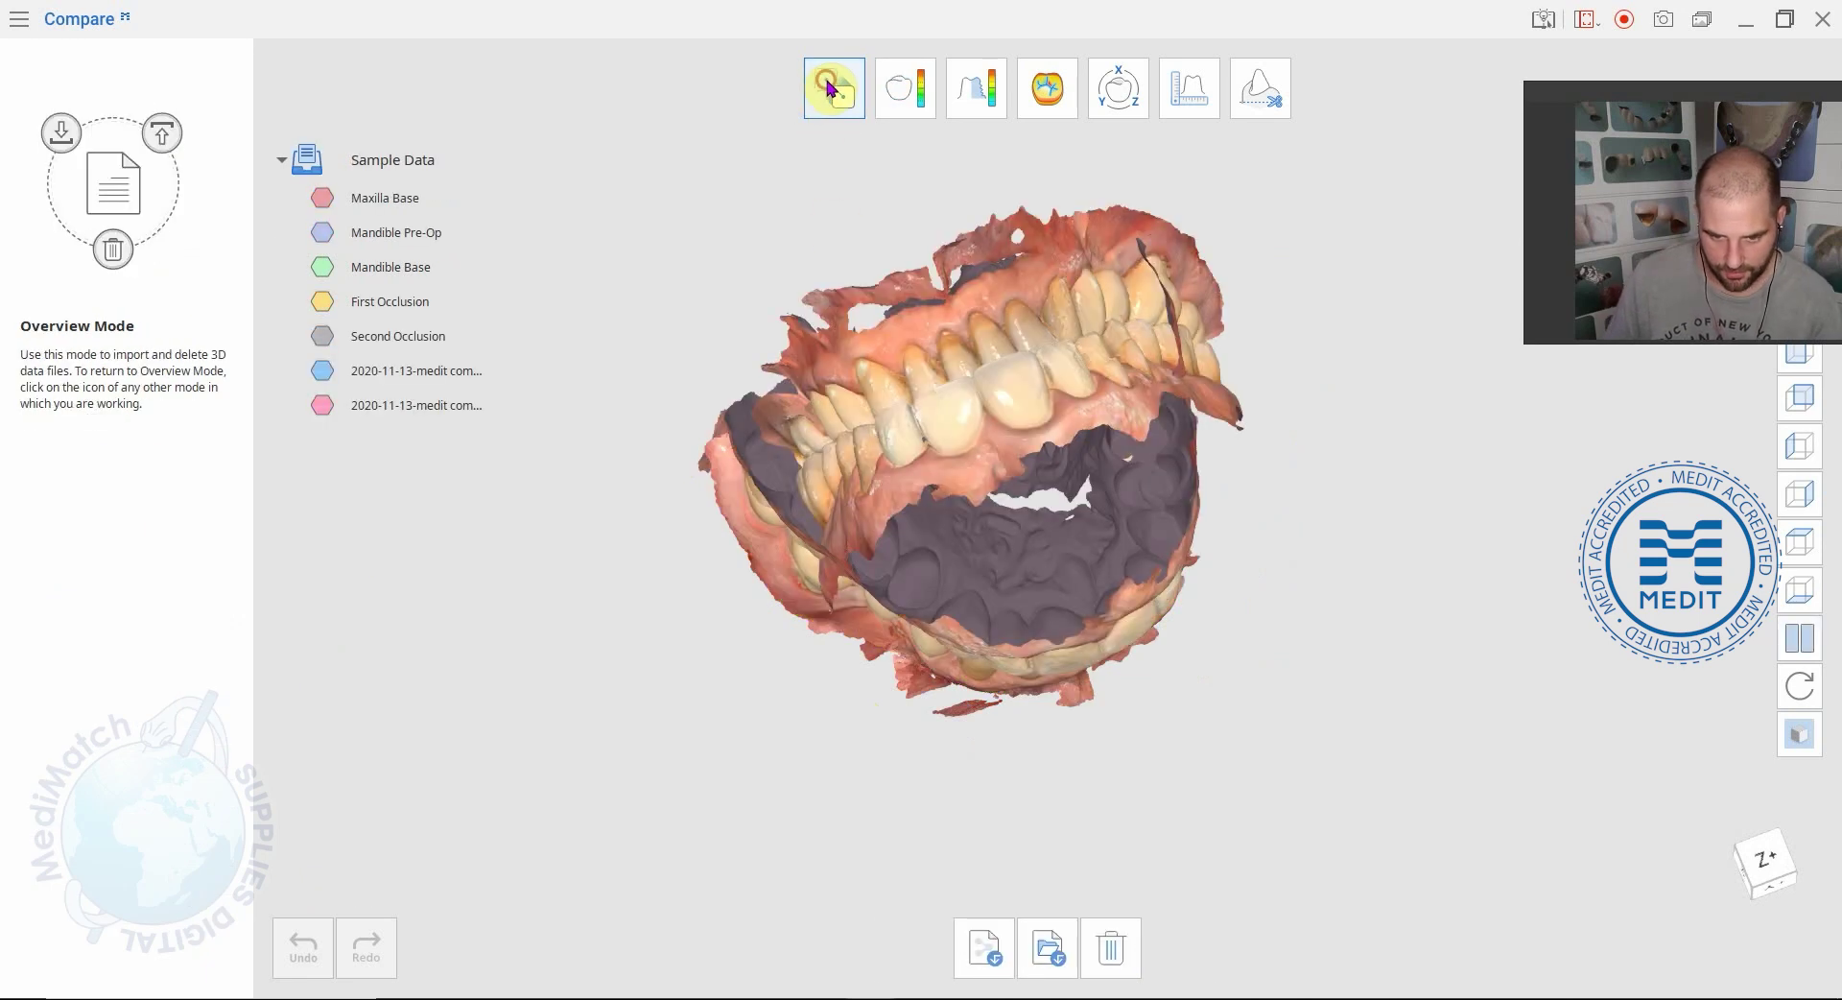
{"action": "left_click", "coordinate": [830, 91]}
{"action": "right_click_drag", "start_coordinate": [902, 347], "coordinate": [916, 470]}
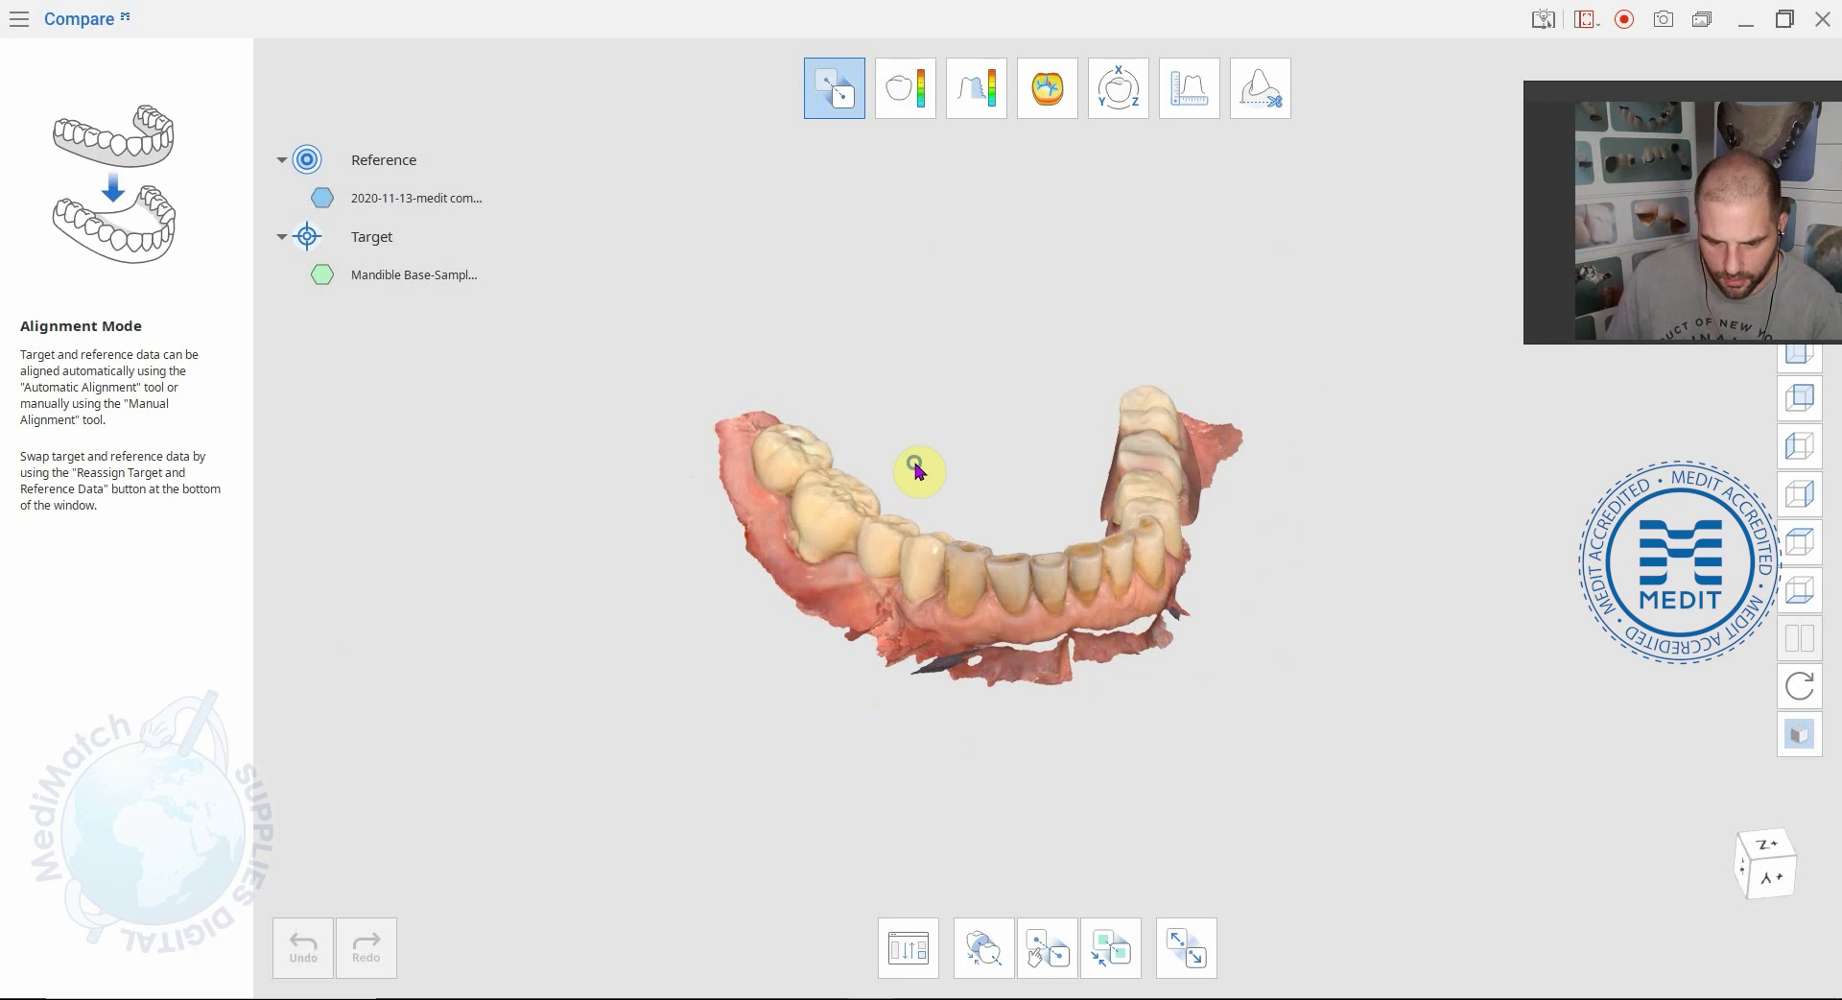
{"action": "left_click", "coordinate": [906, 960]}
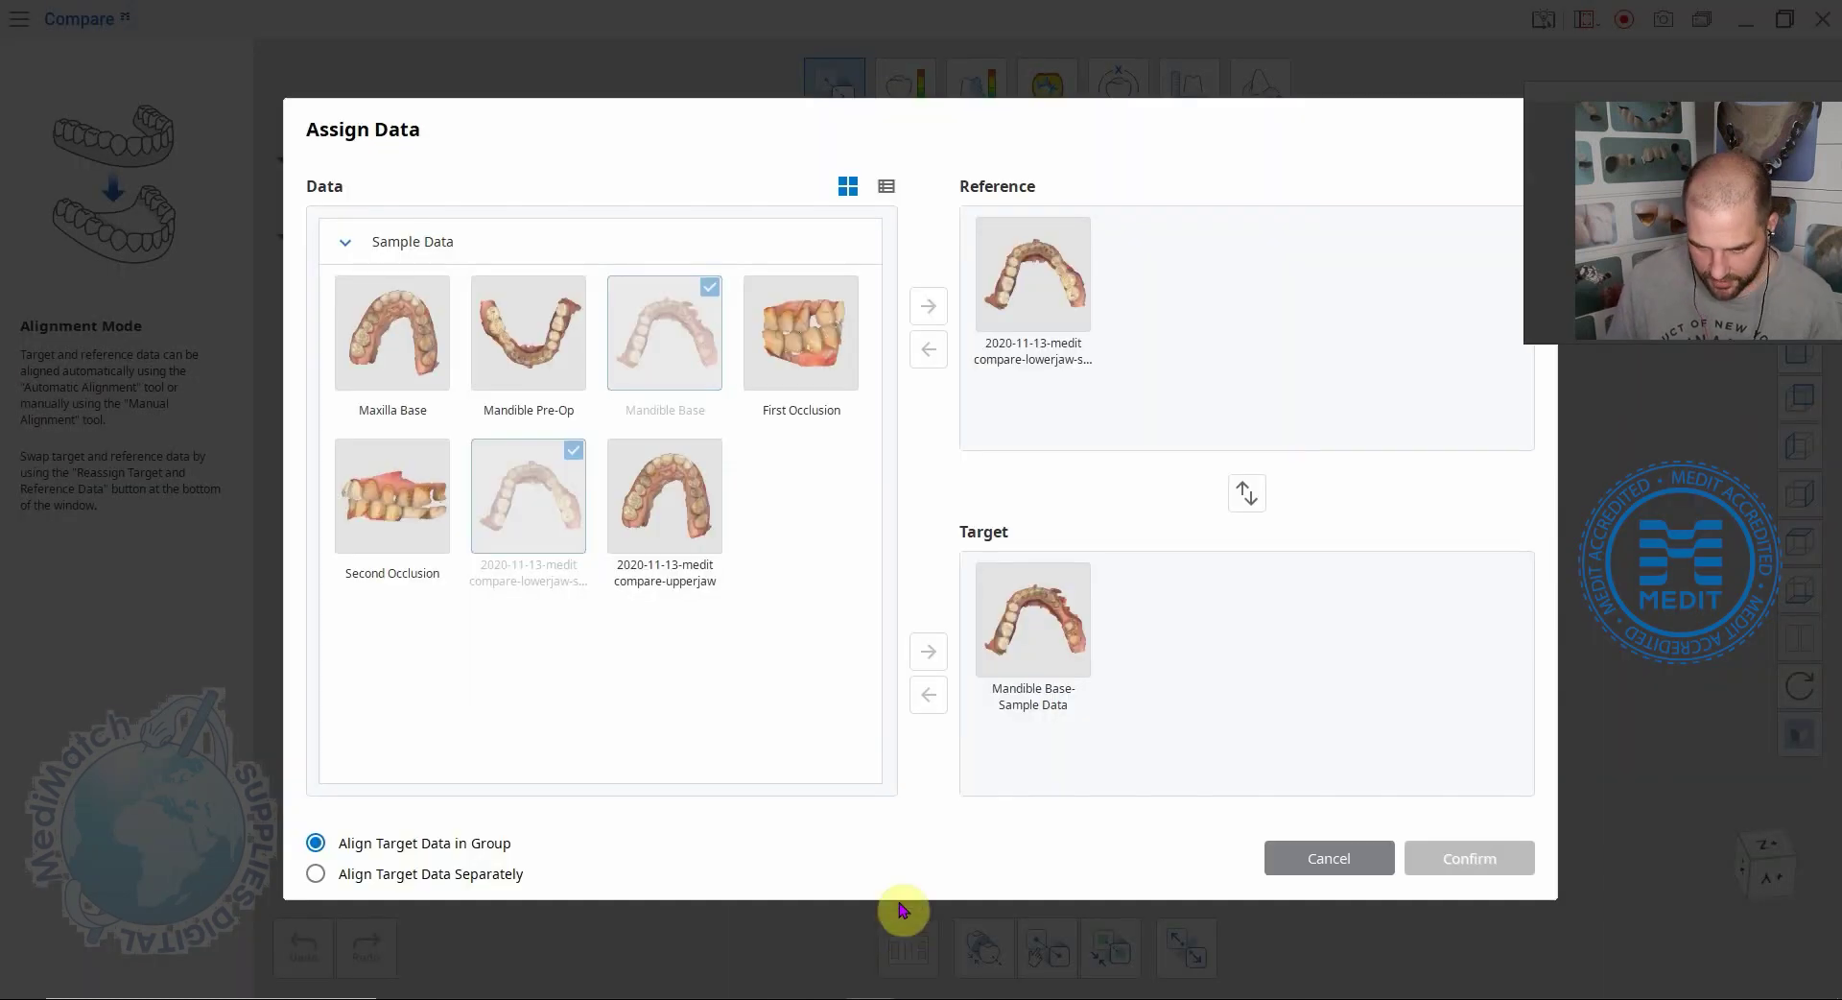
{"action": "left_click", "coordinate": [1245, 496]}
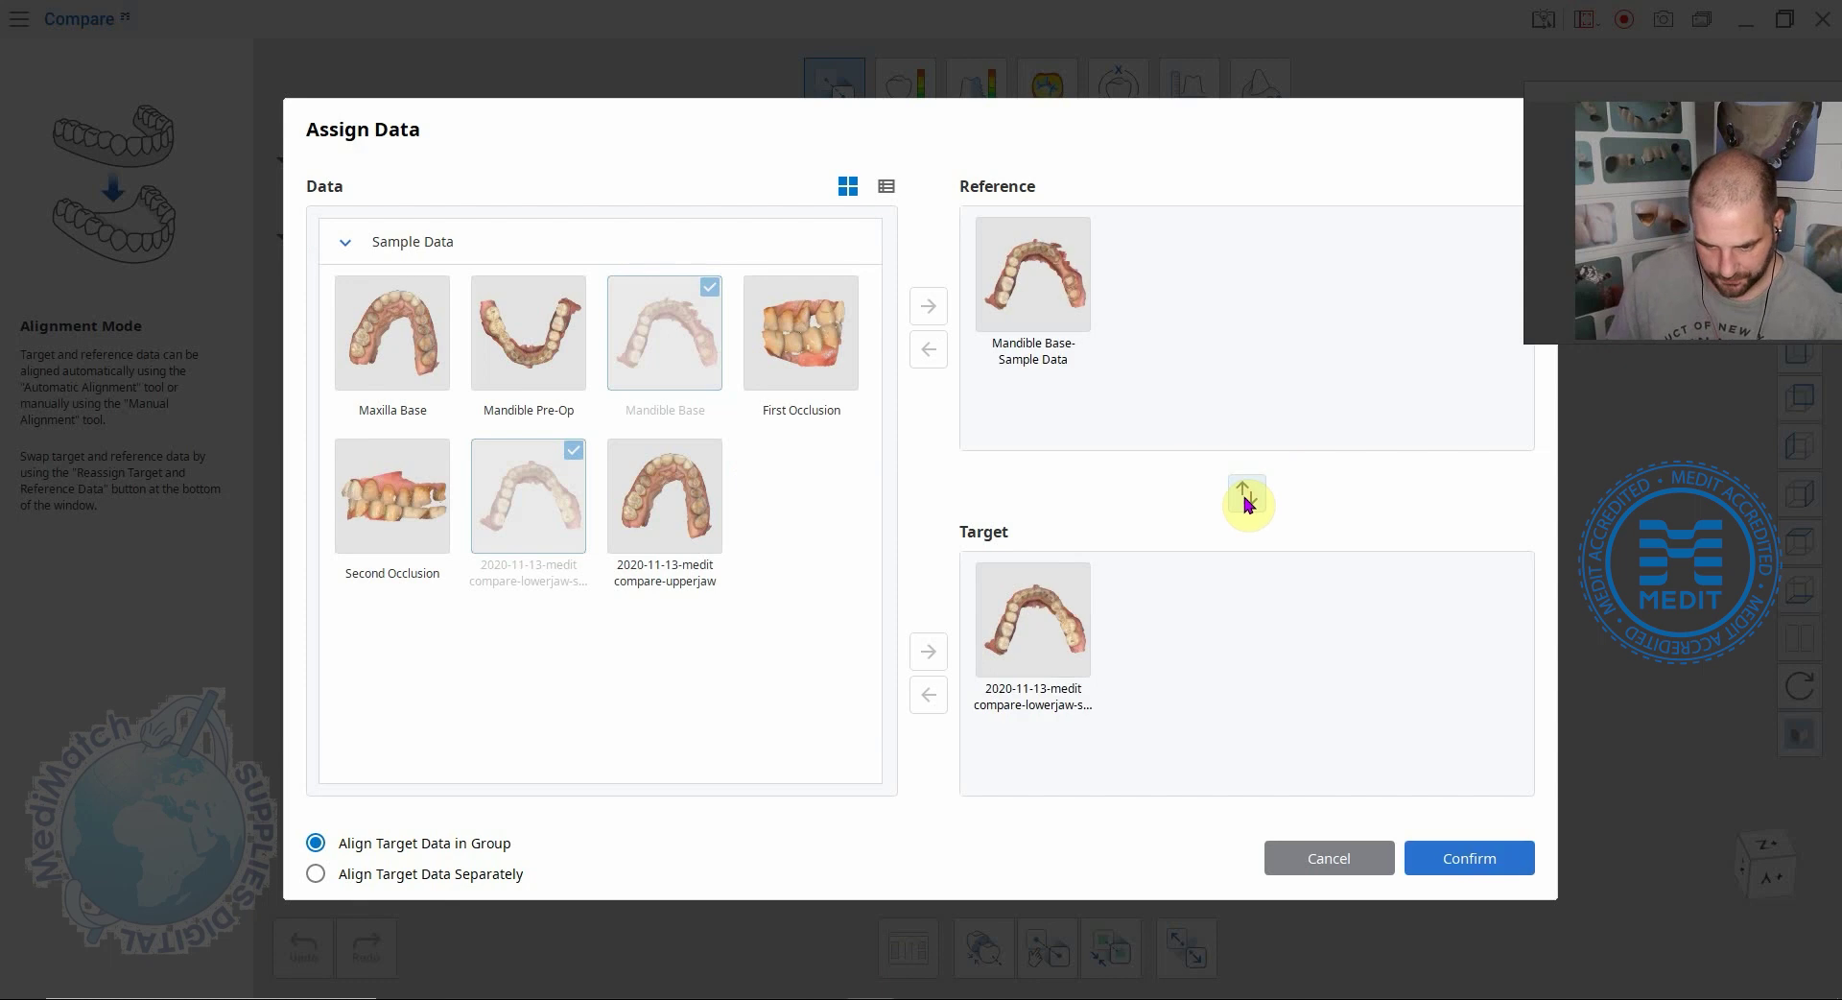
{"action": "left_click", "coordinate": [1445, 869]}
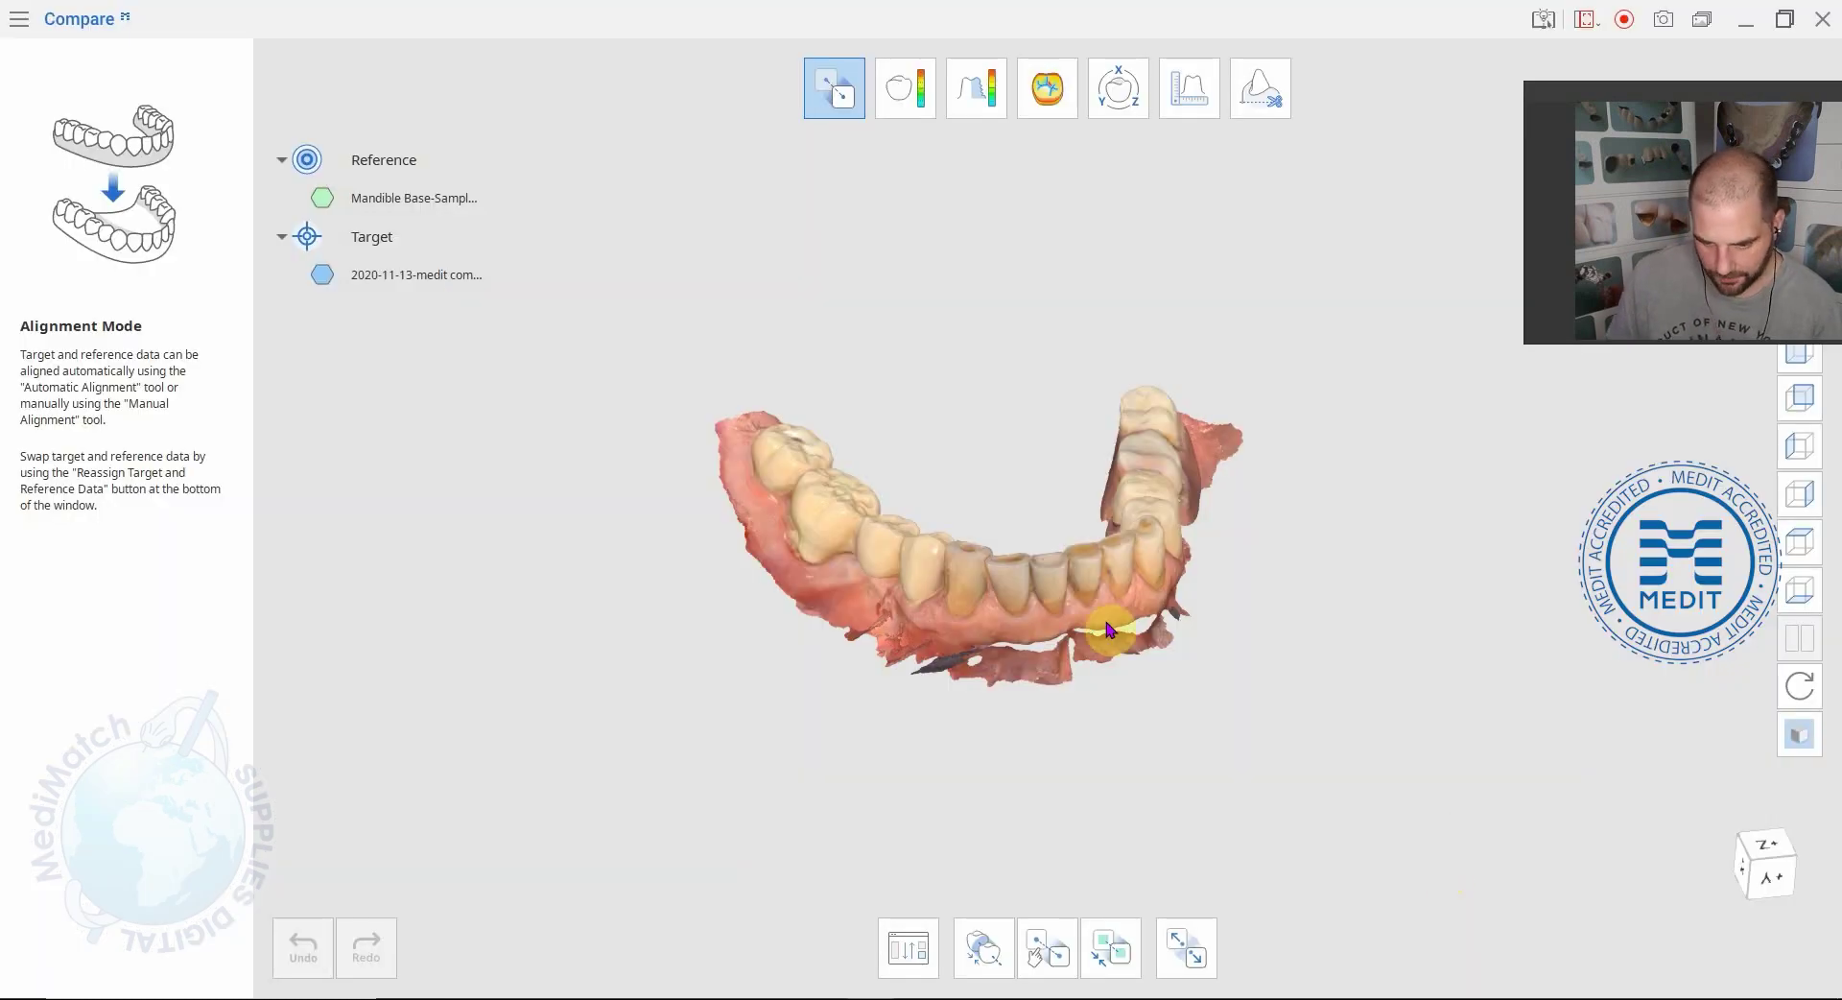
Display the deviation color map of the 2020-11-13 lower jaw against Mandible Base, with the prepared side in close view
{"action": "right_click_drag", "start_coordinate": [1098, 628], "coordinate": [810, 571]}
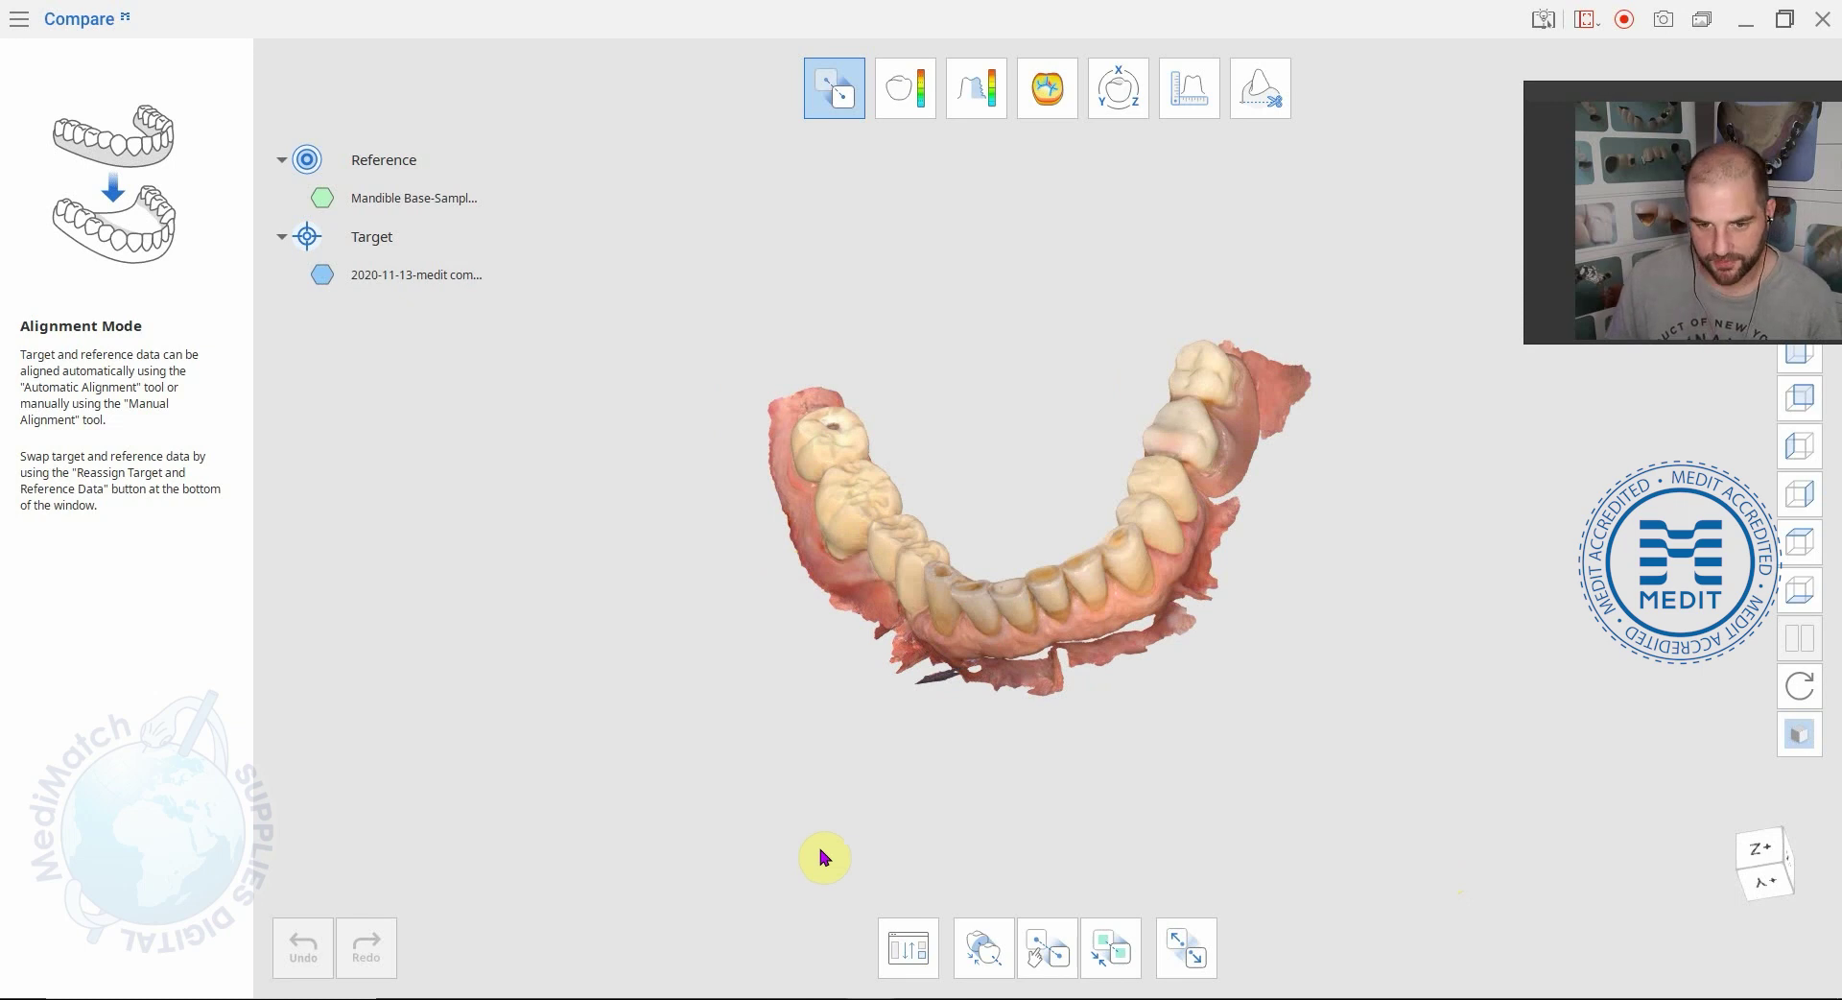
{"action": "left_click", "coordinate": [919, 94]}
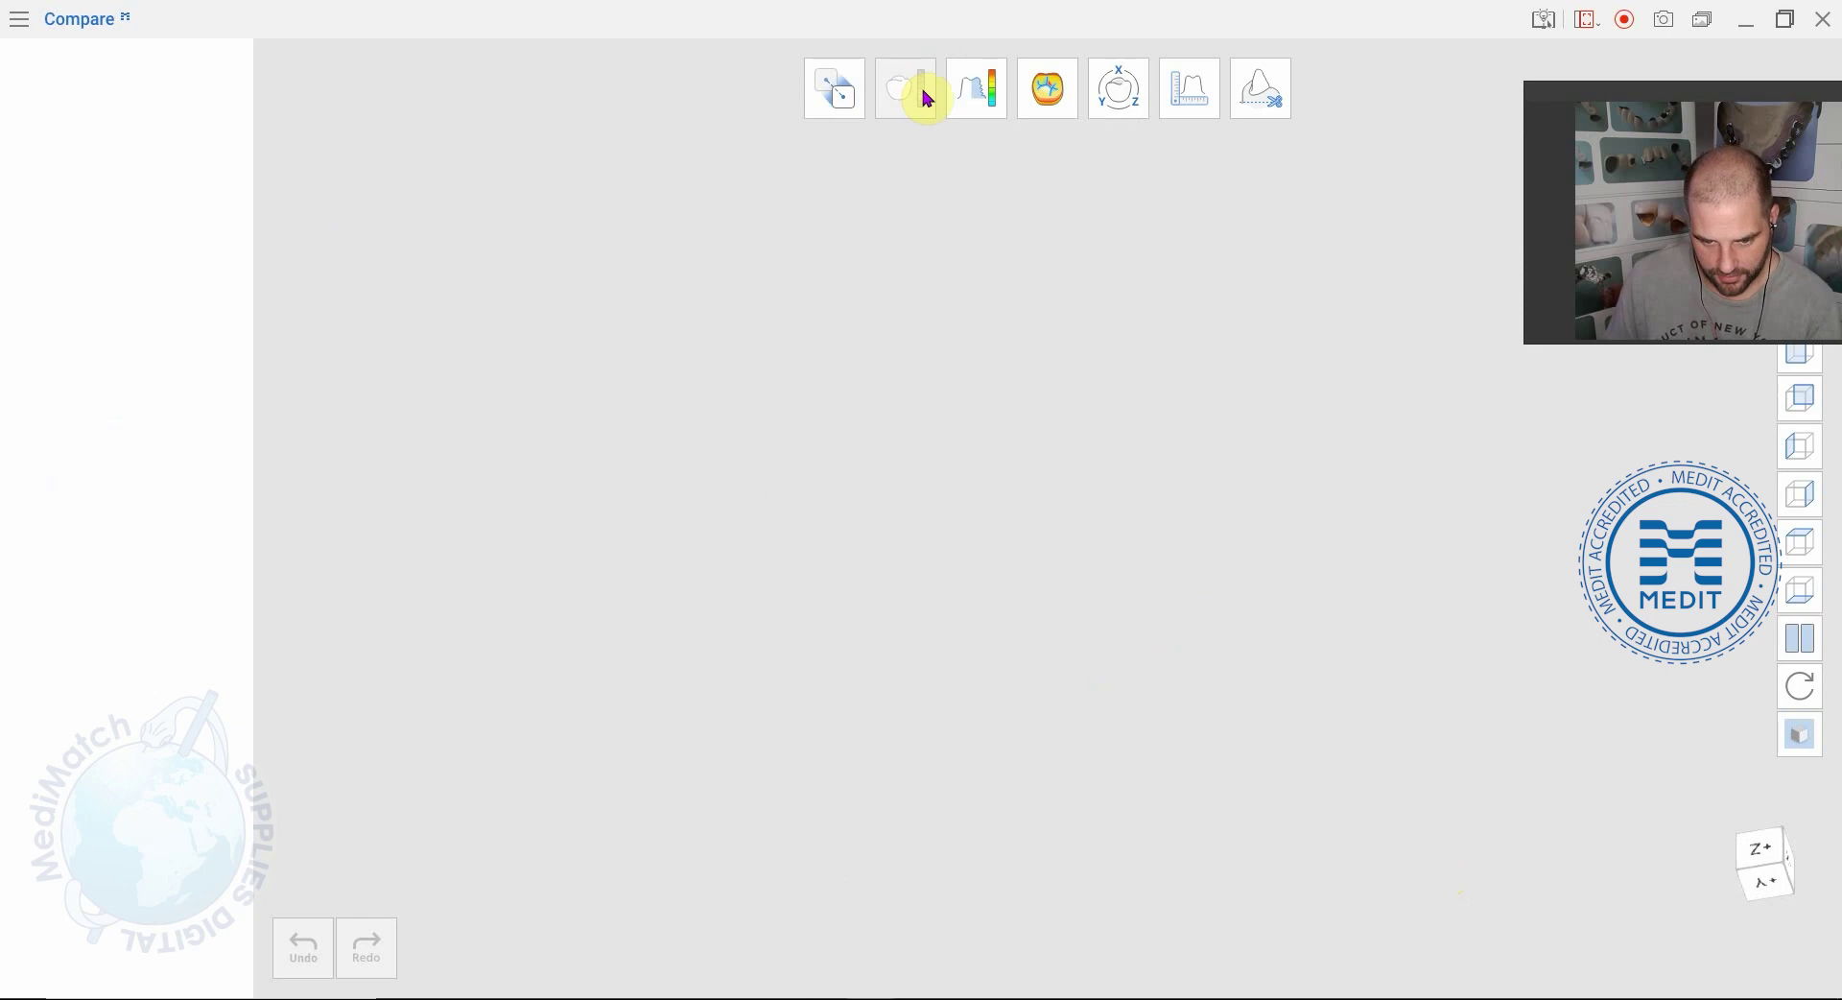
{"action": "right_click_drag", "start_coordinate": [912, 617], "coordinate": [1110, 518]}
{"action": "scroll", "coordinate": [870, 510], "scroll_direction": "up", "scroll_amount": 5}
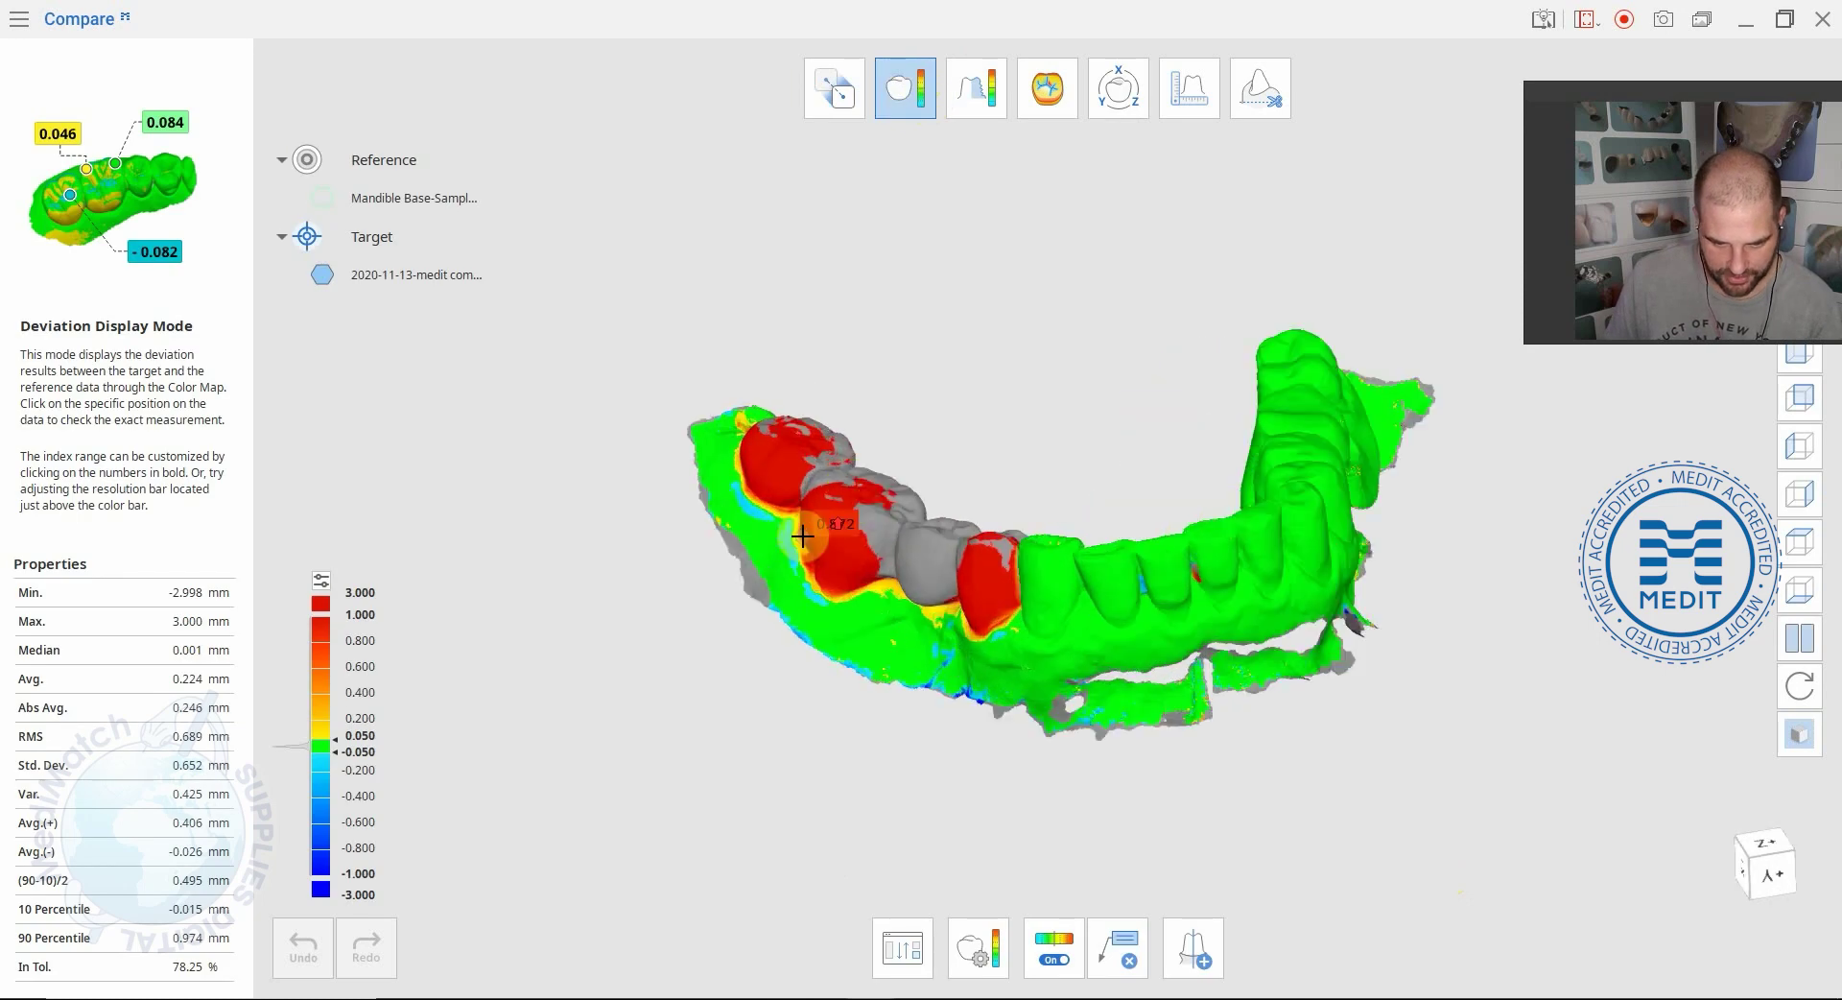
{"action": "scroll", "coordinate": [811, 548], "scroll_direction": "up", "scroll_amount": 1}
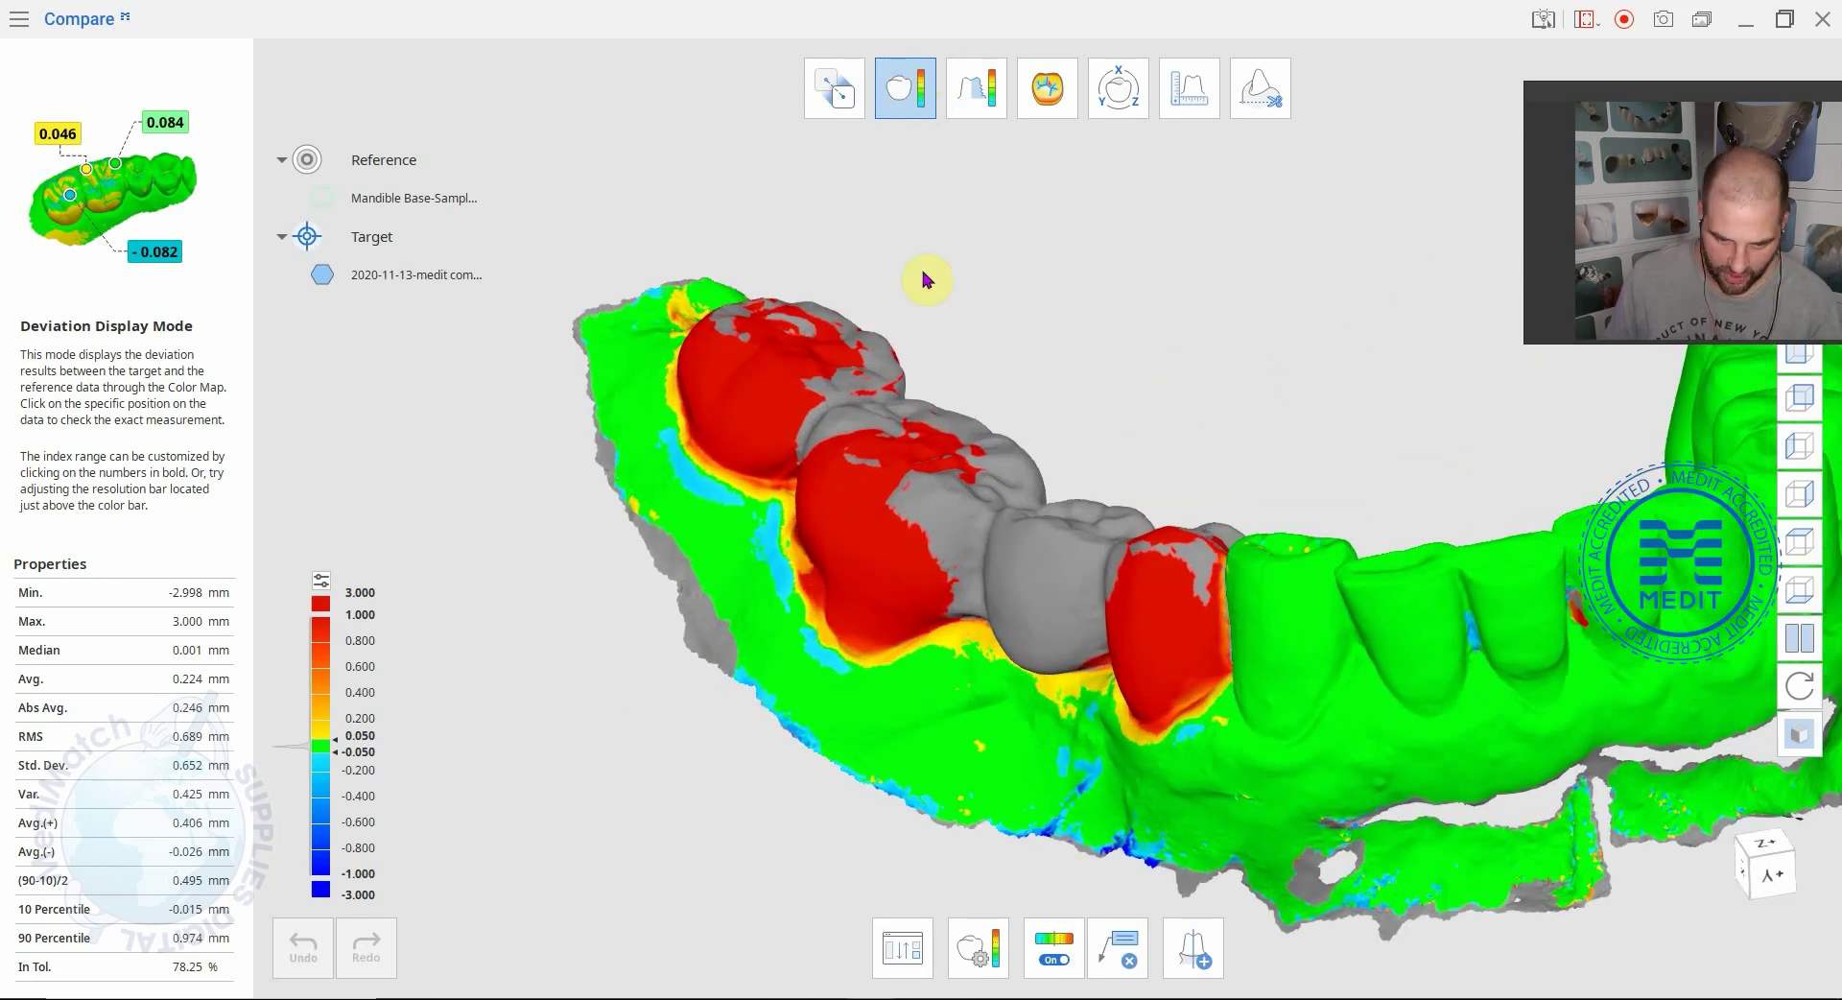
Examine the deviation colors on the crowns and surrounding gum from several angles, briefly hiding and reshowing the target scan
{"action": "right_click_drag", "start_coordinate": [971, 378], "coordinate": [407, 779]}
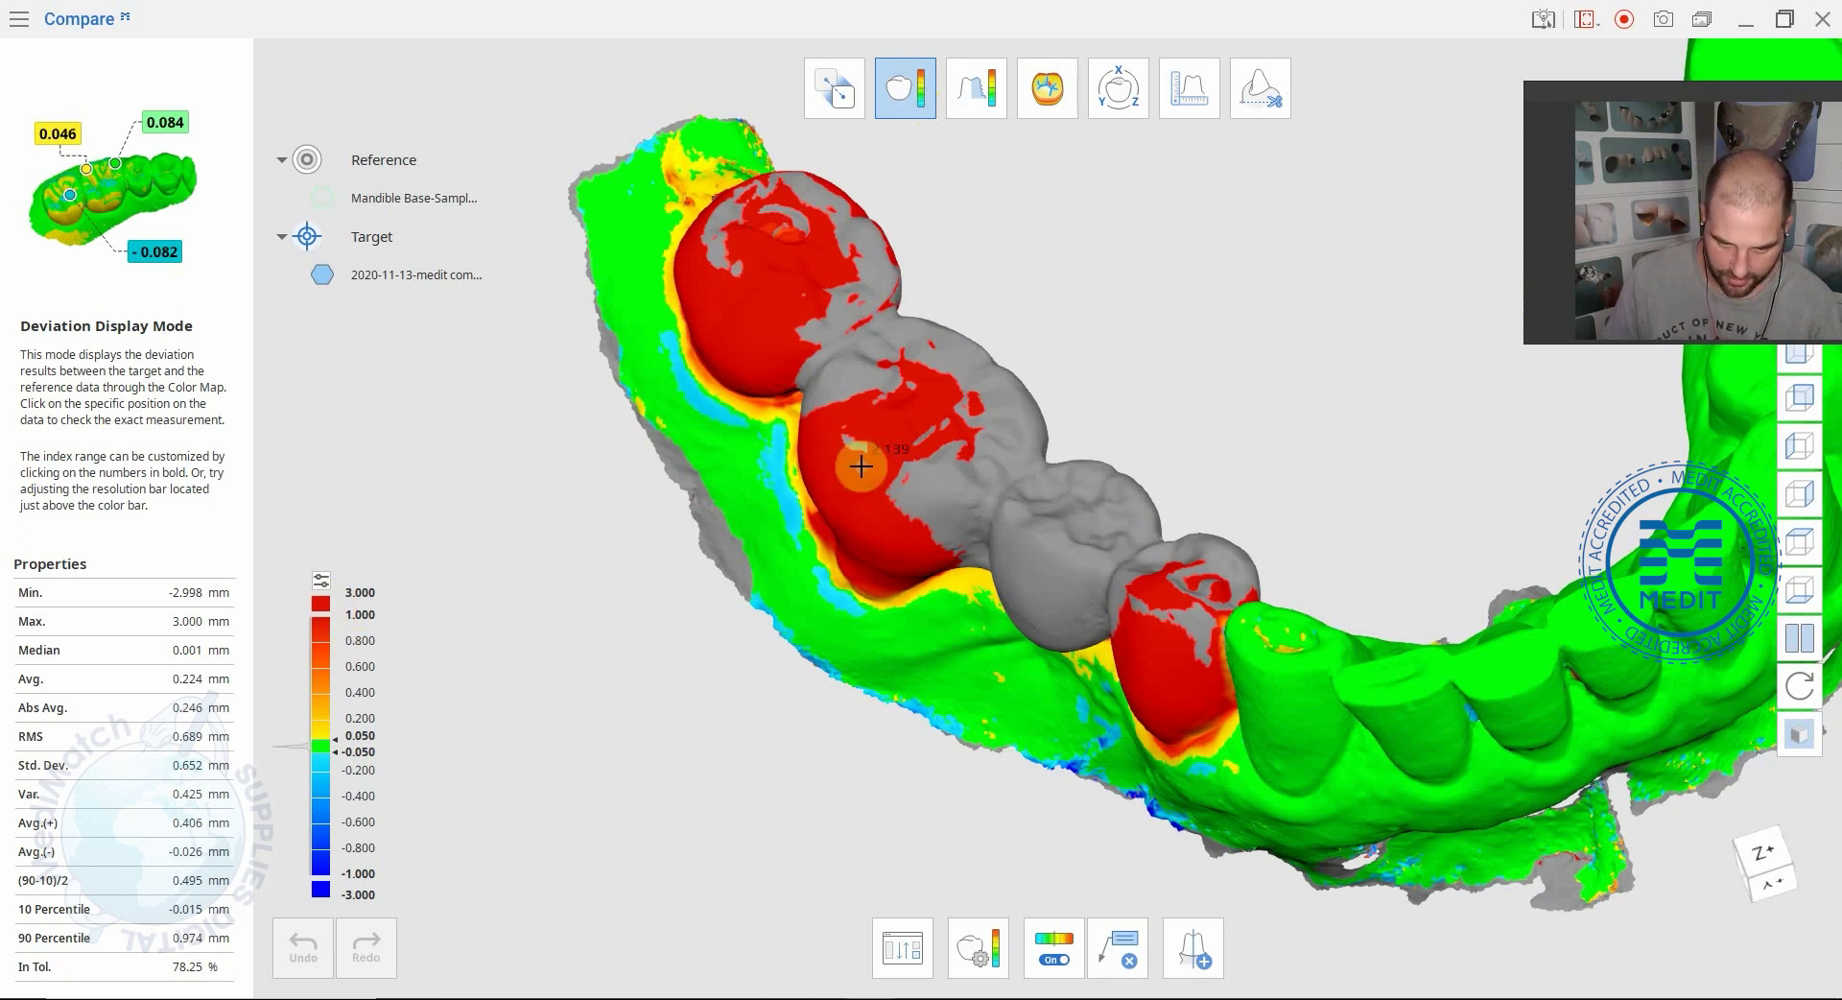
{"action": "left_click", "coordinate": [739, 312]}
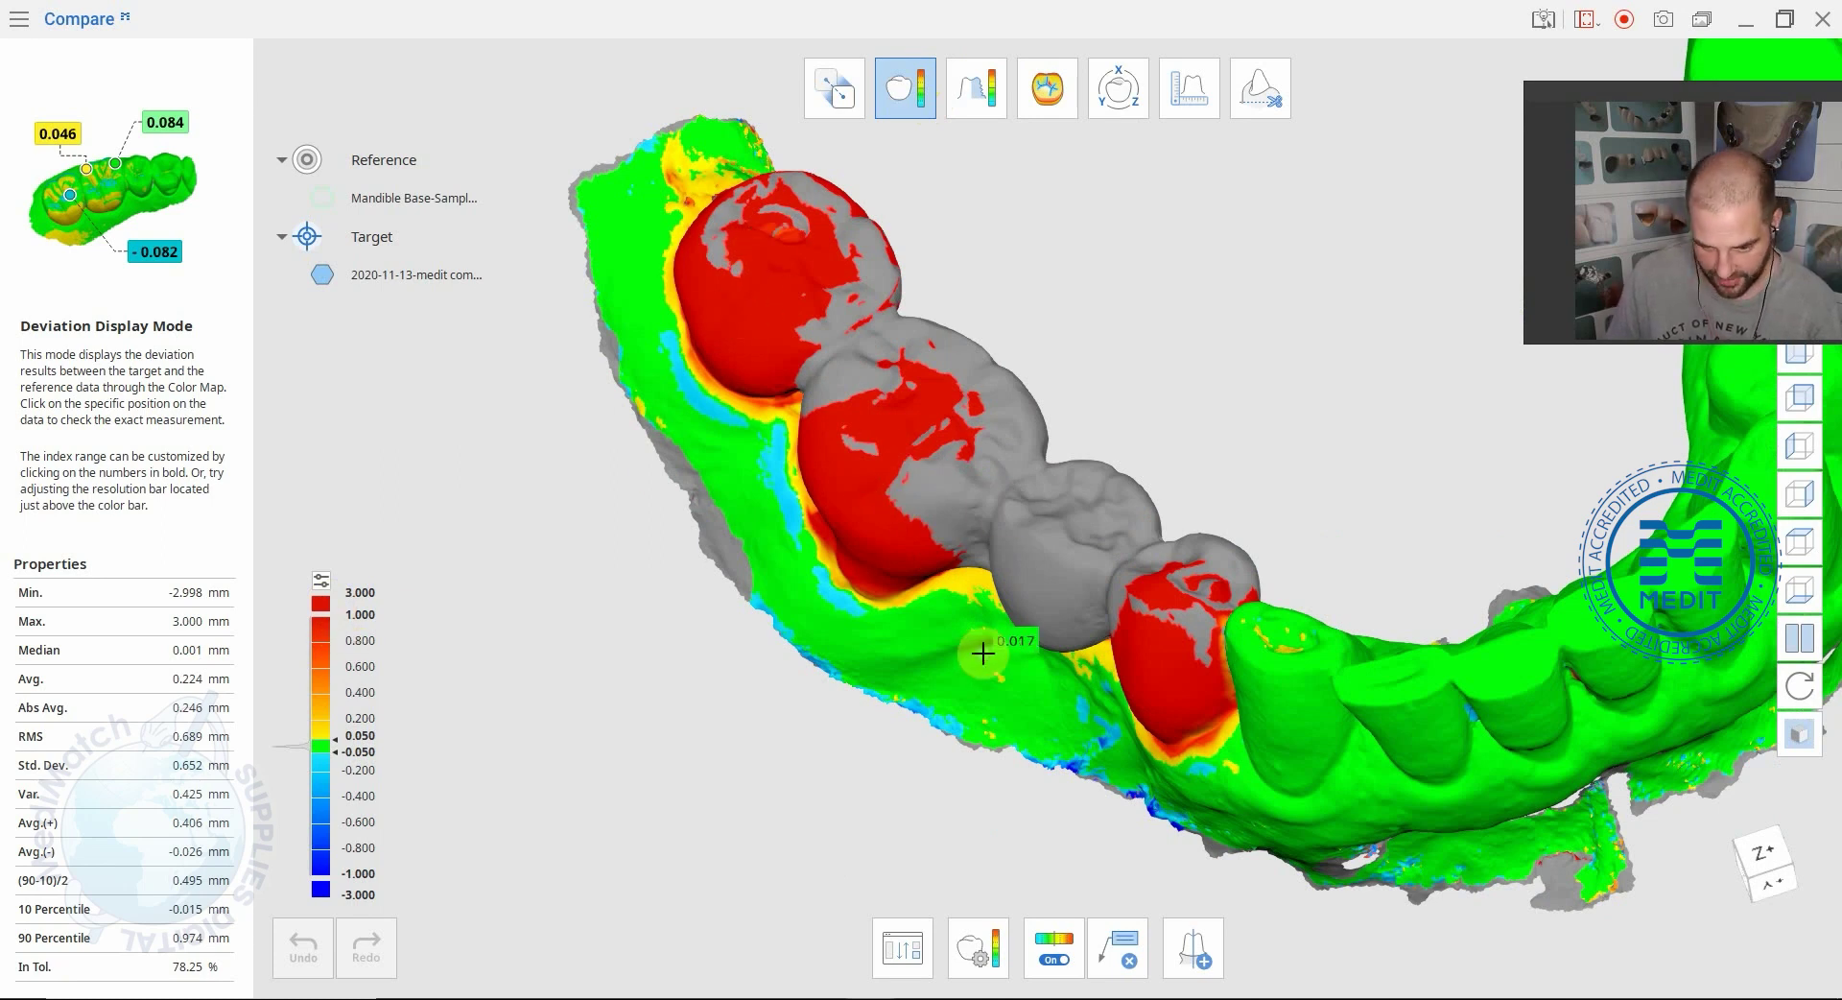
{"action": "right_click_drag", "start_coordinate": [993, 773], "coordinate": [1280, 521]}
{"action": "left_click", "coordinate": [1279, 521]}
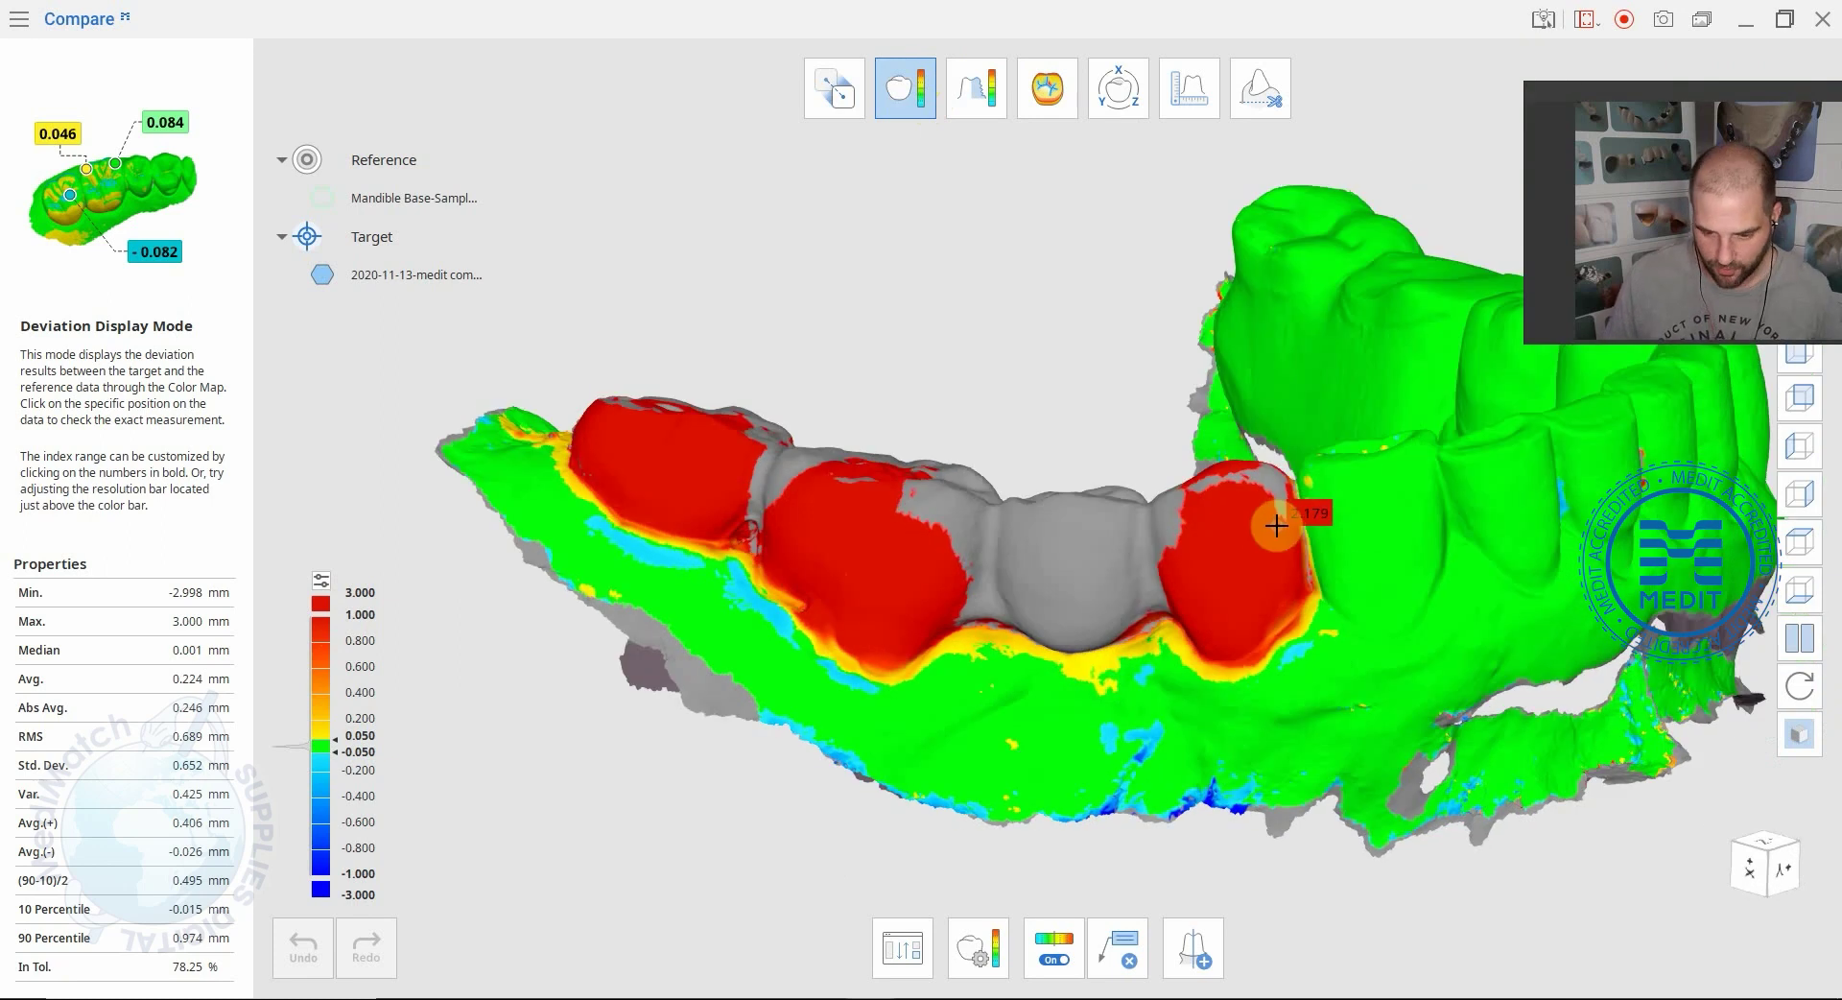
{"action": "left_click", "coordinate": [762, 510]}
{"action": "left_click", "coordinate": [322, 274]}
{"action": "left_click", "coordinate": [323, 274]}
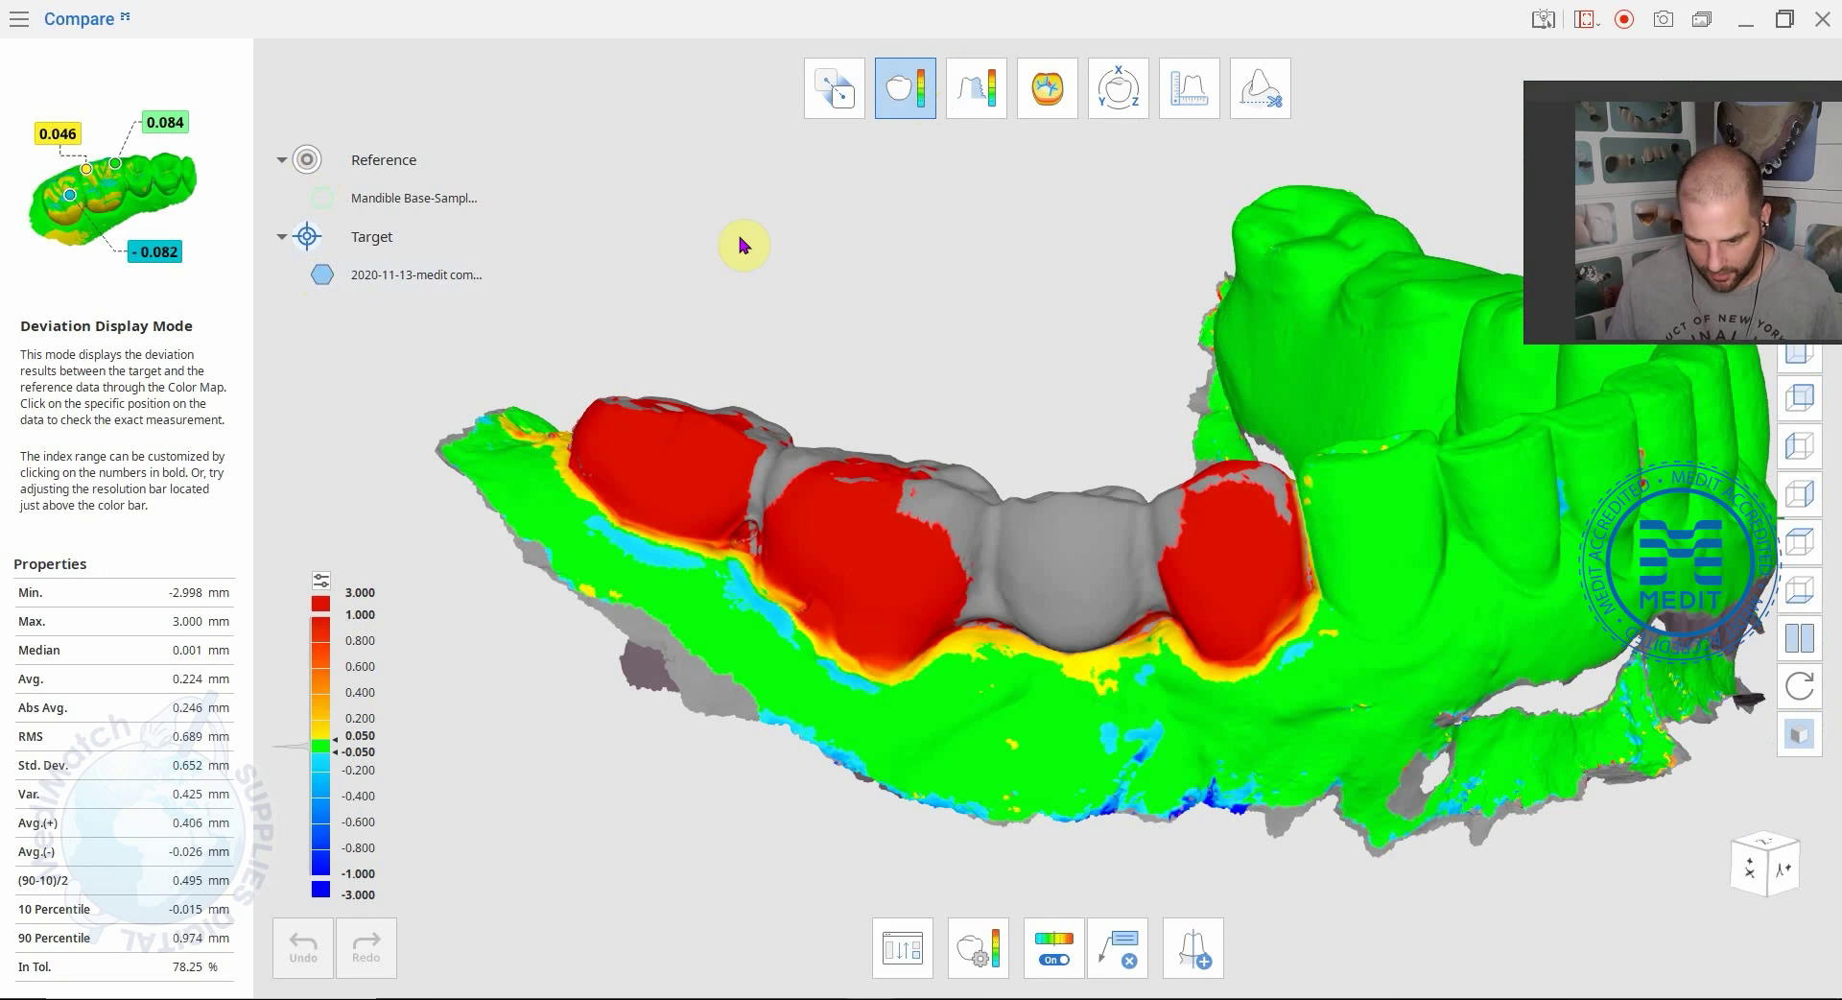
{"action": "right_click_drag", "start_coordinate": [794, 233], "coordinate": [629, 257]}
{"action": "scroll", "coordinate": [866, 221], "scroll_direction": "down", "scroll_amount": 3}
{"action": "scroll", "coordinate": [889, 258], "scroll_direction": "down", "scroll_amount": 3}
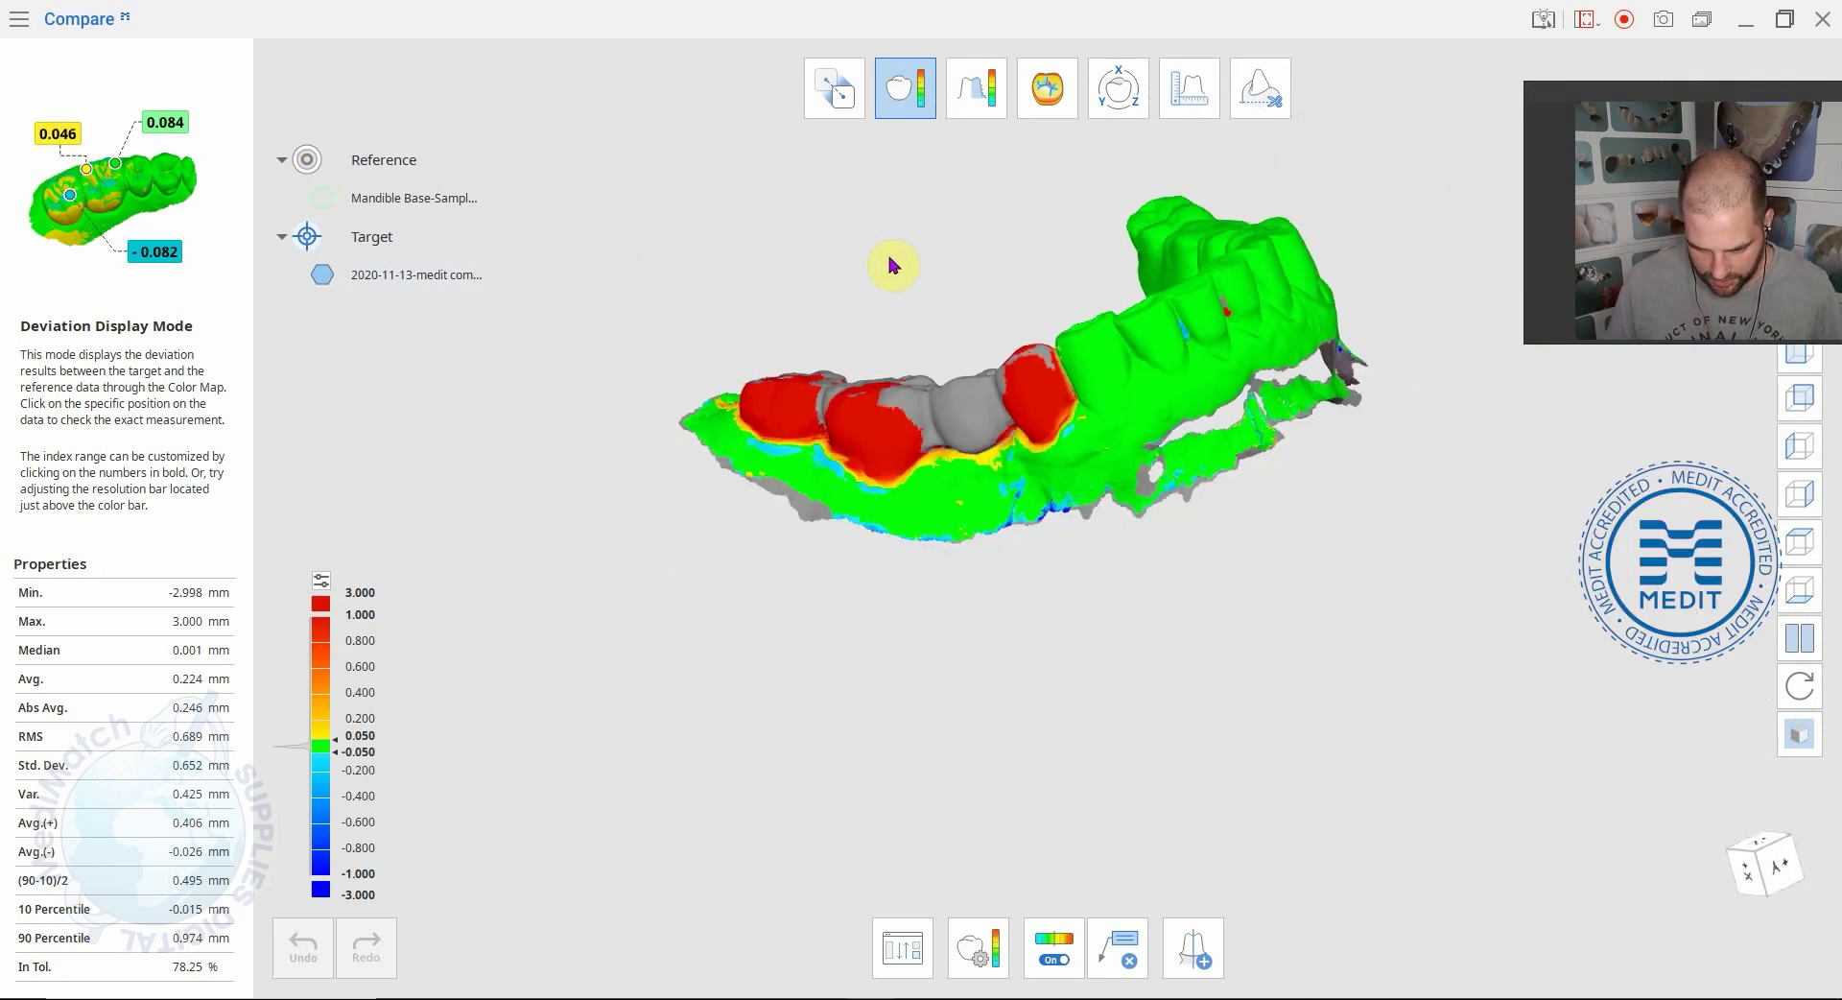
{"action": "scroll", "coordinate": [892, 266], "scroll_direction": "up", "scroll_amount": 2}
{"action": "right_click_drag", "start_coordinate": [1122, 351], "coordinate": [637, 361]}
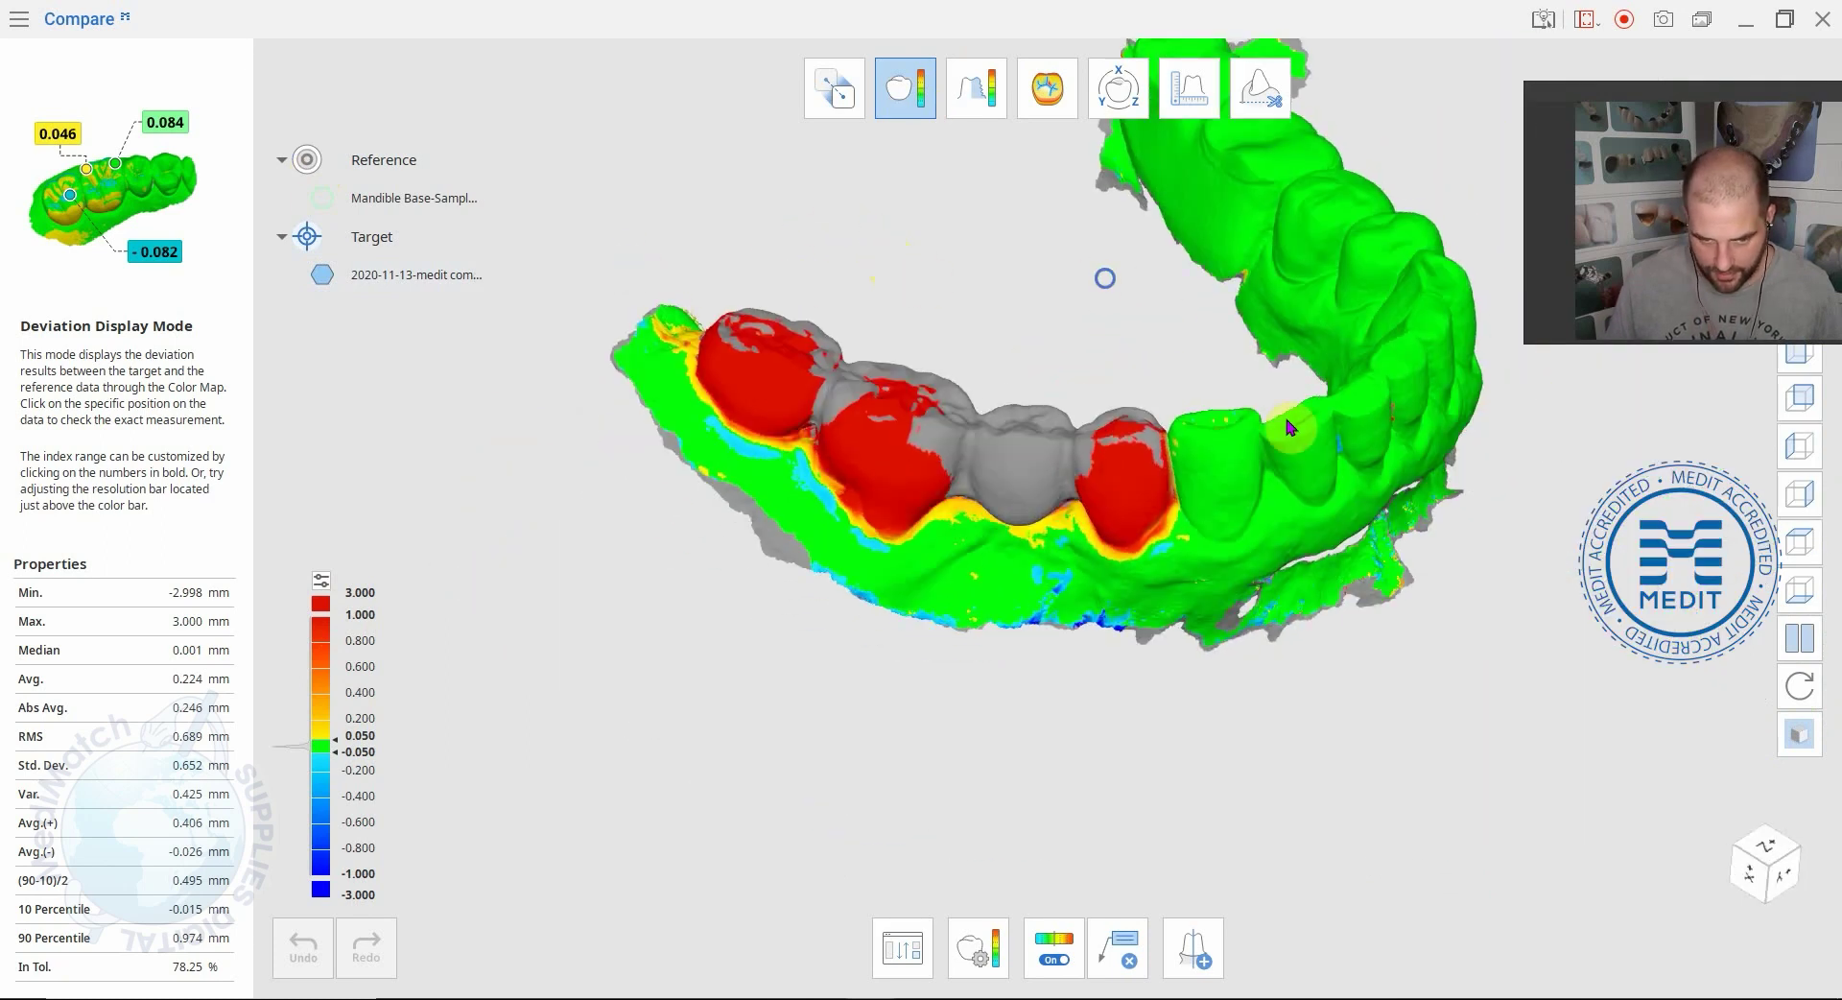
Turn the deviation color map off and on again, and activate the Delete Measurement Results tool
{"action": "left_click", "coordinate": [979, 952]}
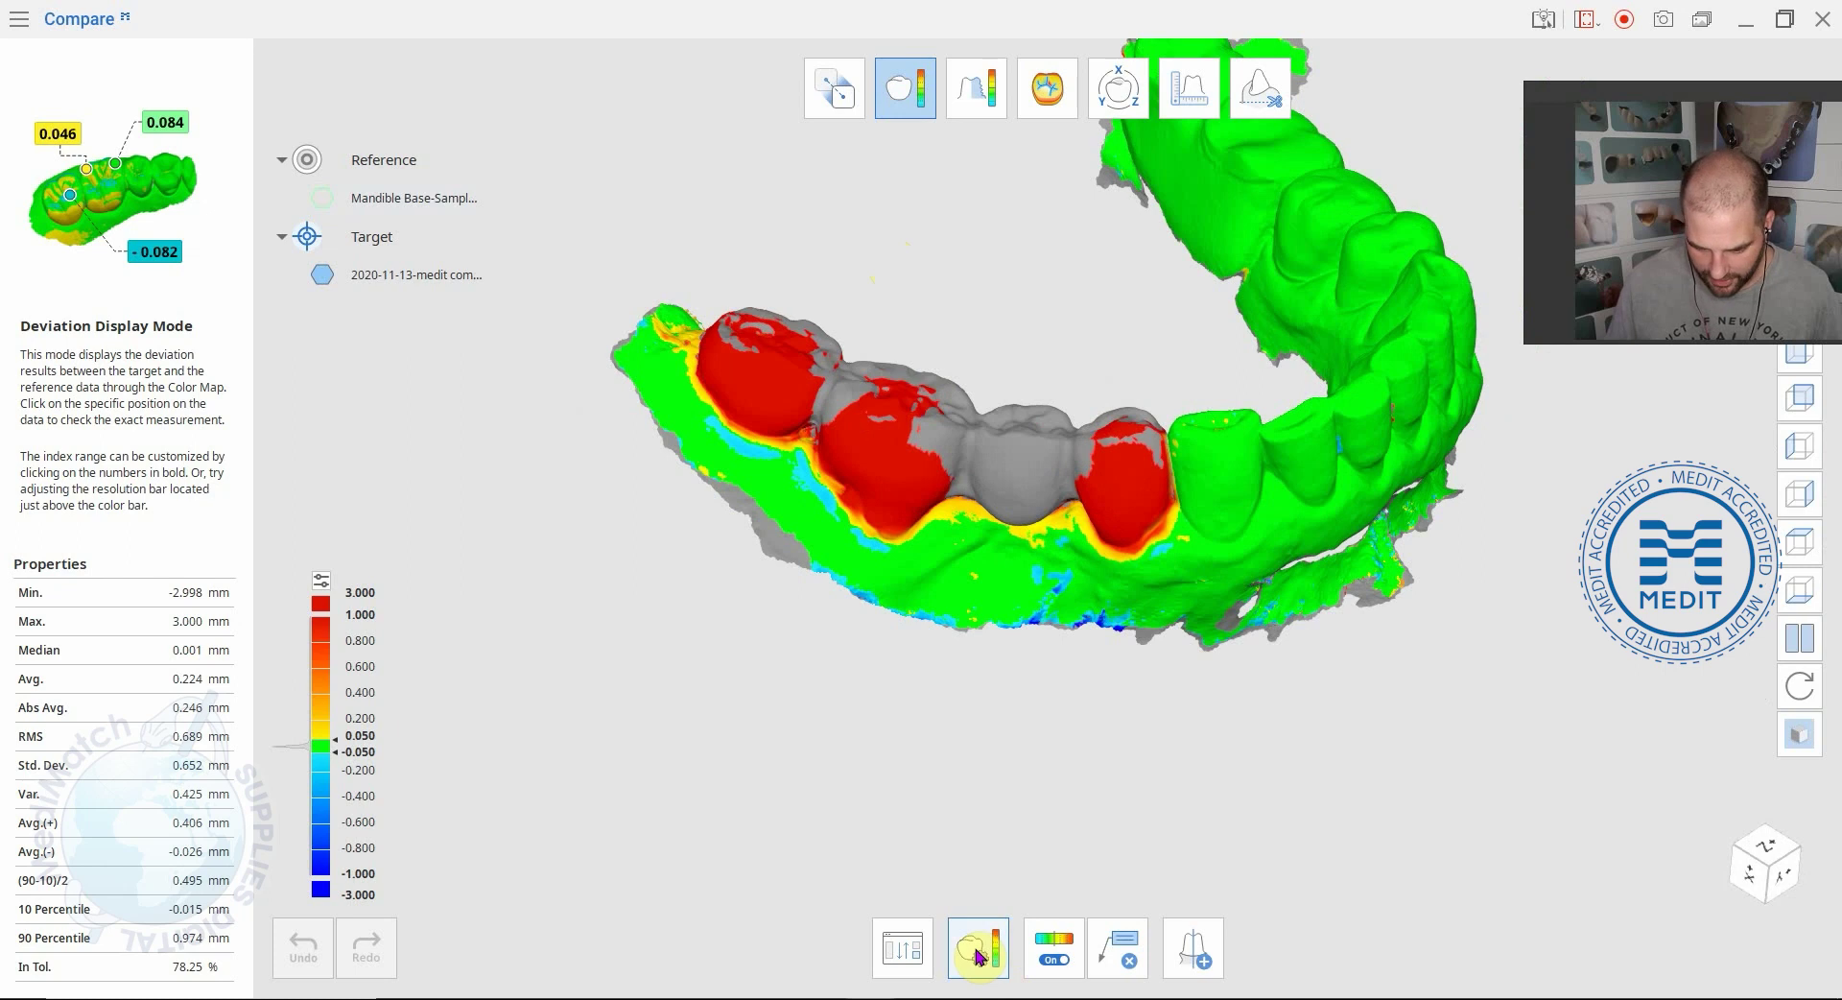
{"action": "left_click", "coordinate": [1055, 955]}
{"action": "left_click", "coordinate": [1059, 957]}
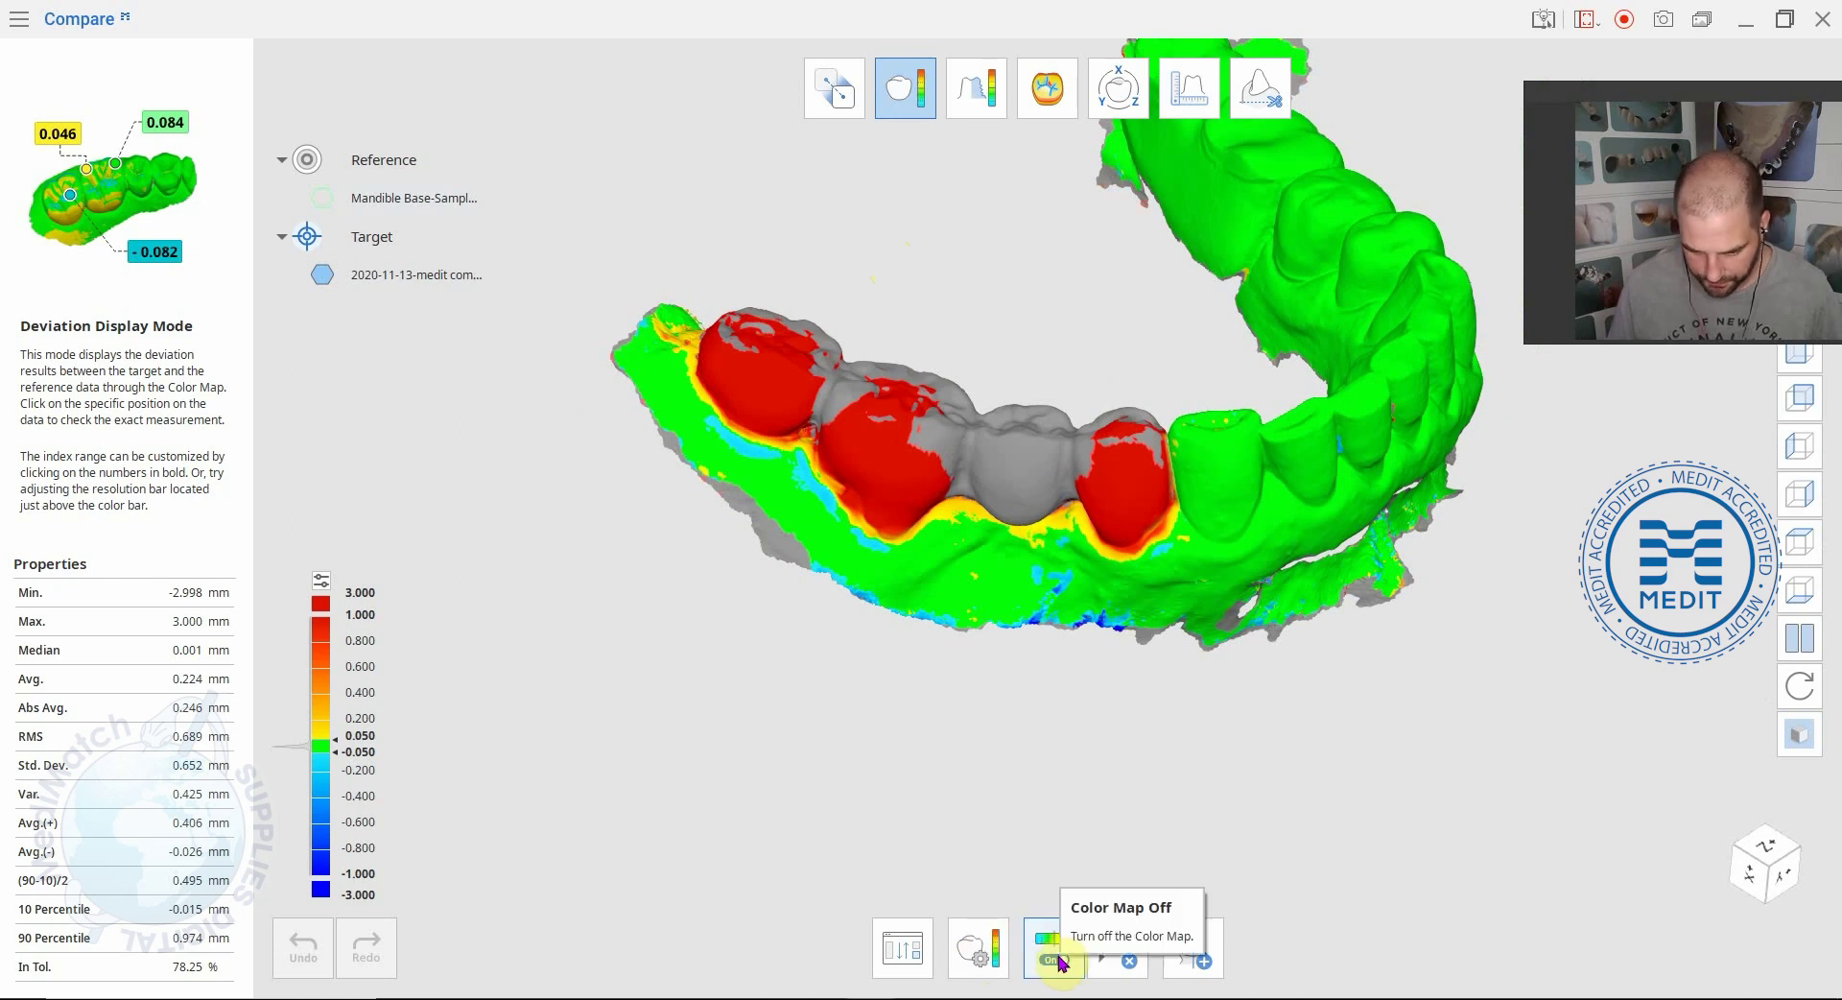
{"action": "left_click", "coordinate": [1118, 951]}
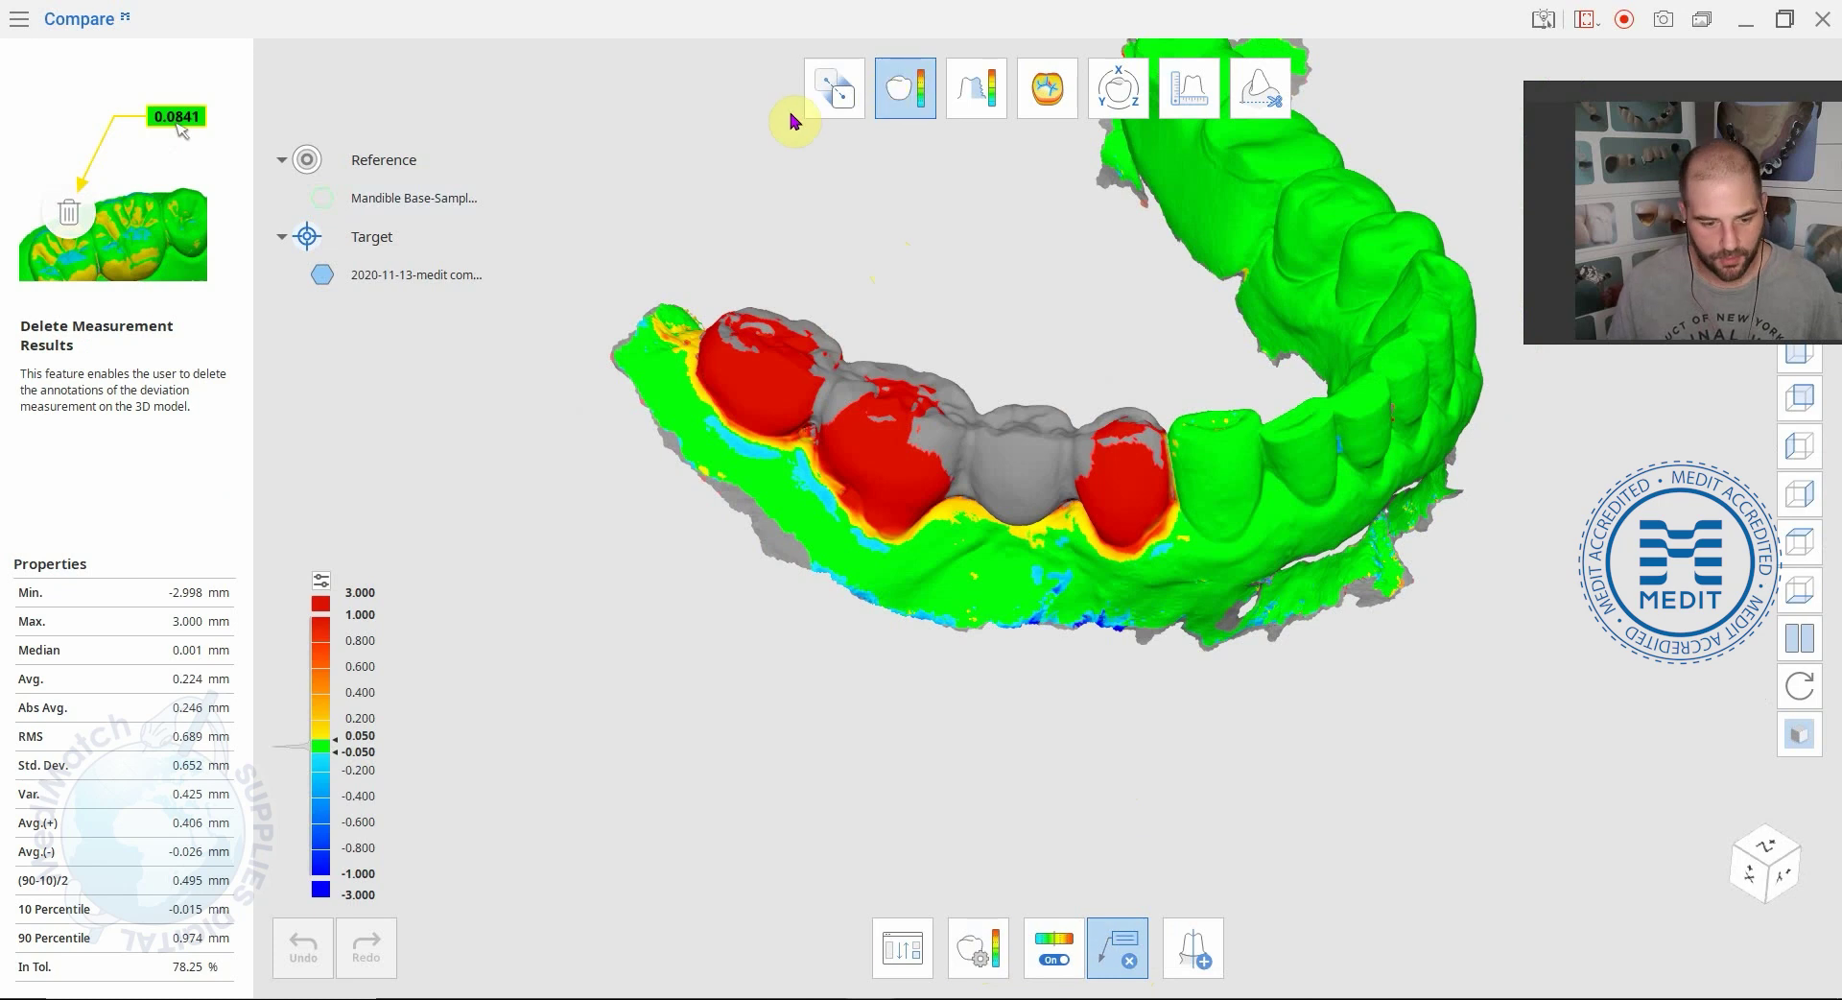
Switch to Roughness Measurement Mode and hide every scan except Maxilla Base
{"action": "left_click", "coordinate": [980, 107]}
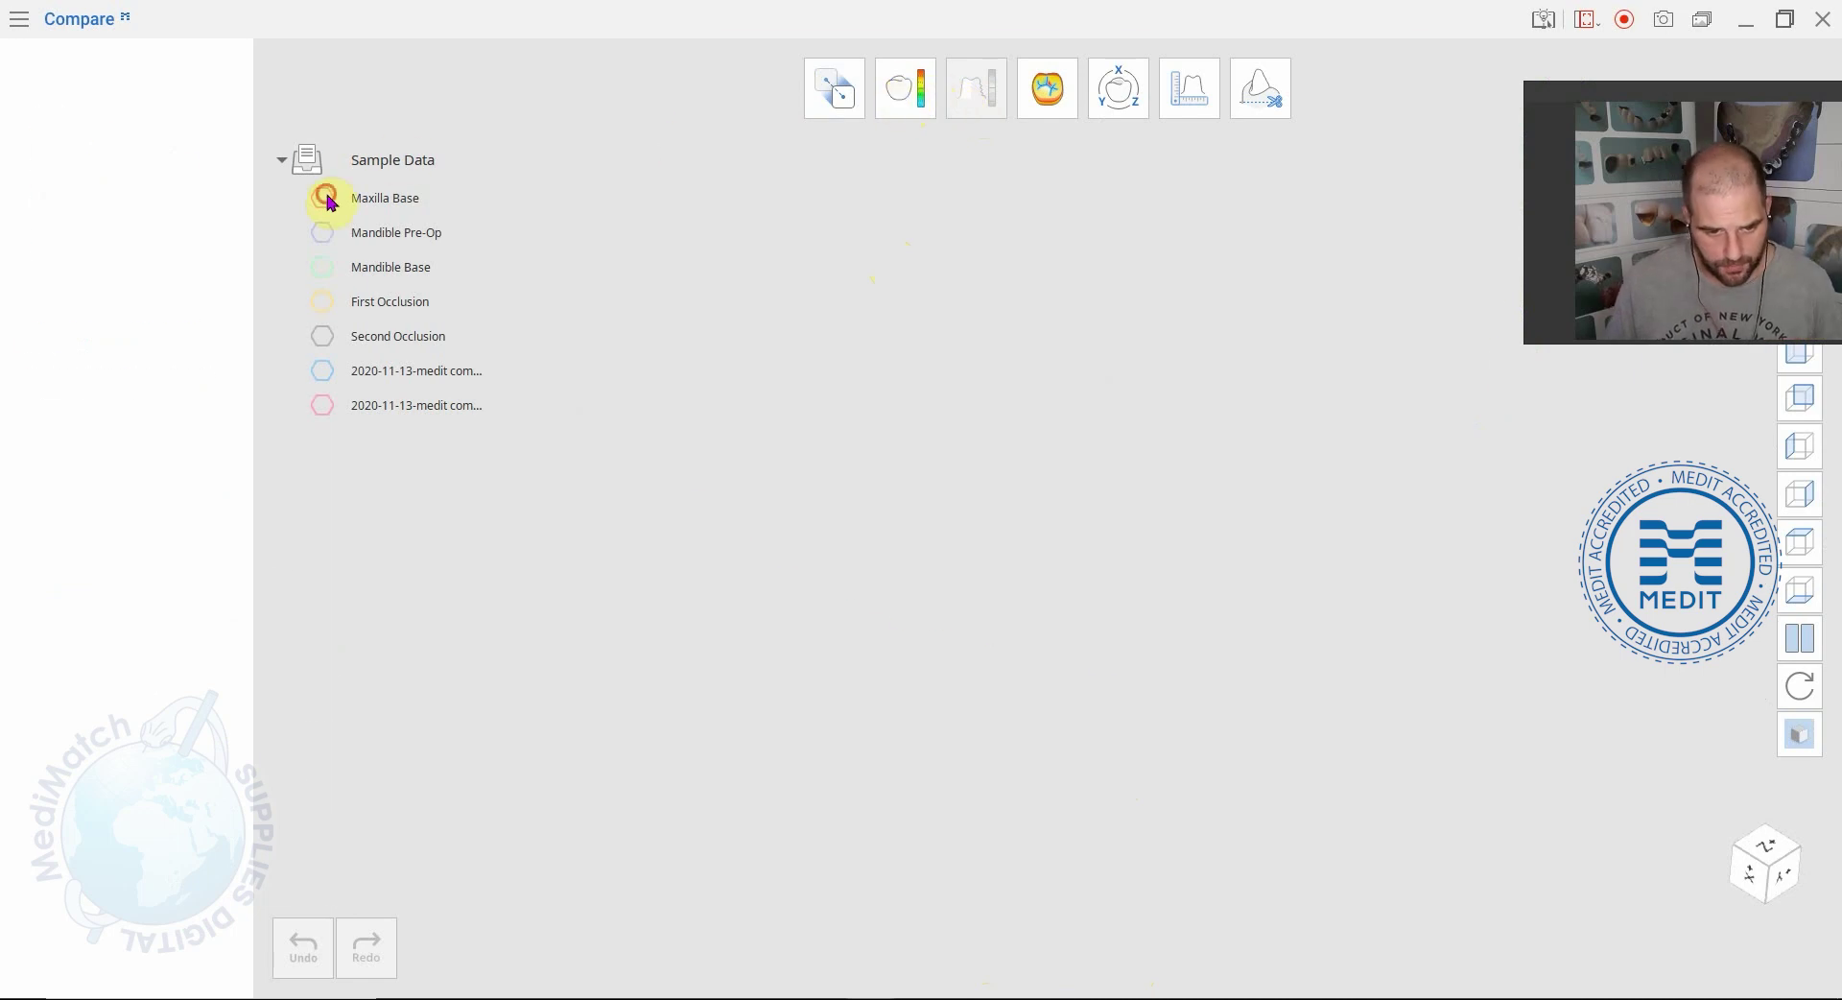
{"action": "right_click_drag", "start_coordinate": [1028, 529], "coordinate": [1074, 422]}
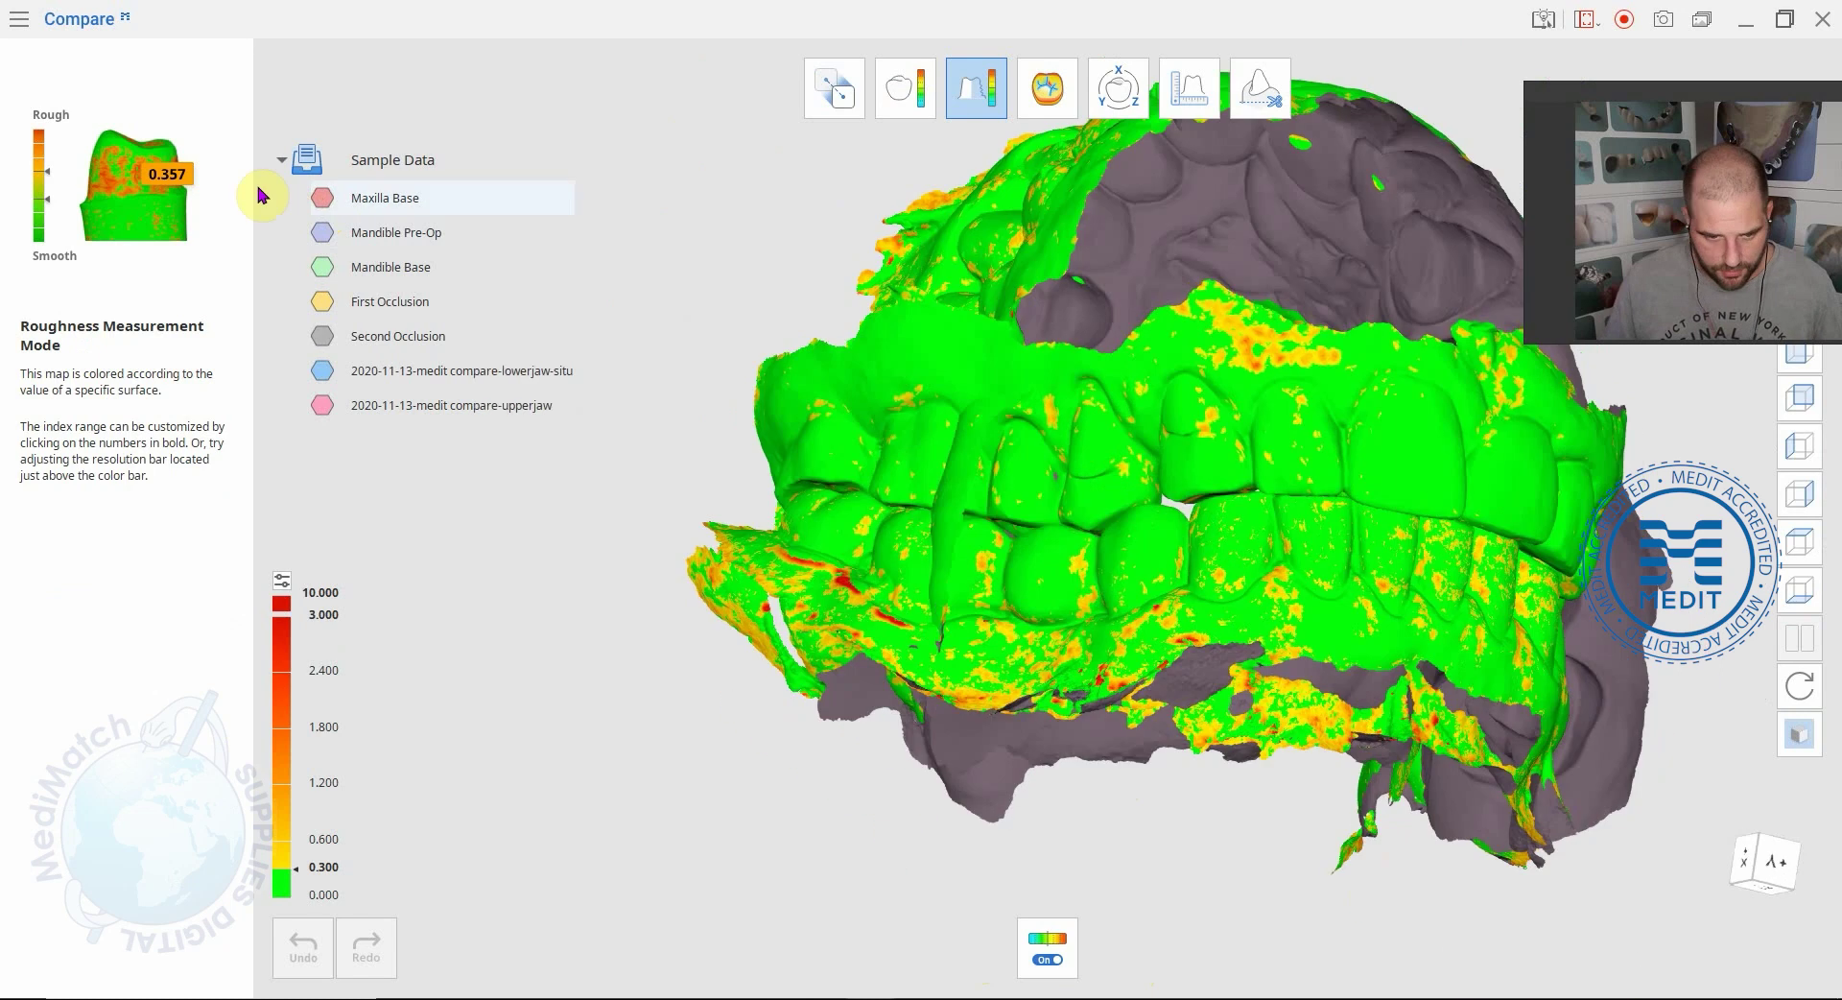
{"action": "left_click", "coordinate": [324, 233]}
{"action": "left_click", "coordinate": [323, 267]}
{"action": "left_click", "coordinate": [322, 301]}
{"action": "left_click", "coordinate": [323, 335]}
{"action": "left_click", "coordinate": [322, 370]}
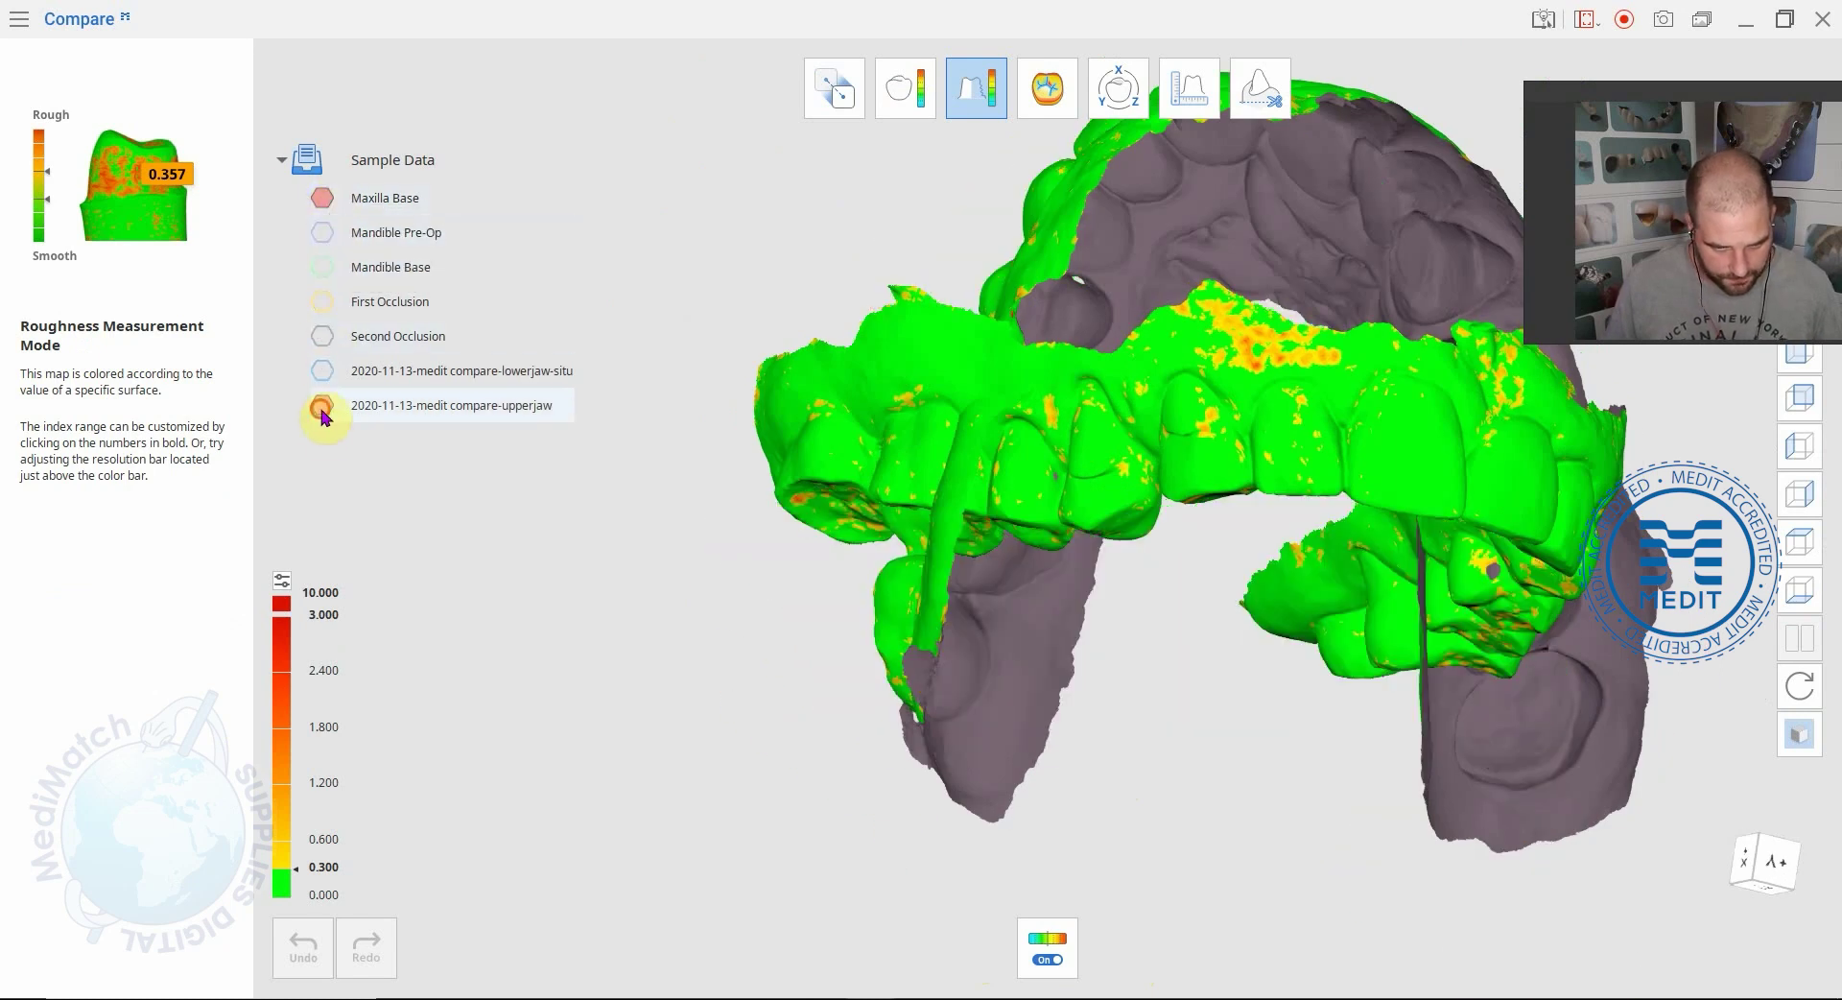
{"action": "left_click", "coordinate": [322, 405]}
Lower the roughness color scale's Resolution so that its divisions fall at 0.750, 1.500 and 2.250
{"action": "right_click_drag", "start_coordinate": [1118, 325], "coordinate": [892, 415]}
{"action": "scroll", "coordinate": [974, 457], "scroll_direction": "up", "scroll_amount": 6}
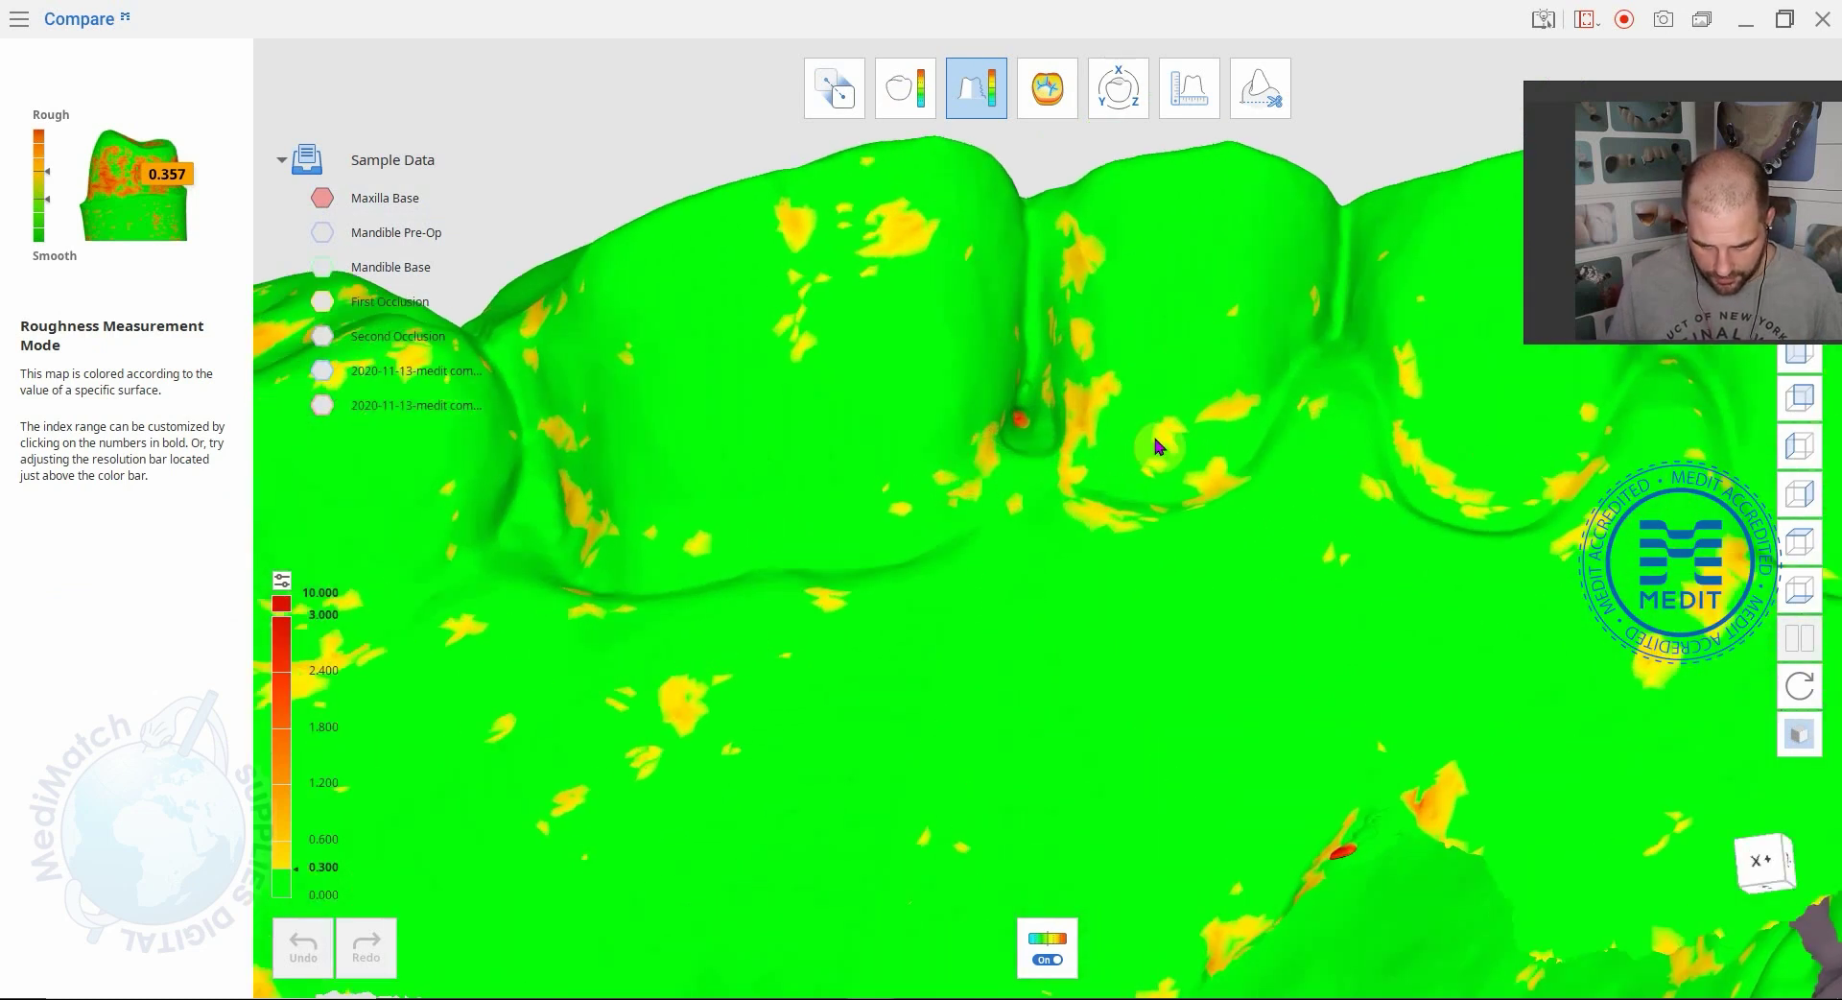
{"action": "right_click_drag", "start_coordinate": [1203, 485], "coordinate": [587, 740]}
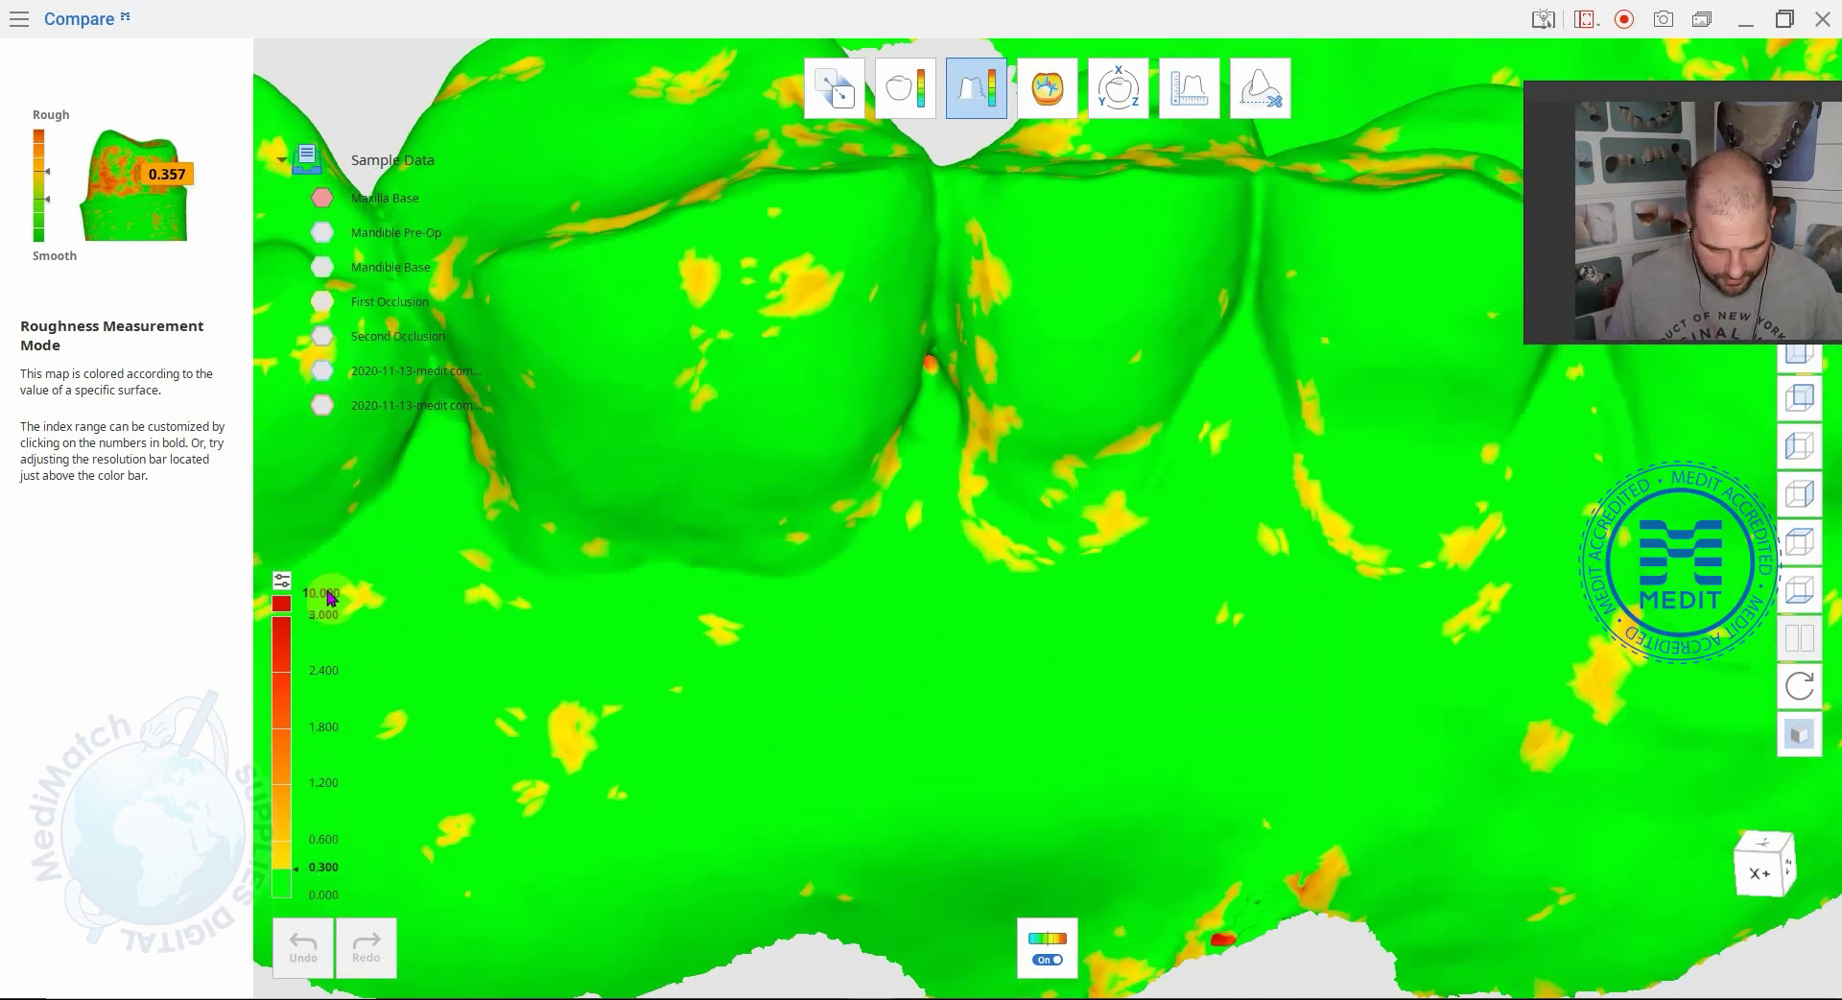
{"action": "left_click", "coordinate": [284, 584]}
{"action": "left_click", "coordinate": [285, 581]}
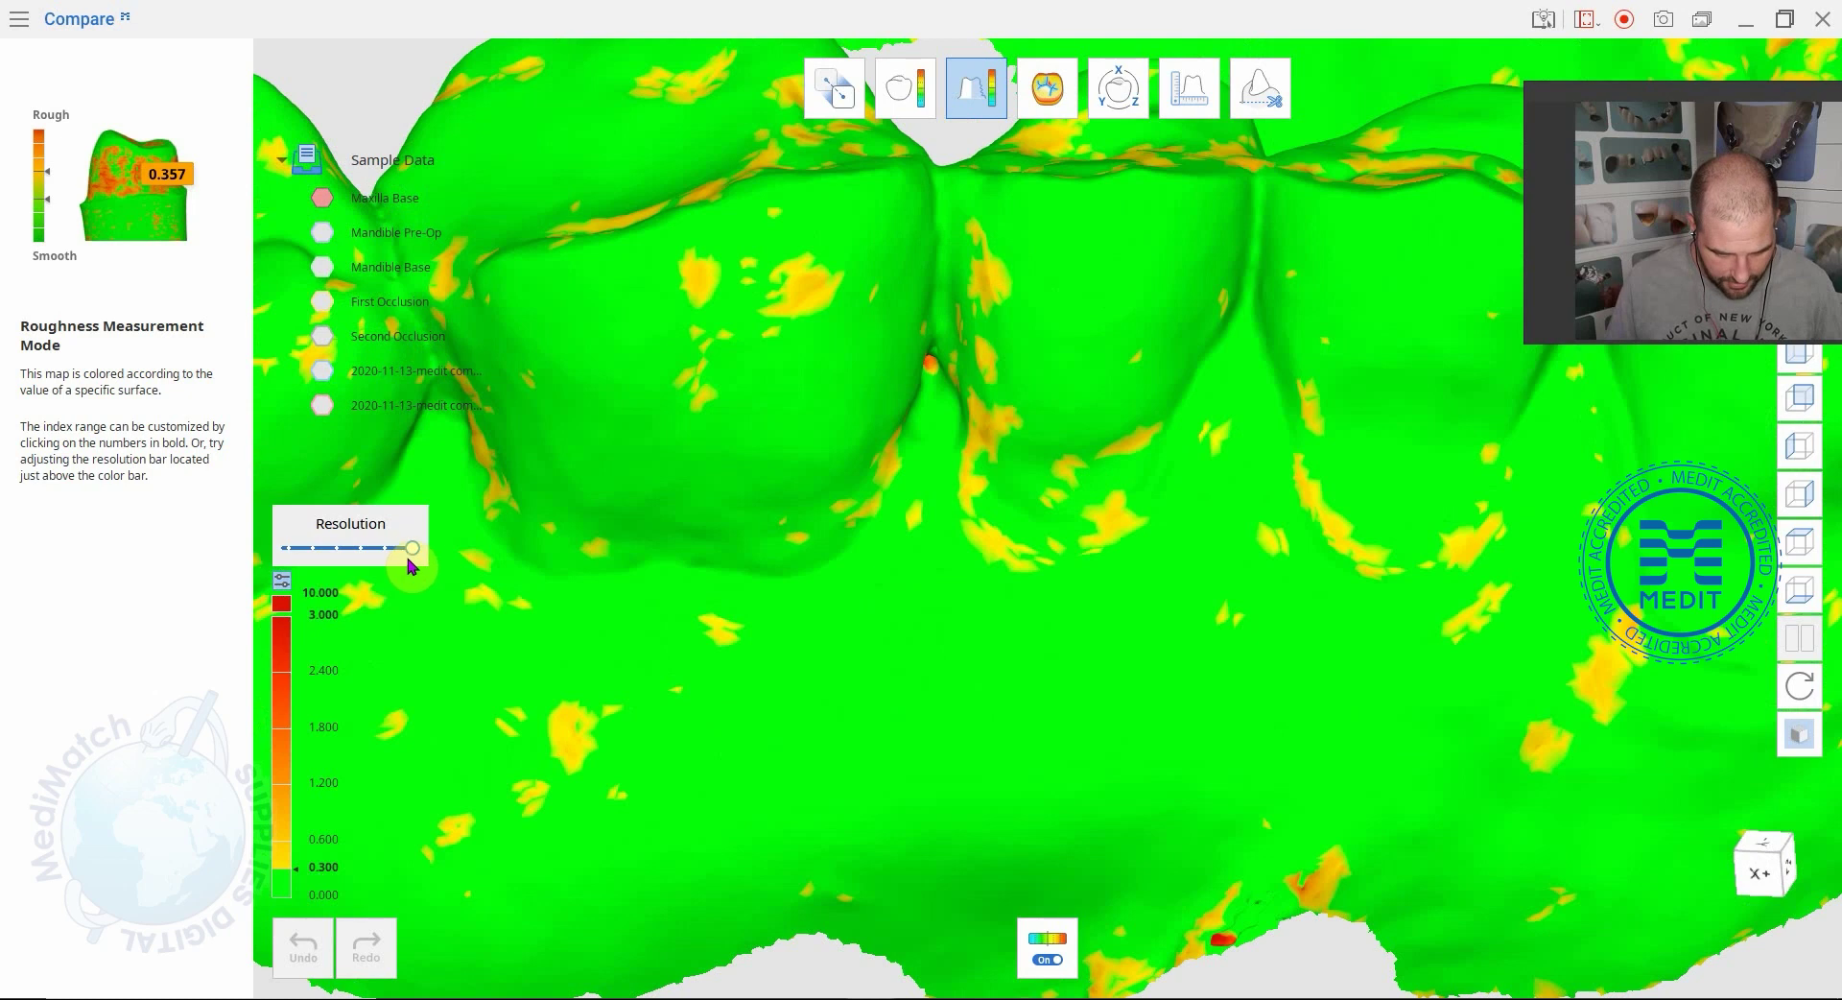
{"action": "left_click_drag", "start_coordinate": [389, 541], "coordinate": [291, 546]}
{"action": "left_click", "coordinate": [340, 549]}
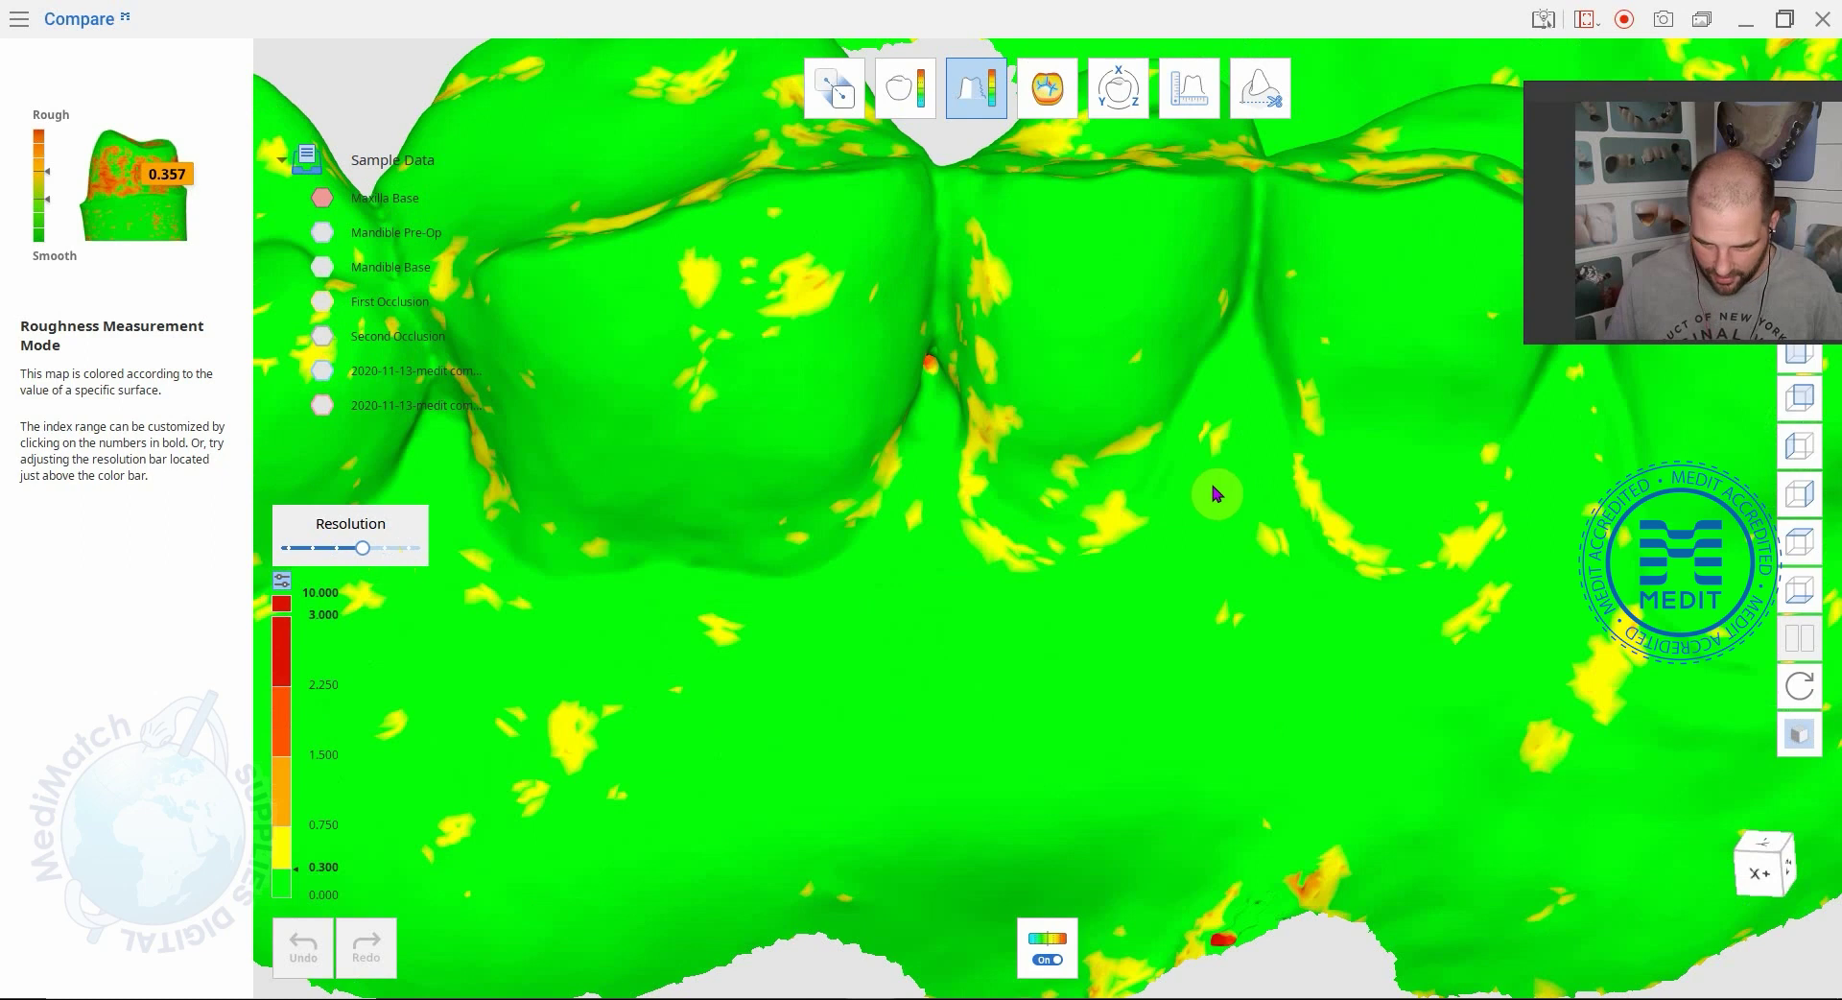
Inspect the surface roughness of the Maxilla Base teeth from several angles, turning the color map off and on once
{"action": "scroll", "coordinate": [1250, 480], "scroll_direction": "down", "scroll_amount": 2}
{"action": "scroll", "coordinate": [1259, 493], "scroll_direction": "down", "scroll_amount": 2}
{"action": "right_click_drag", "start_coordinate": [1230, 487], "coordinate": [1089, 489]}
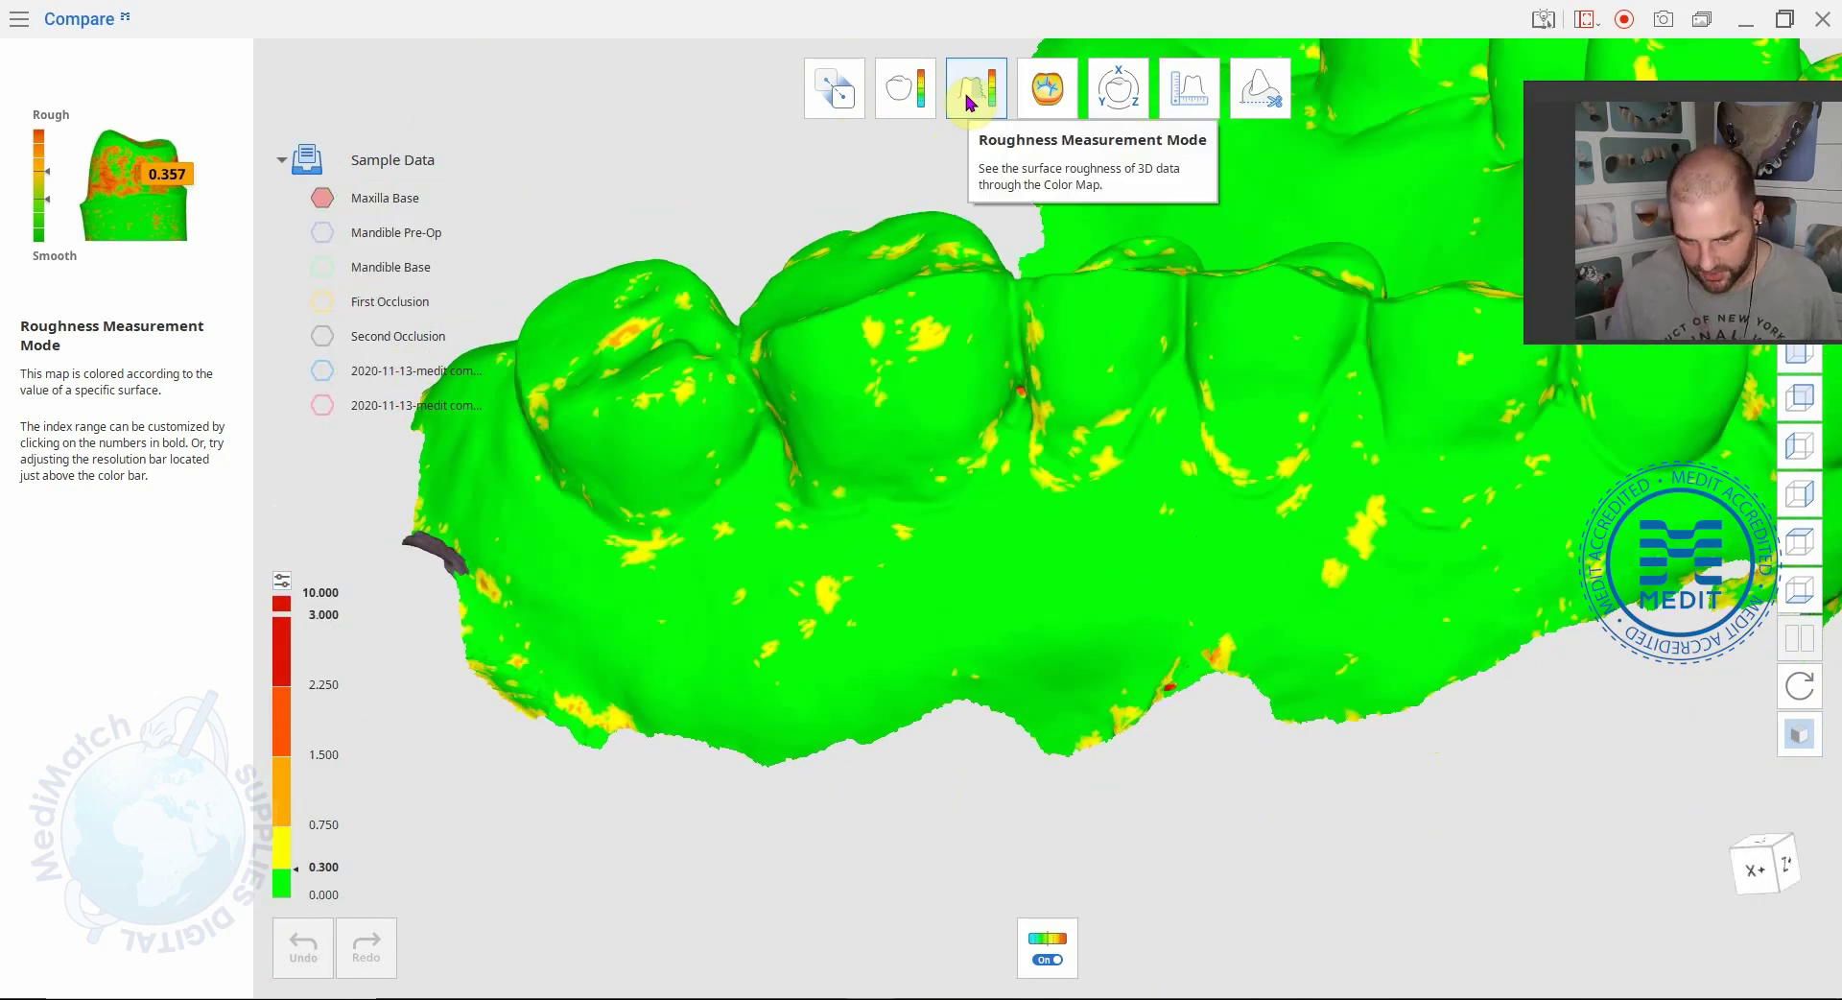
{"action": "right_click_drag", "start_coordinate": [1103, 384], "coordinate": [460, 177]}
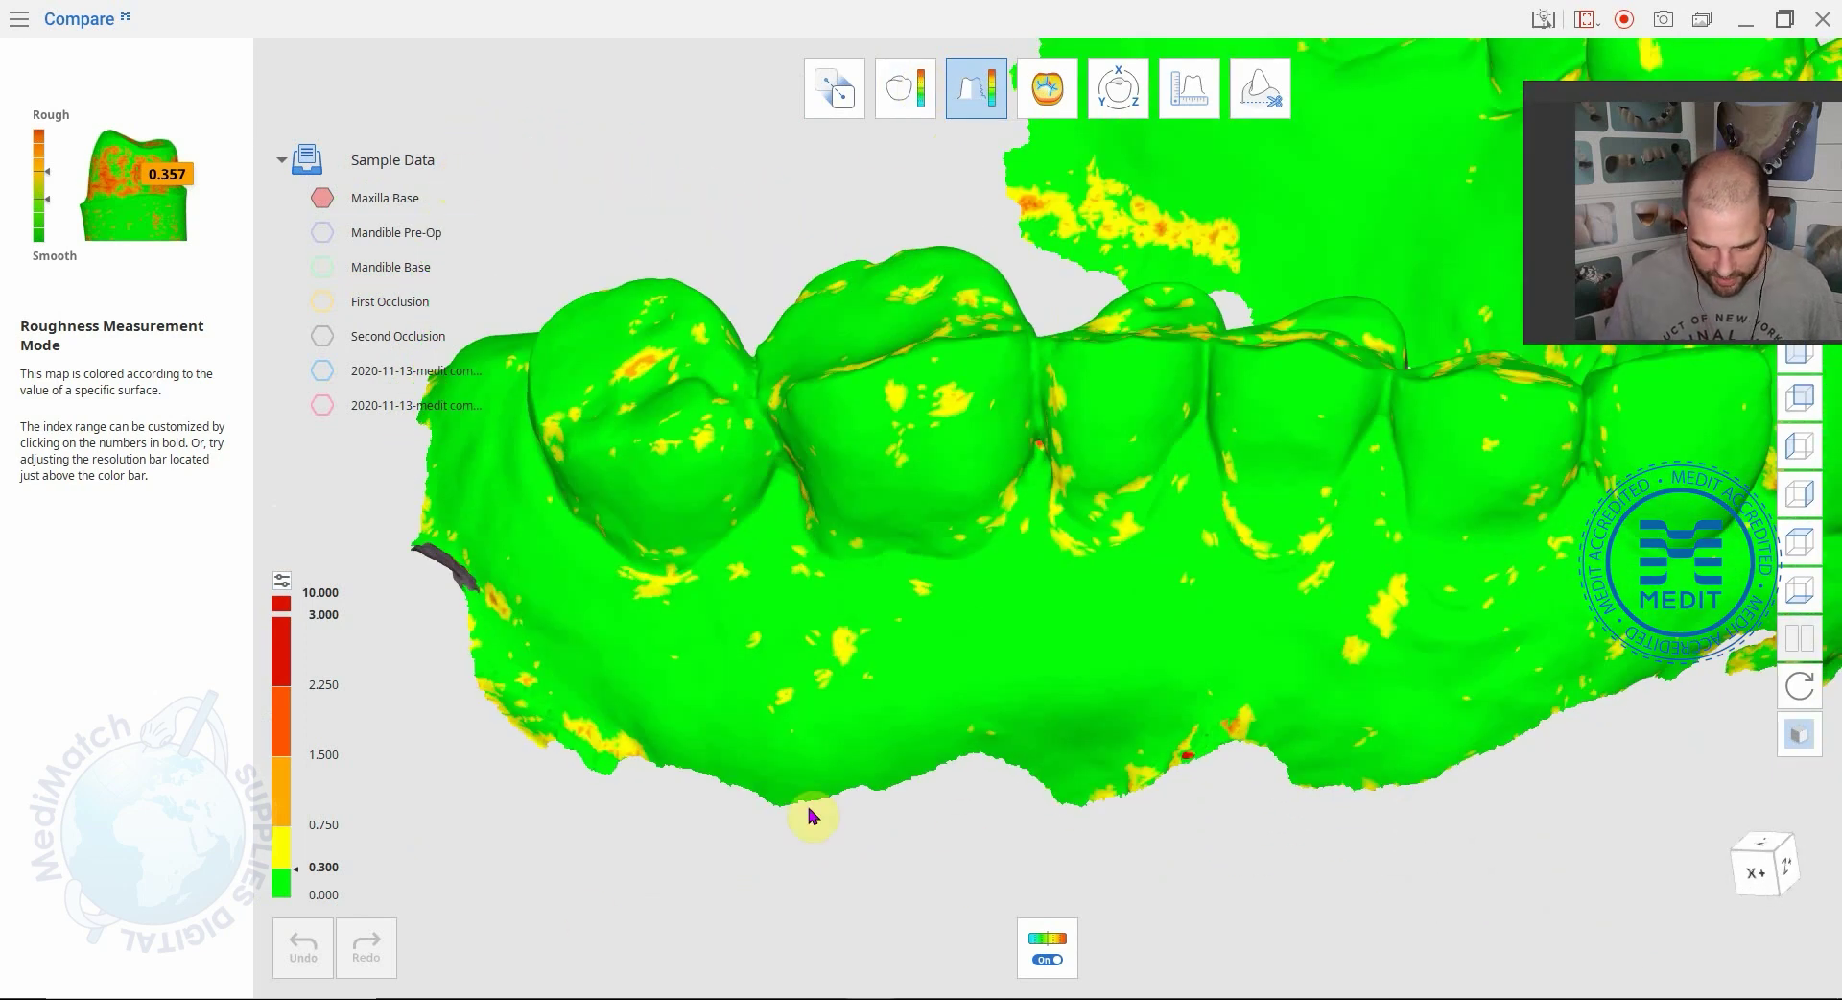
{"action": "left_click", "coordinate": [1048, 946]}
{"action": "left_click", "coordinate": [1048, 946]}
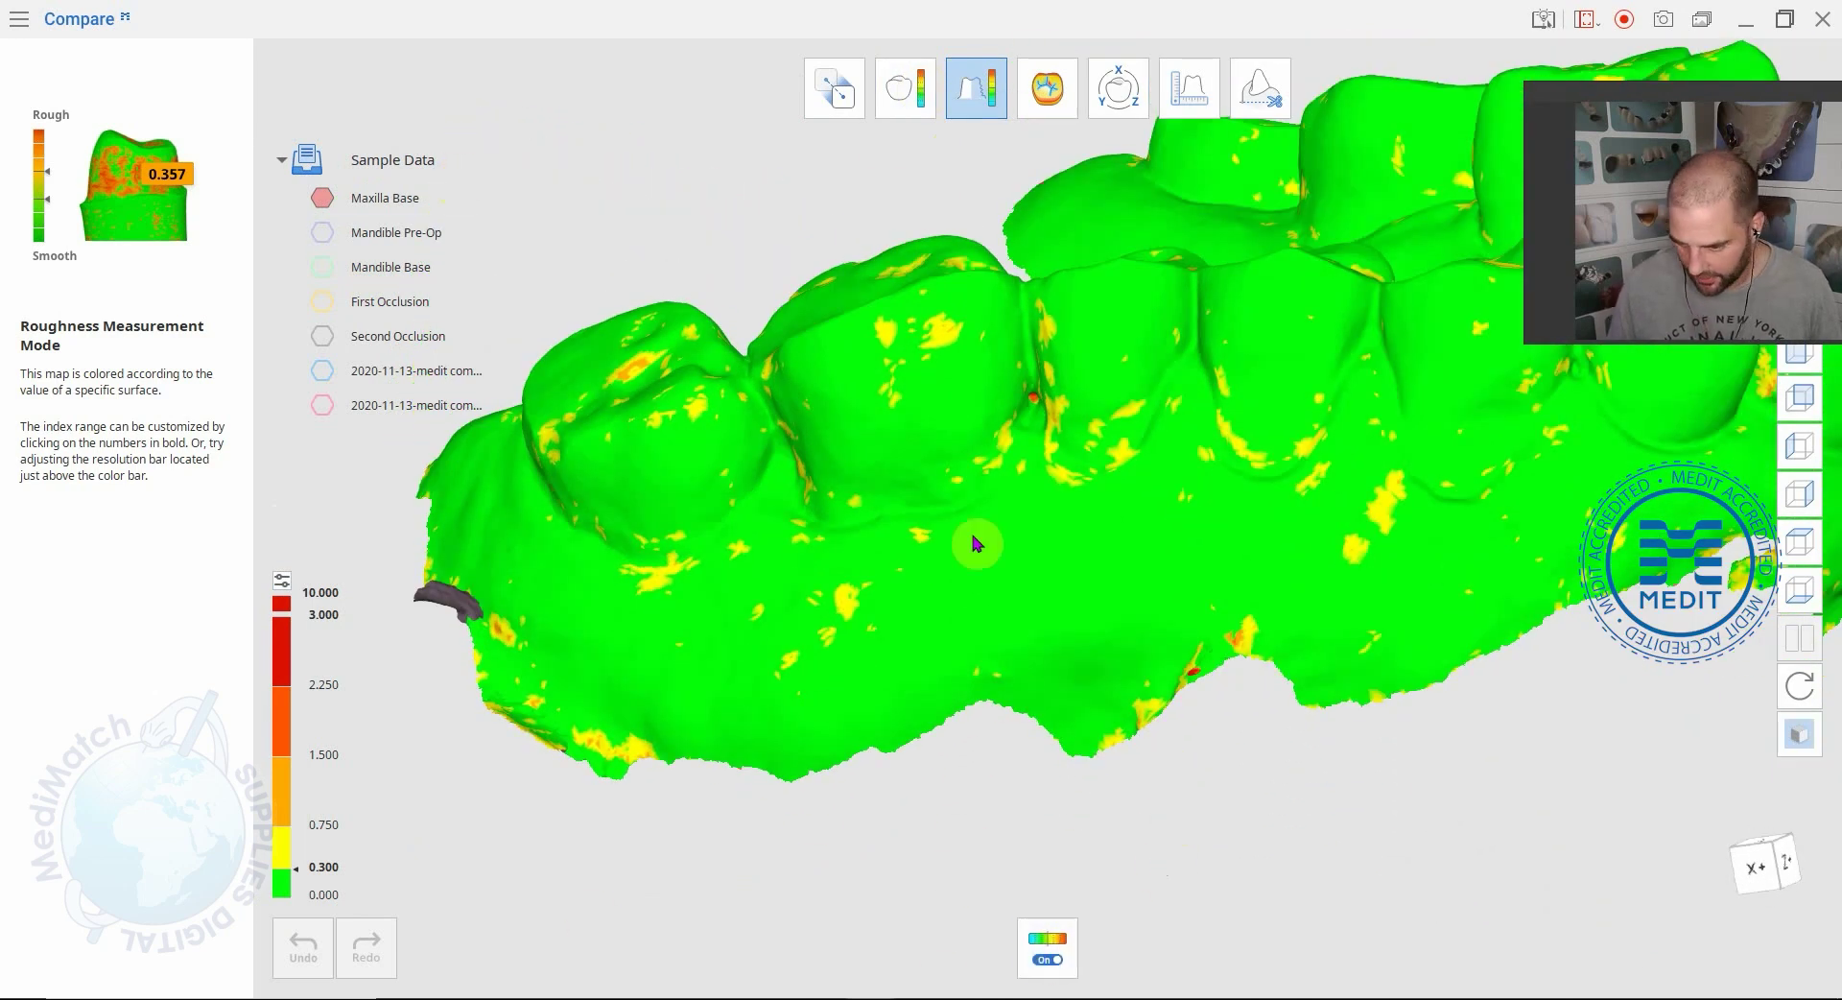
{"action": "right_click_drag", "start_coordinate": [1108, 457], "coordinate": [1076, 213]}
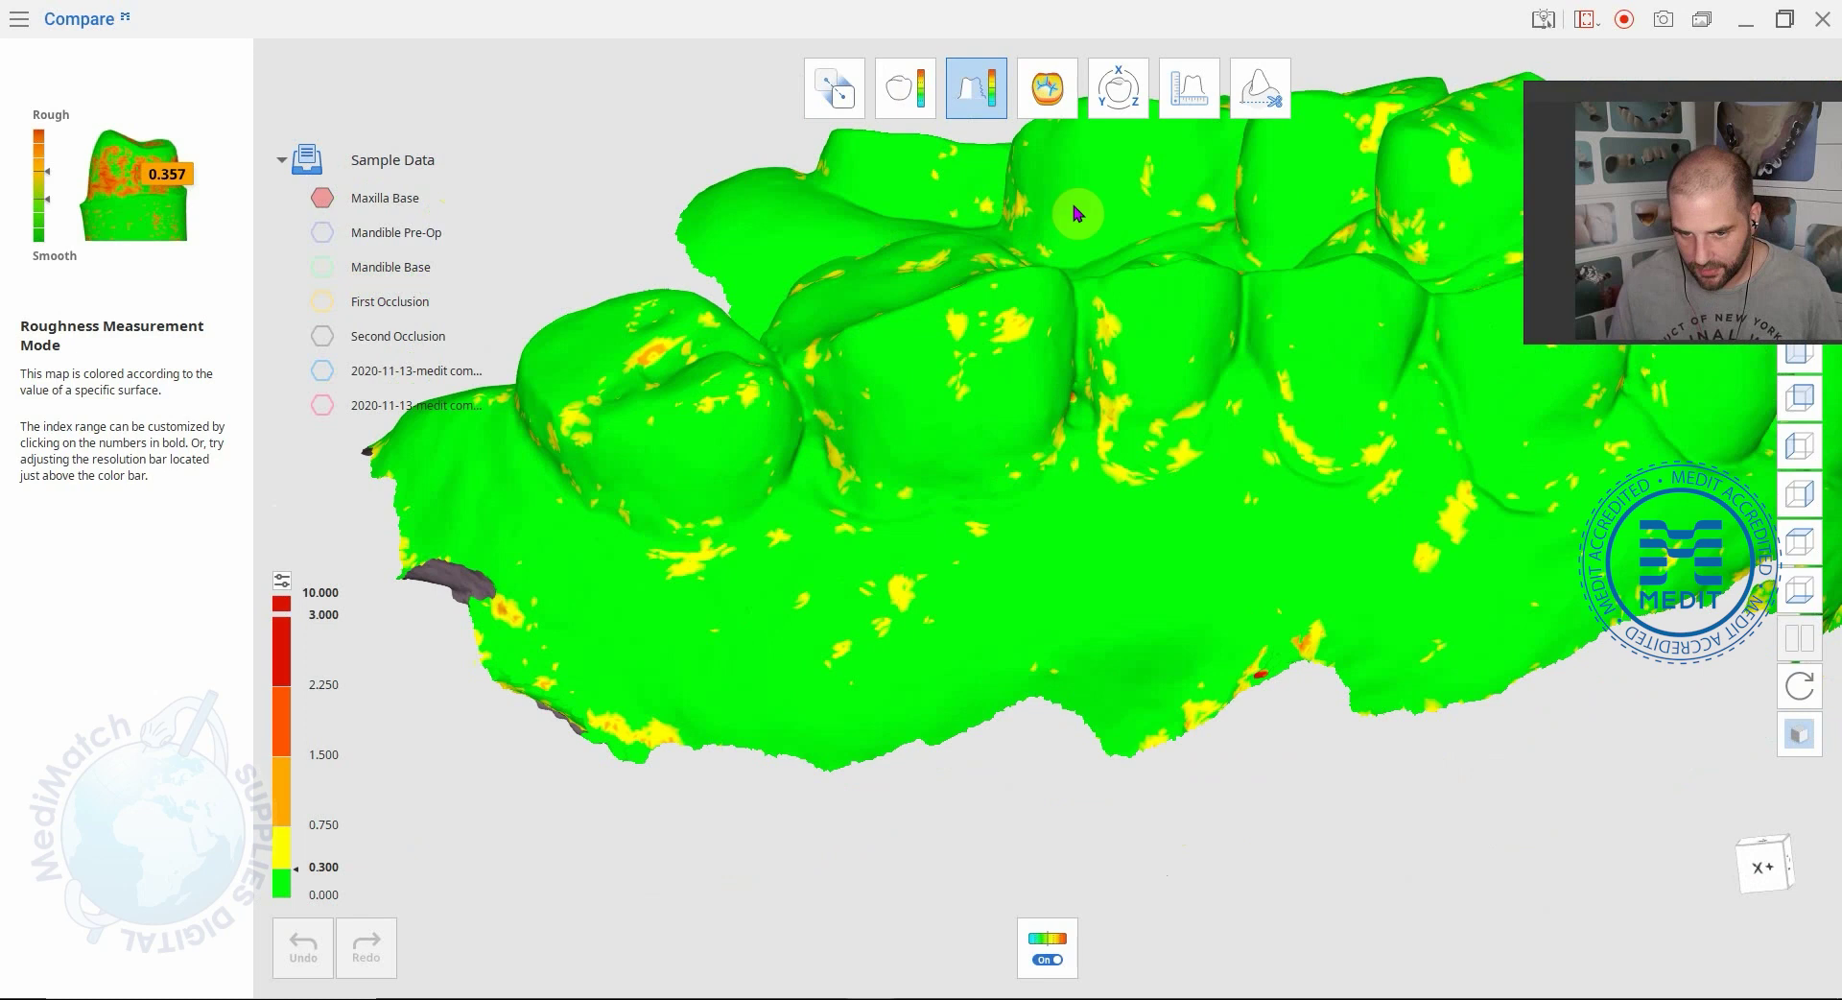
Display the curvature color map of Maxilla Base and examine its teeth and gums from several angles
{"action": "left_click", "coordinate": [1051, 103]}
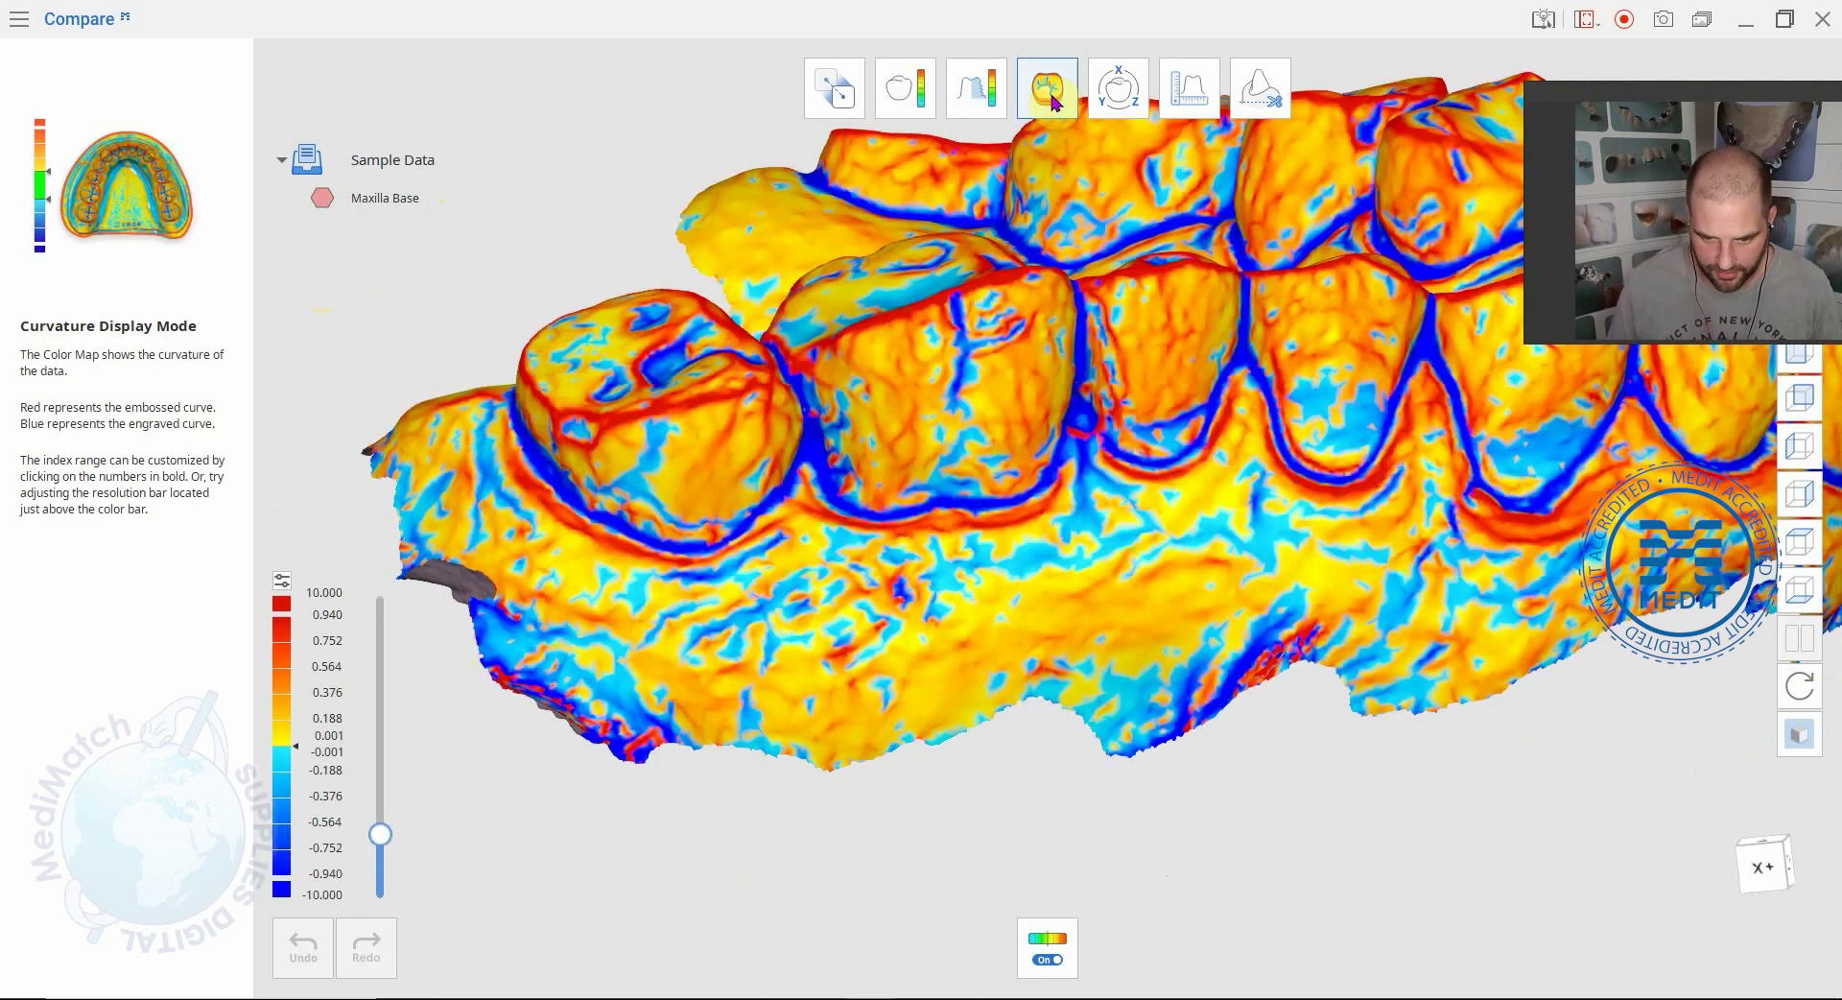
{"action": "middle_click_drag", "start_coordinate": [1149, 340], "coordinate": [1120, 447]}
{"action": "scroll", "coordinate": [1210, 375], "scroll_direction": "down", "scroll_amount": 1}
{"action": "right_click_drag", "start_coordinate": [1261, 442], "coordinate": [1289, 553]}
{"action": "right_click_drag", "start_coordinate": [1477, 339], "coordinate": [1182, 427]}
{"action": "right_click_drag", "start_coordinate": [693, 473], "coordinate": [794, 590]}
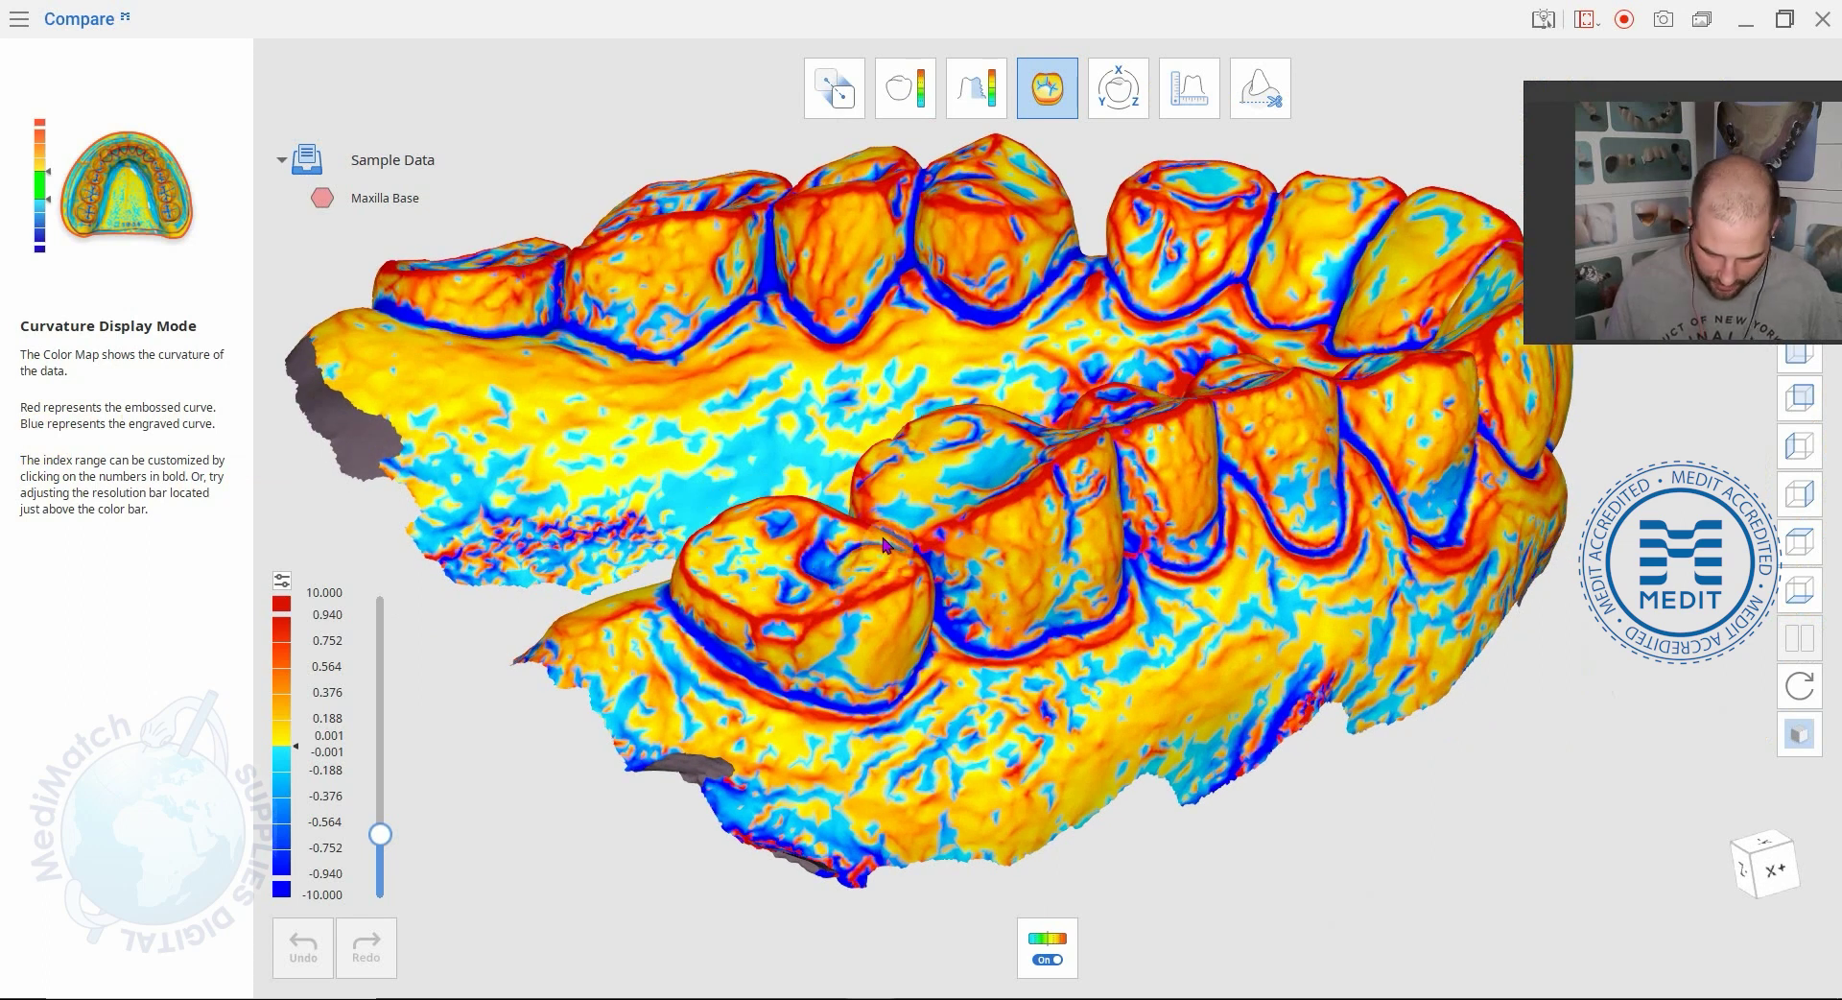
Adjust the curvature color scale's Resolution so that its divisions fall at 0.232, 0.464, 0.696, 0.928 and 1.160
{"action": "right_click_drag", "start_coordinate": [896, 551], "coordinate": [1386, 669]}
{"action": "right_click_drag", "start_coordinate": [1109, 421], "coordinate": [1060, 614]}
{"action": "right_click_drag", "start_coordinate": [975, 309], "coordinate": [710, 526]}
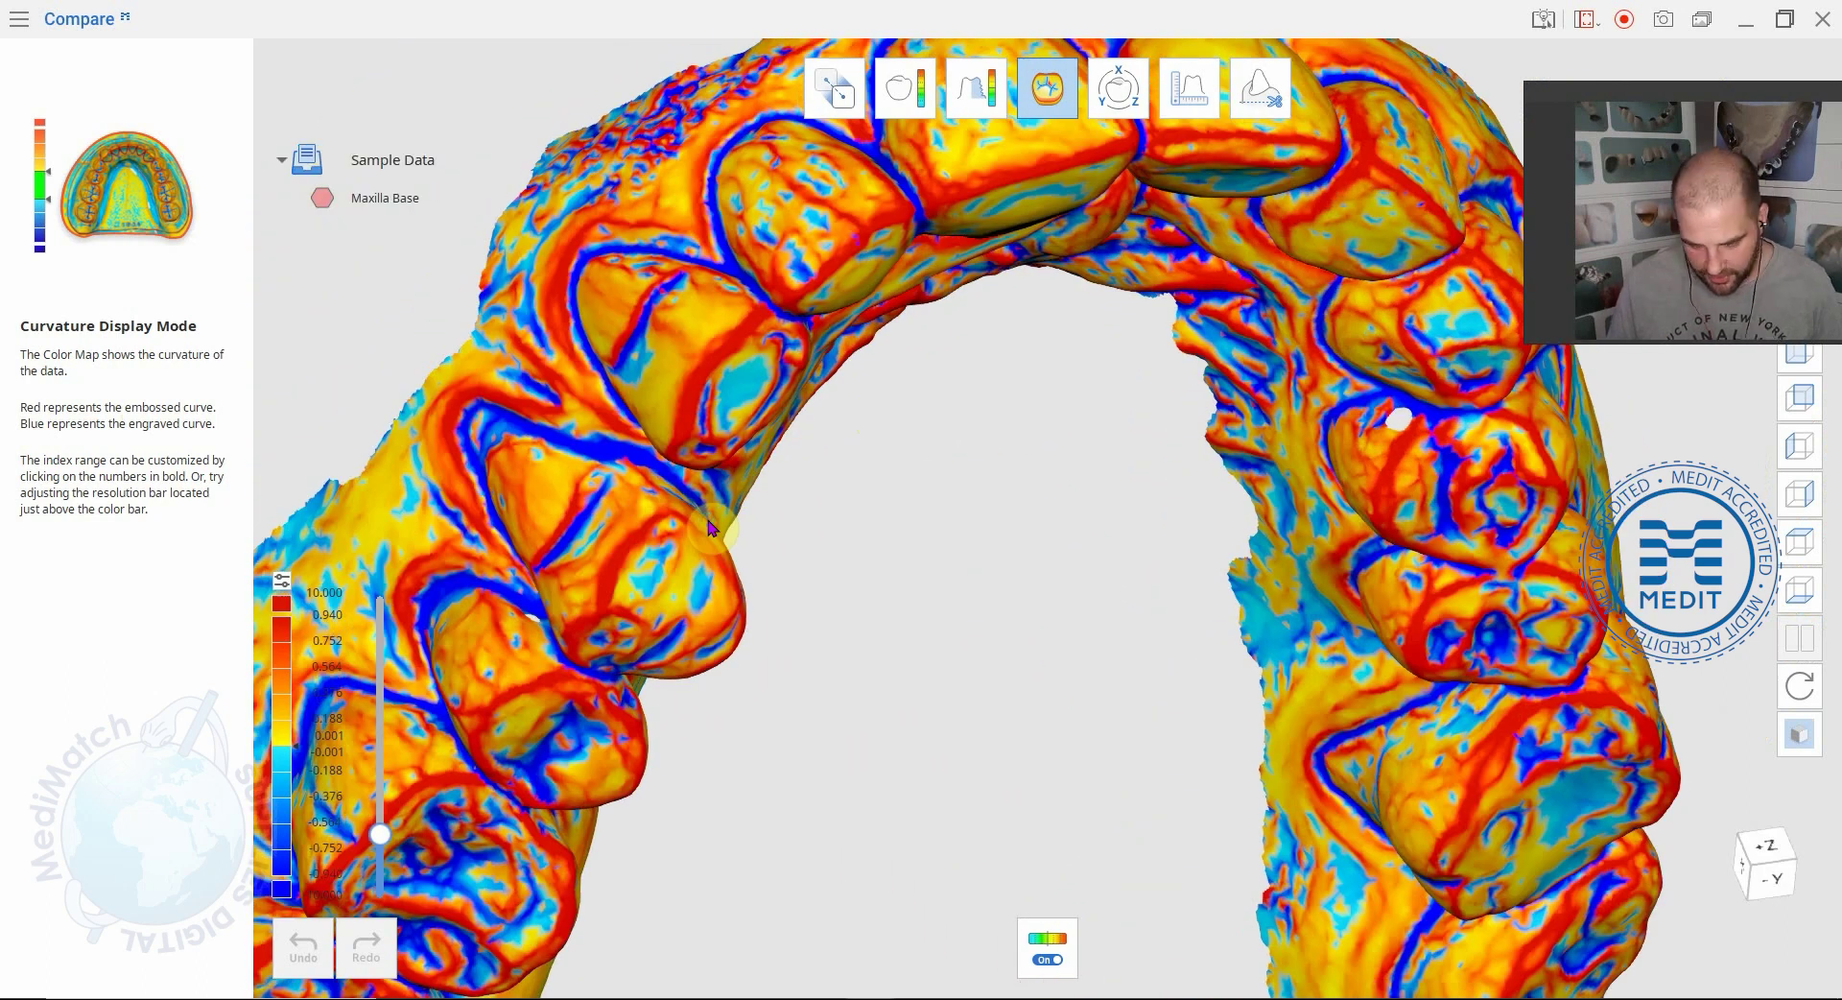
{"action": "right_click_drag", "start_coordinate": [596, 603], "coordinate": [1157, 499]}
{"action": "left_click", "coordinate": [384, 702]}
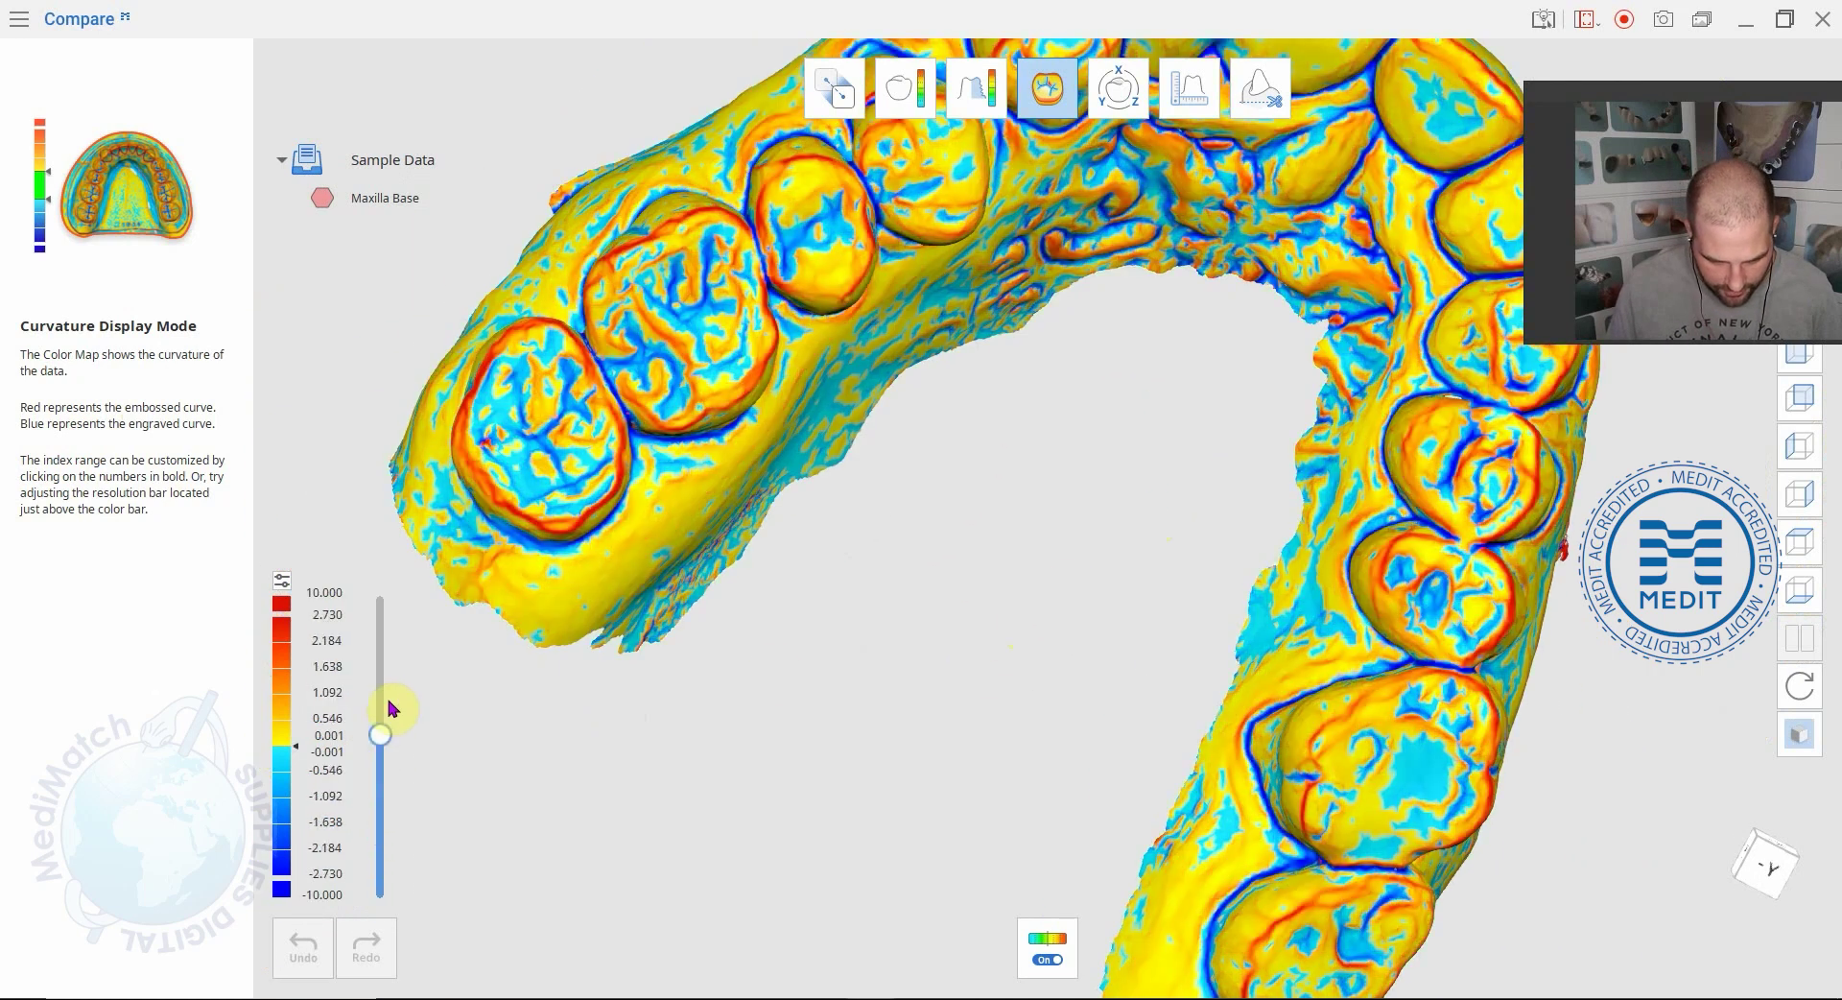
{"action": "left_click_drag", "start_coordinate": [391, 735], "coordinate": [379, 829]}
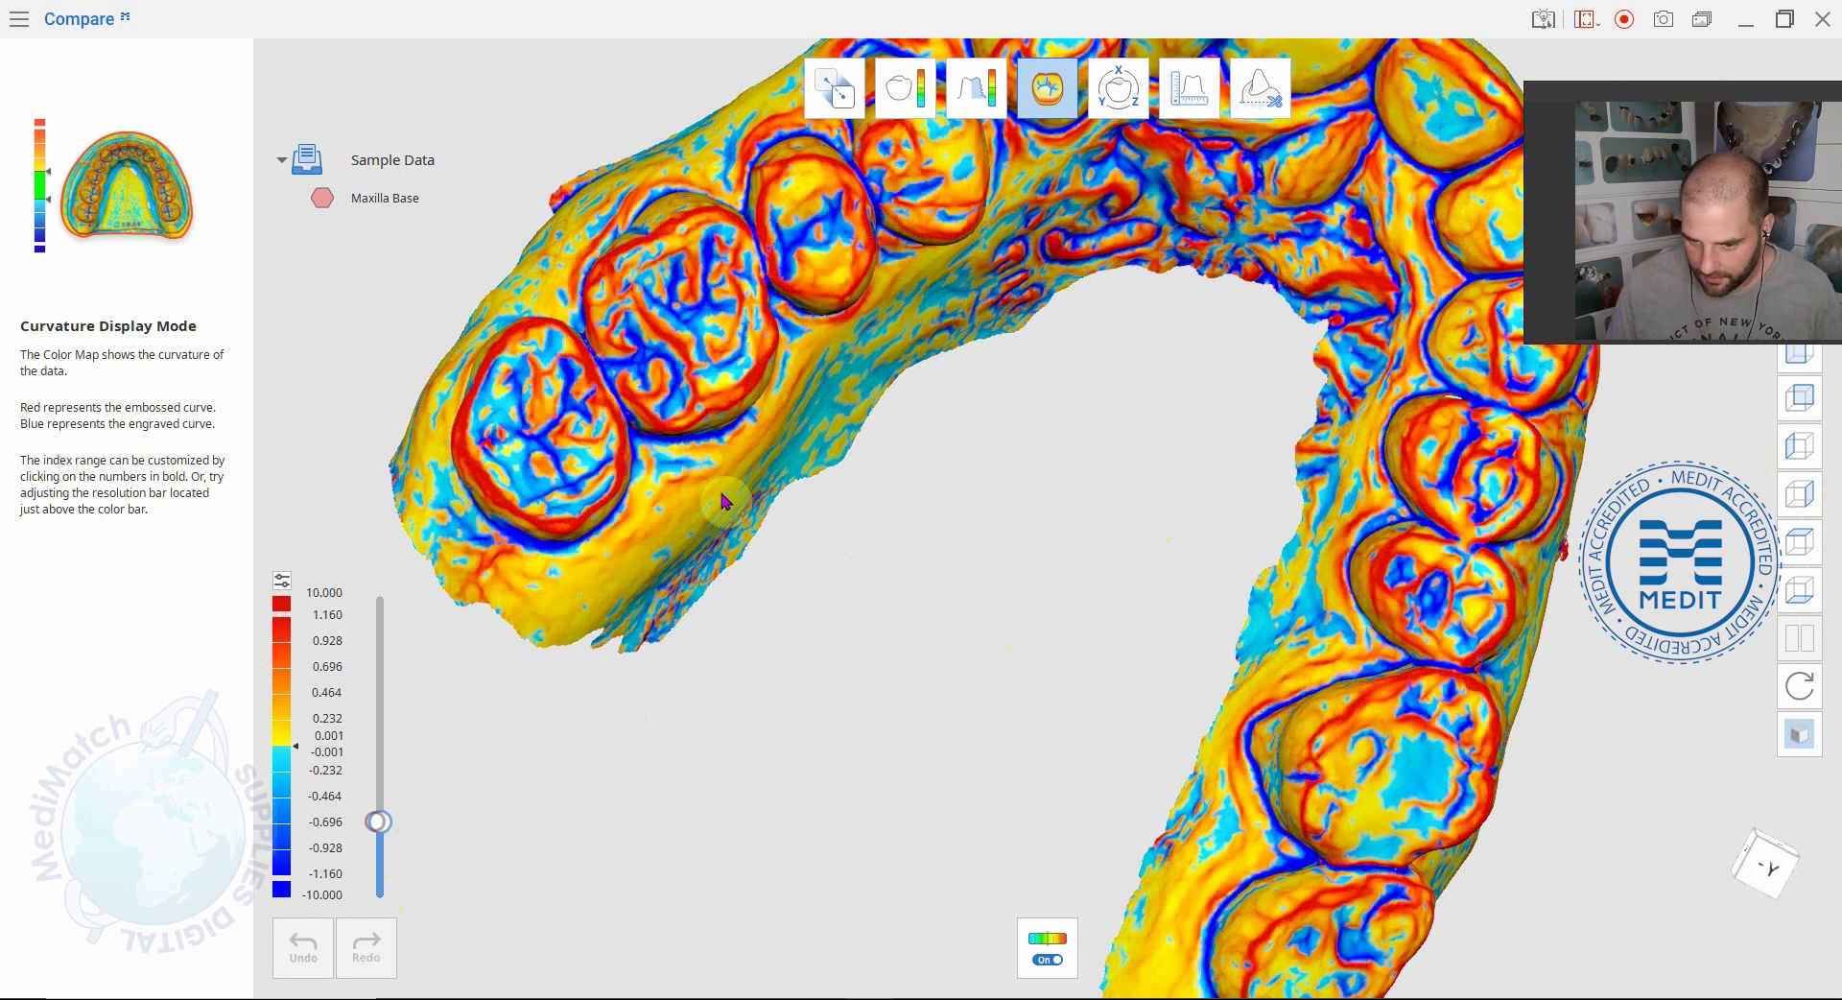
Inspect the curvature color map on the front teeth and gum line of Maxilla Base from several angles
{"action": "right_click_drag", "start_coordinate": [916, 576], "coordinate": [1009, 478]}
{"action": "scroll", "coordinate": [1009, 478], "scroll_direction": "up", "scroll_amount": 4}
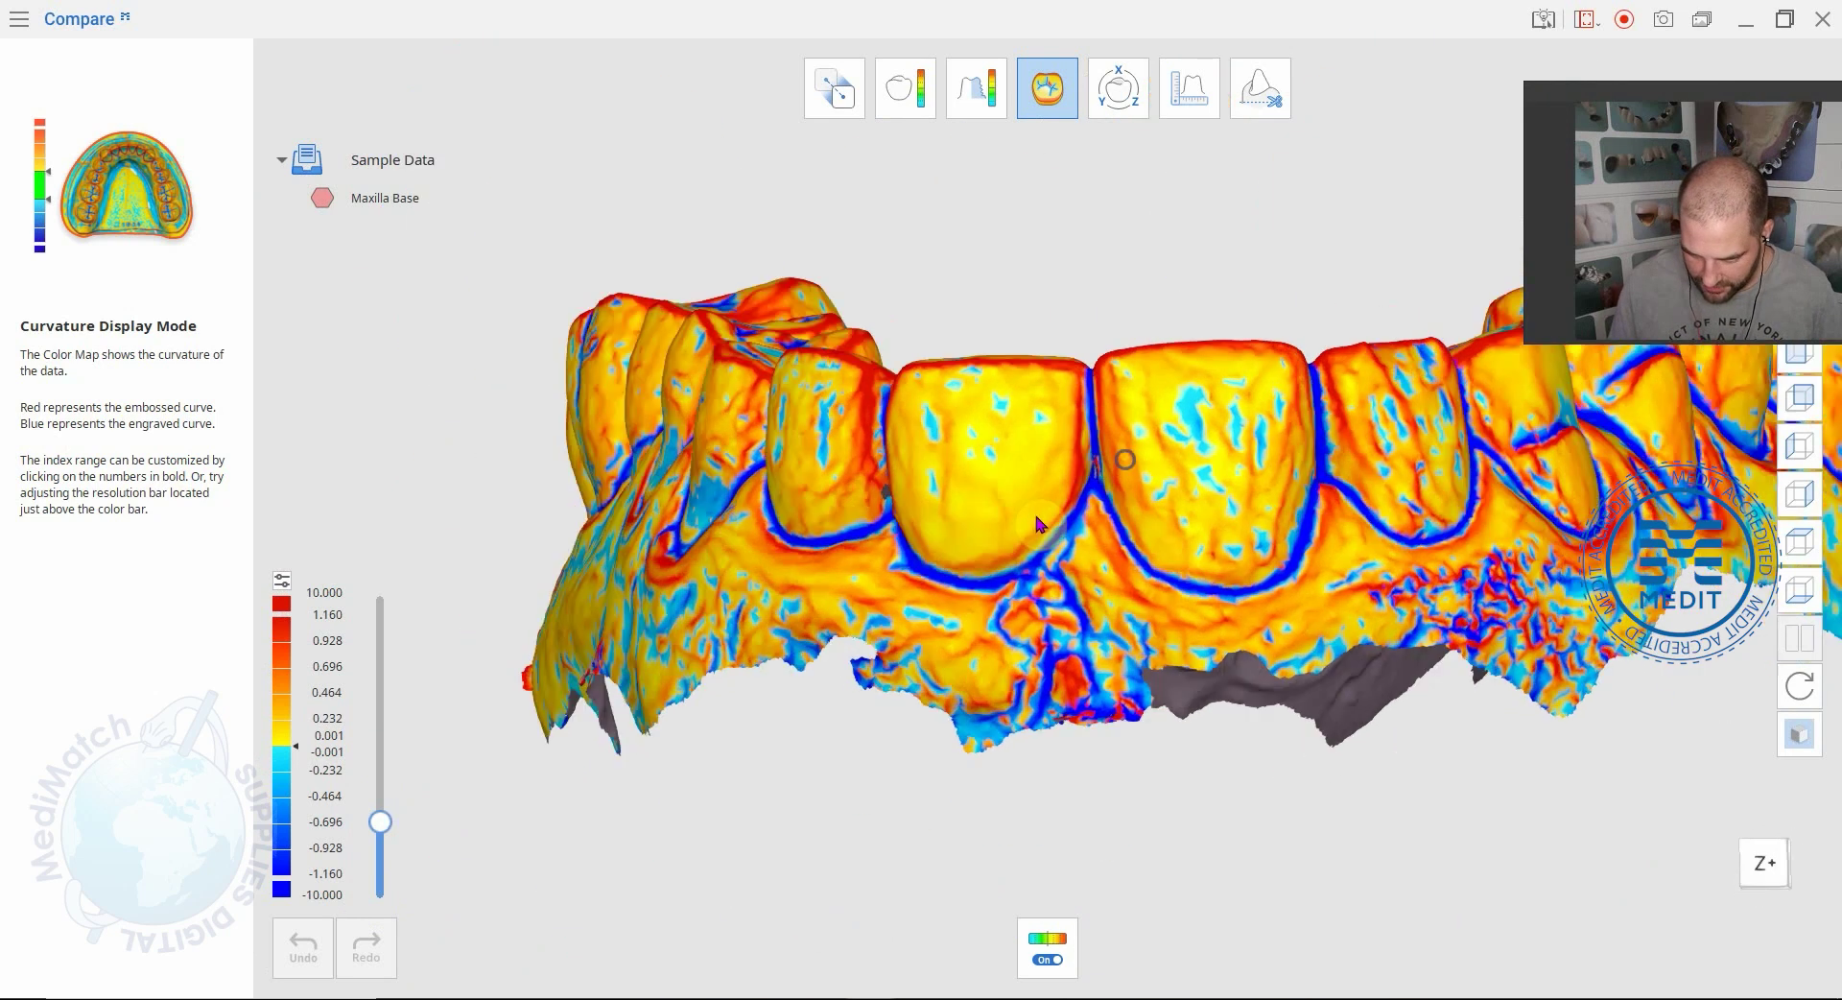
{"action": "right_click_drag", "start_coordinate": [1224, 543], "coordinate": [1337, 484]}
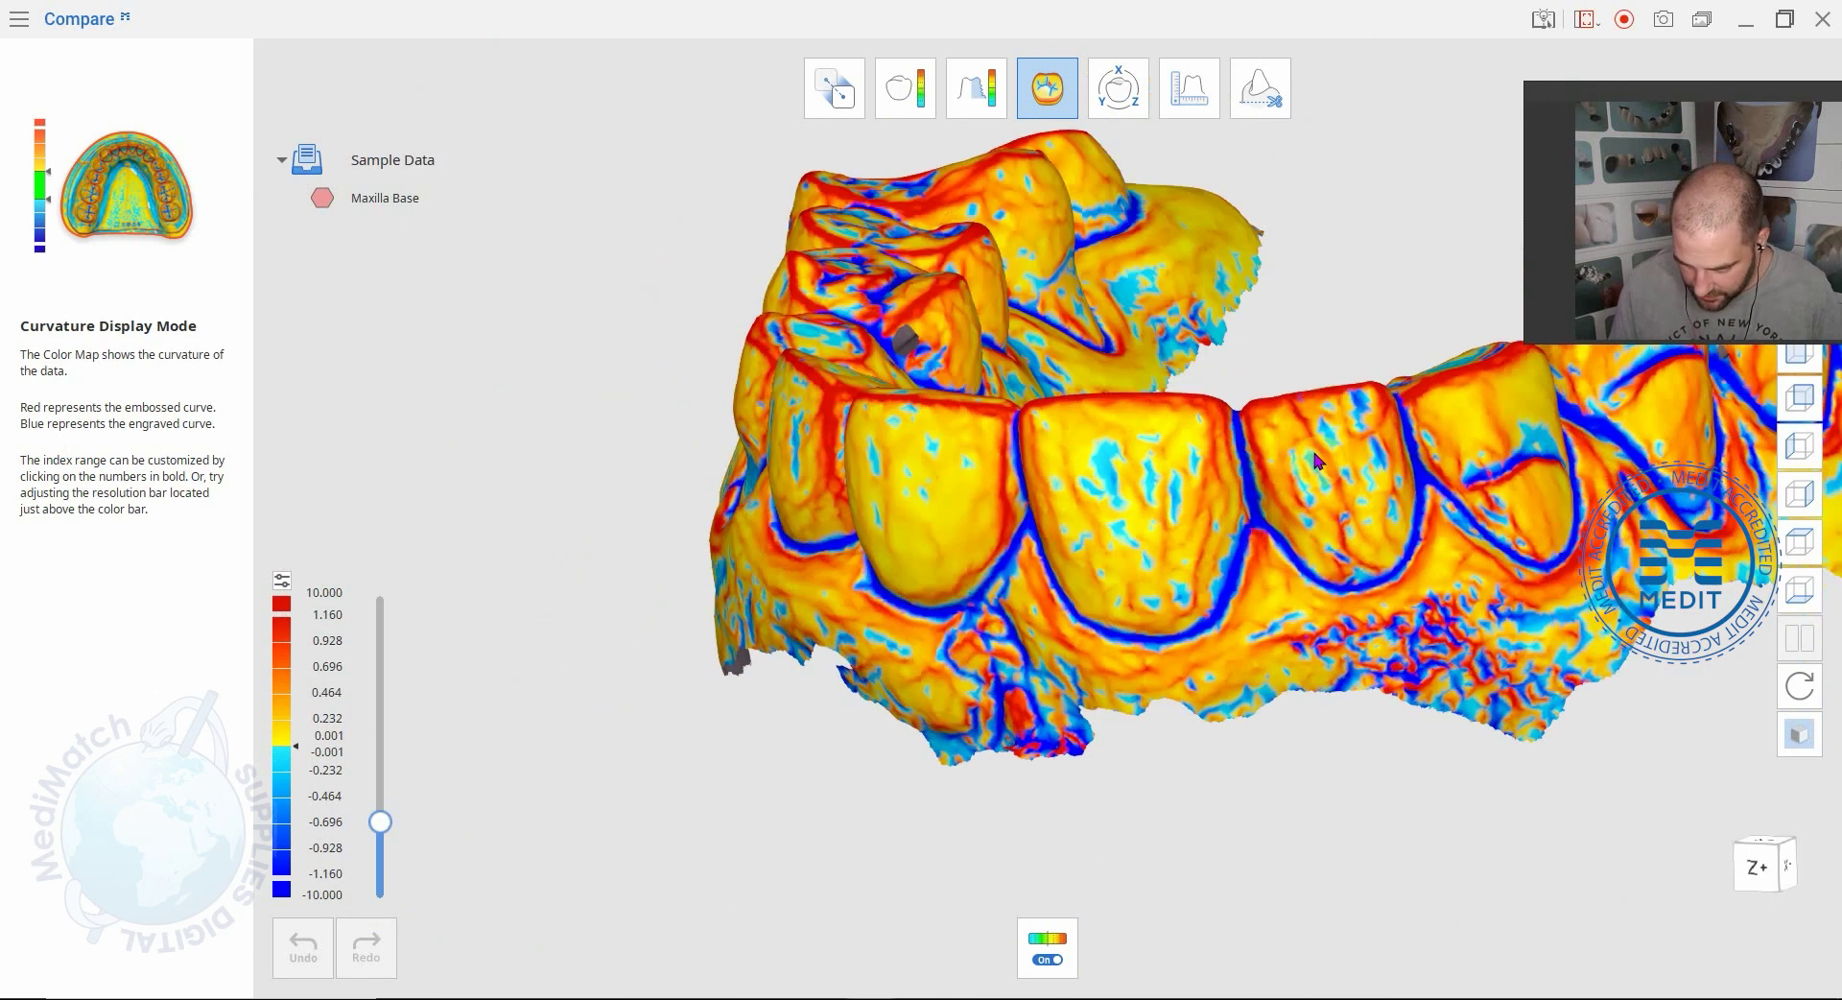
{"action": "right_click_drag", "start_coordinate": [1127, 531], "coordinate": [1003, 465]}
{"action": "right_click_drag", "start_coordinate": [883, 477], "coordinate": [722, 492]}
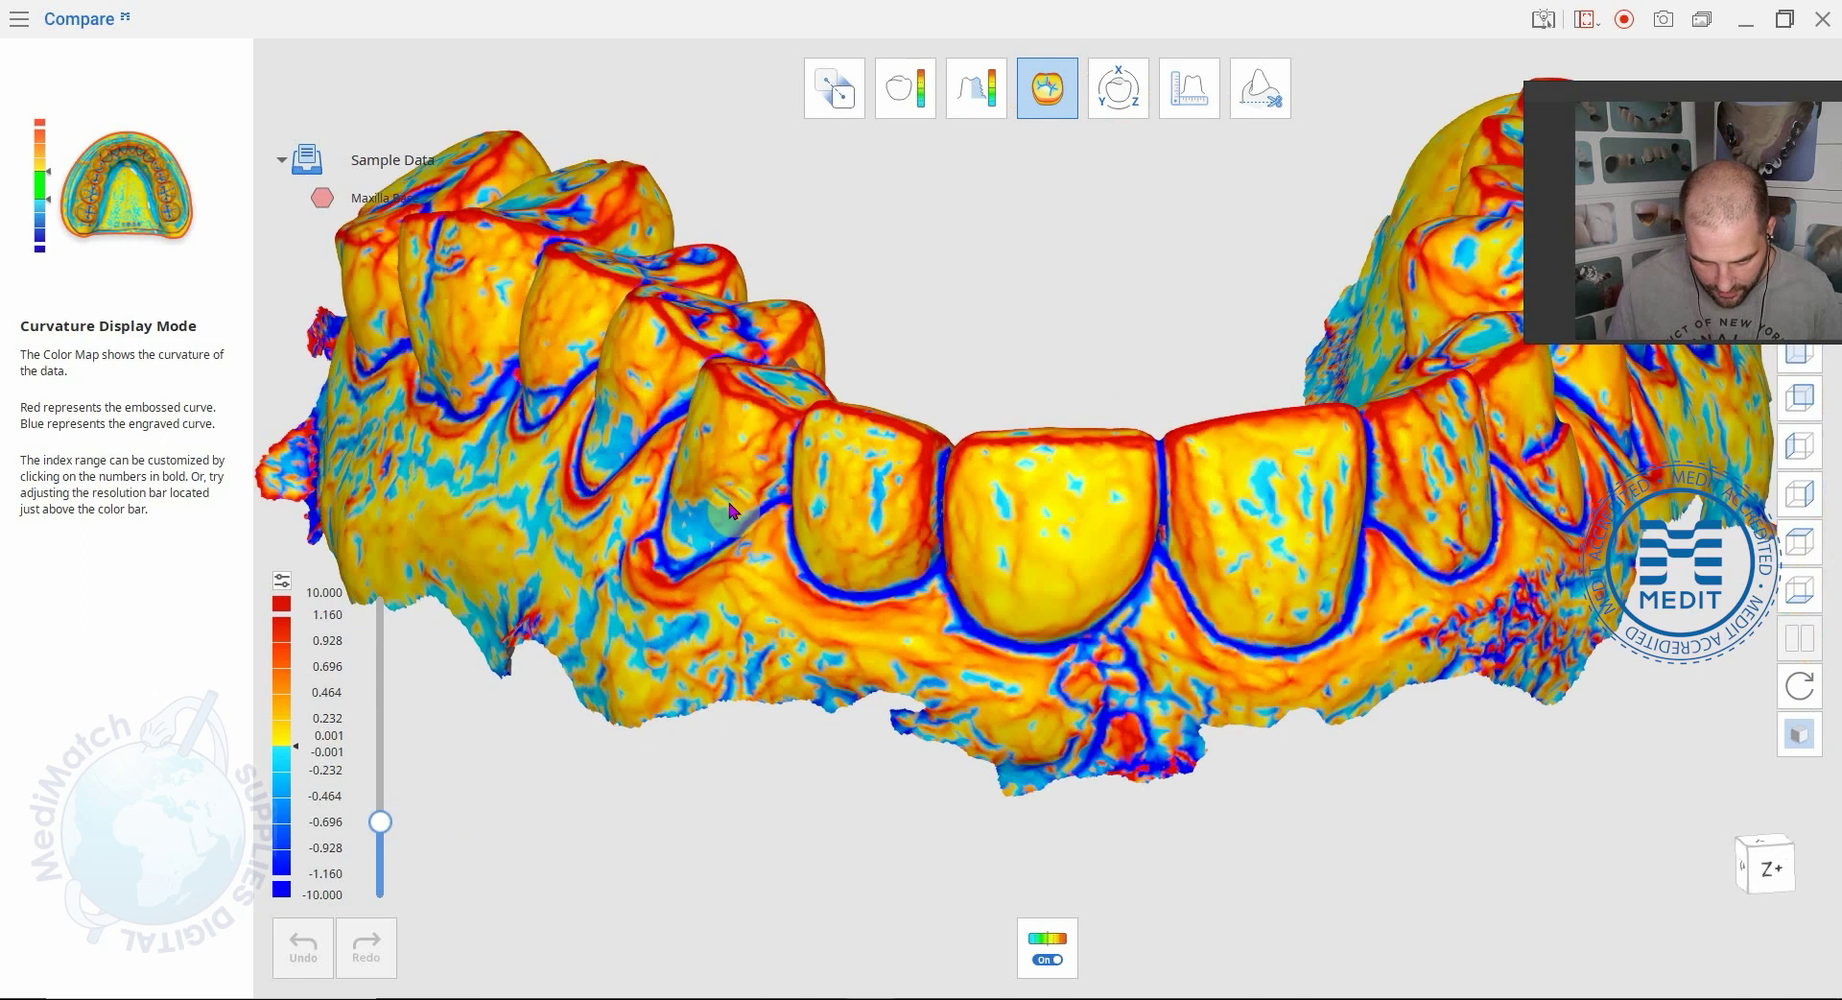
{"action": "scroll", "coordinate": [923, 302], "scroll_direction": "down", "scroll_amount": 5}
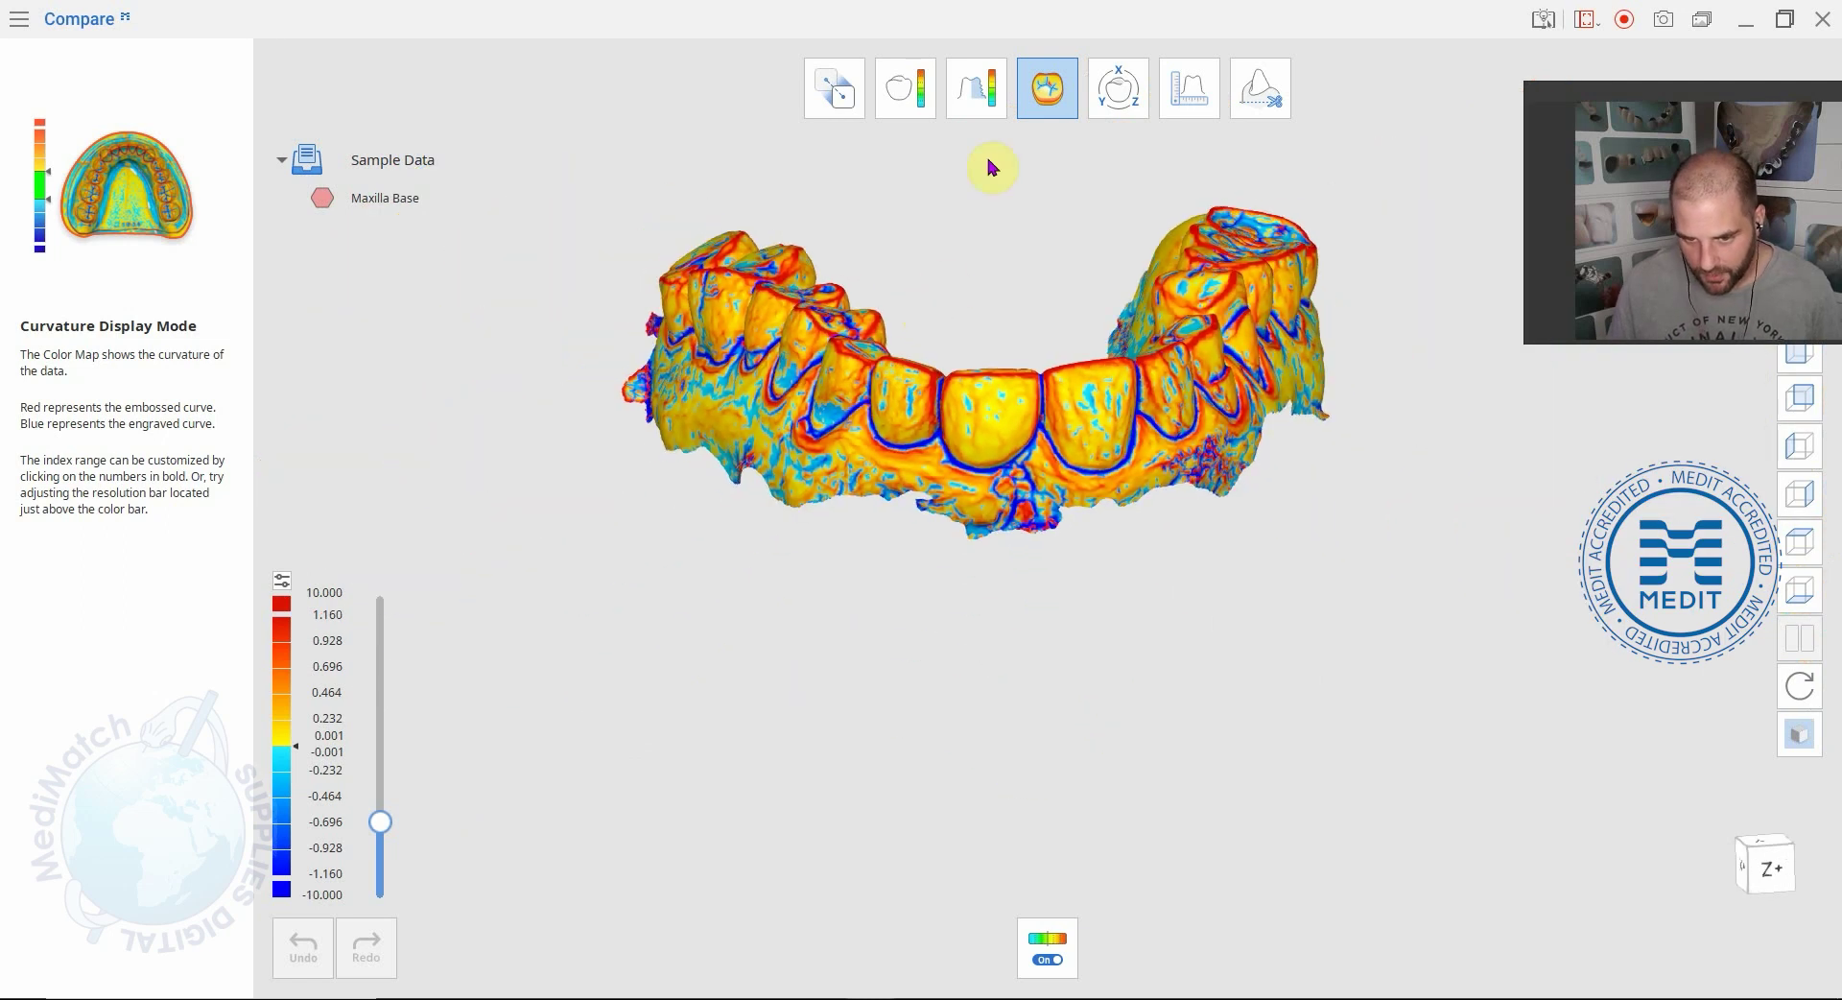
Leave the transformation data selection without choosing any scan and switch to Measurement Mode
{"action": "left_click", "coordinate": [1119, 103]}
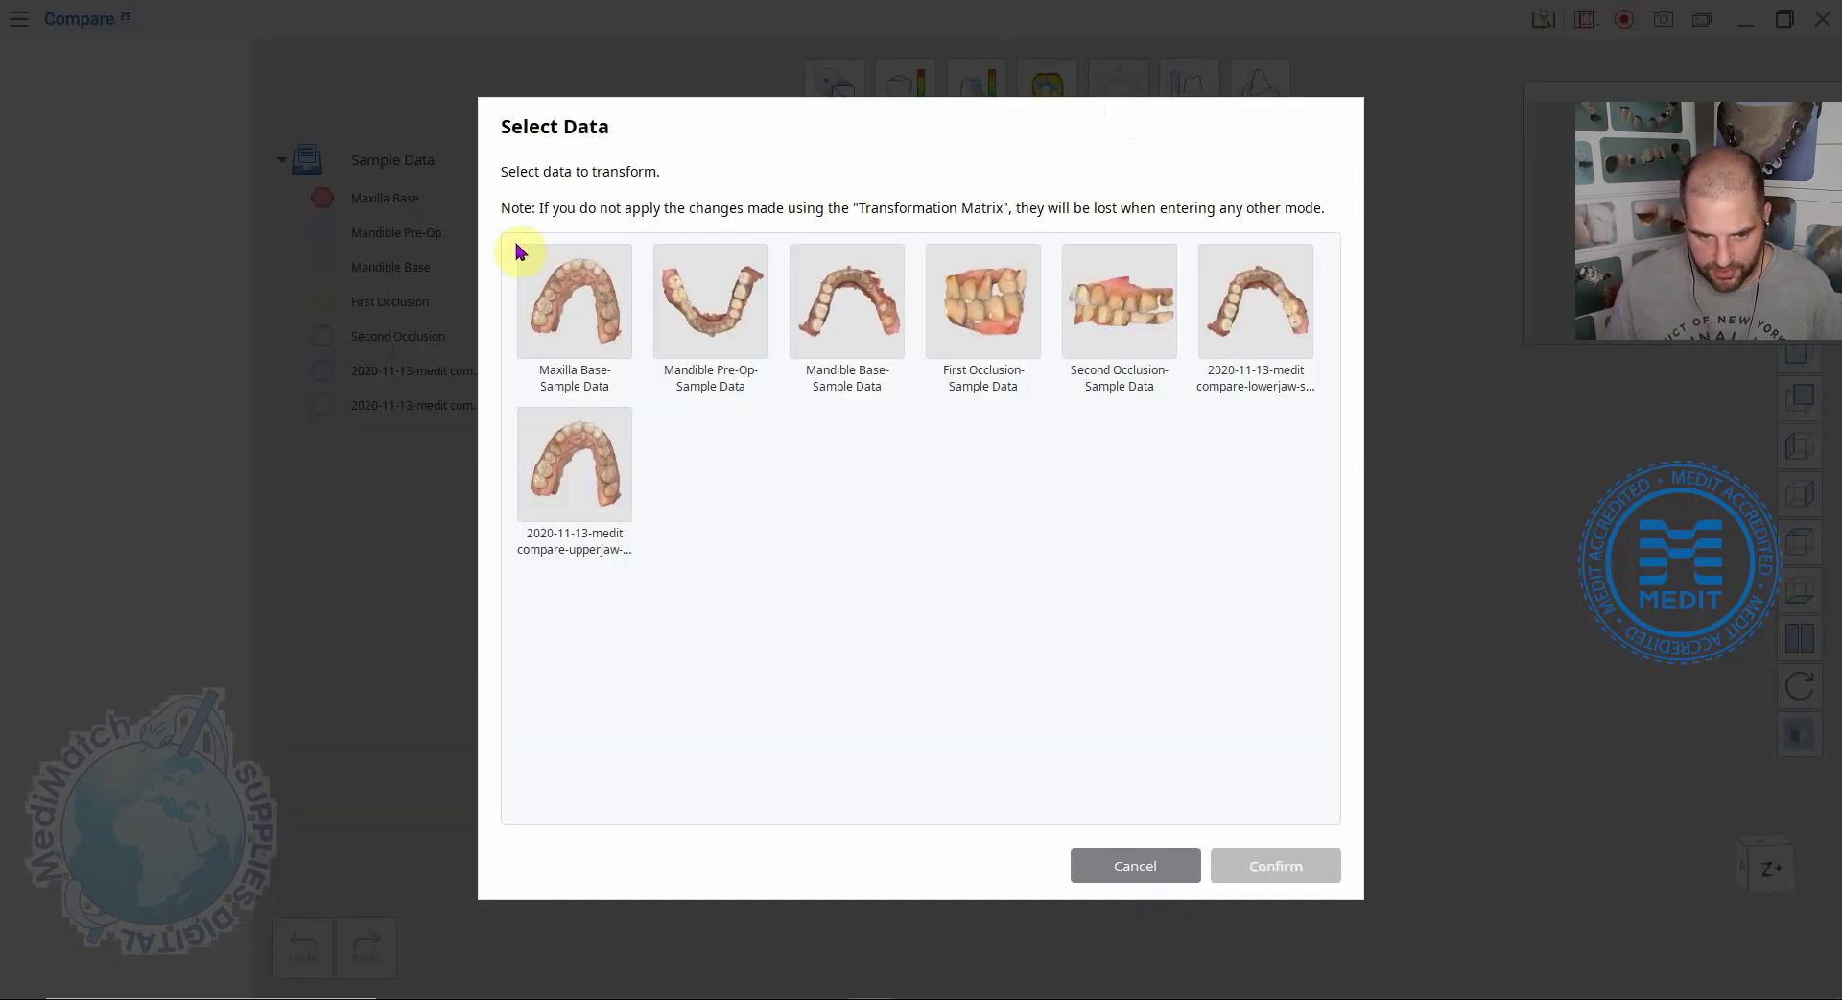
{"action": "left_click", "coordinate": [833, 89]}
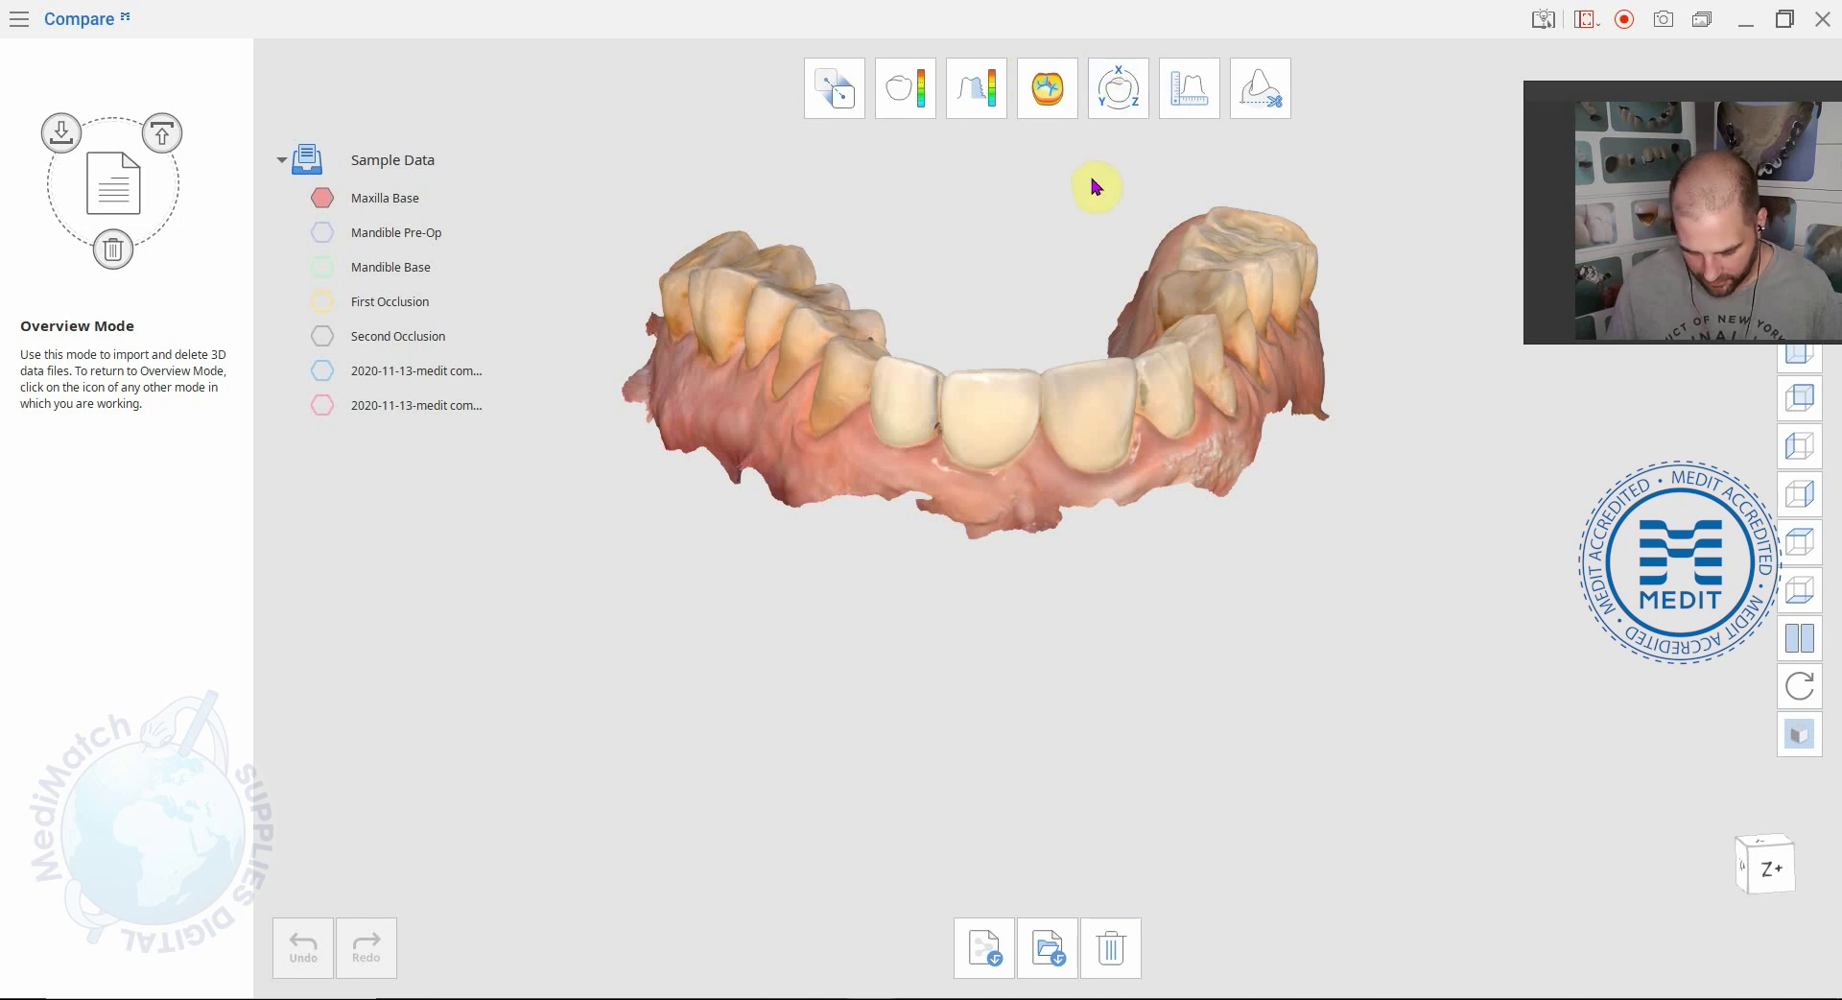
{"action": "left_click", "coordinate": [1191, 99]}
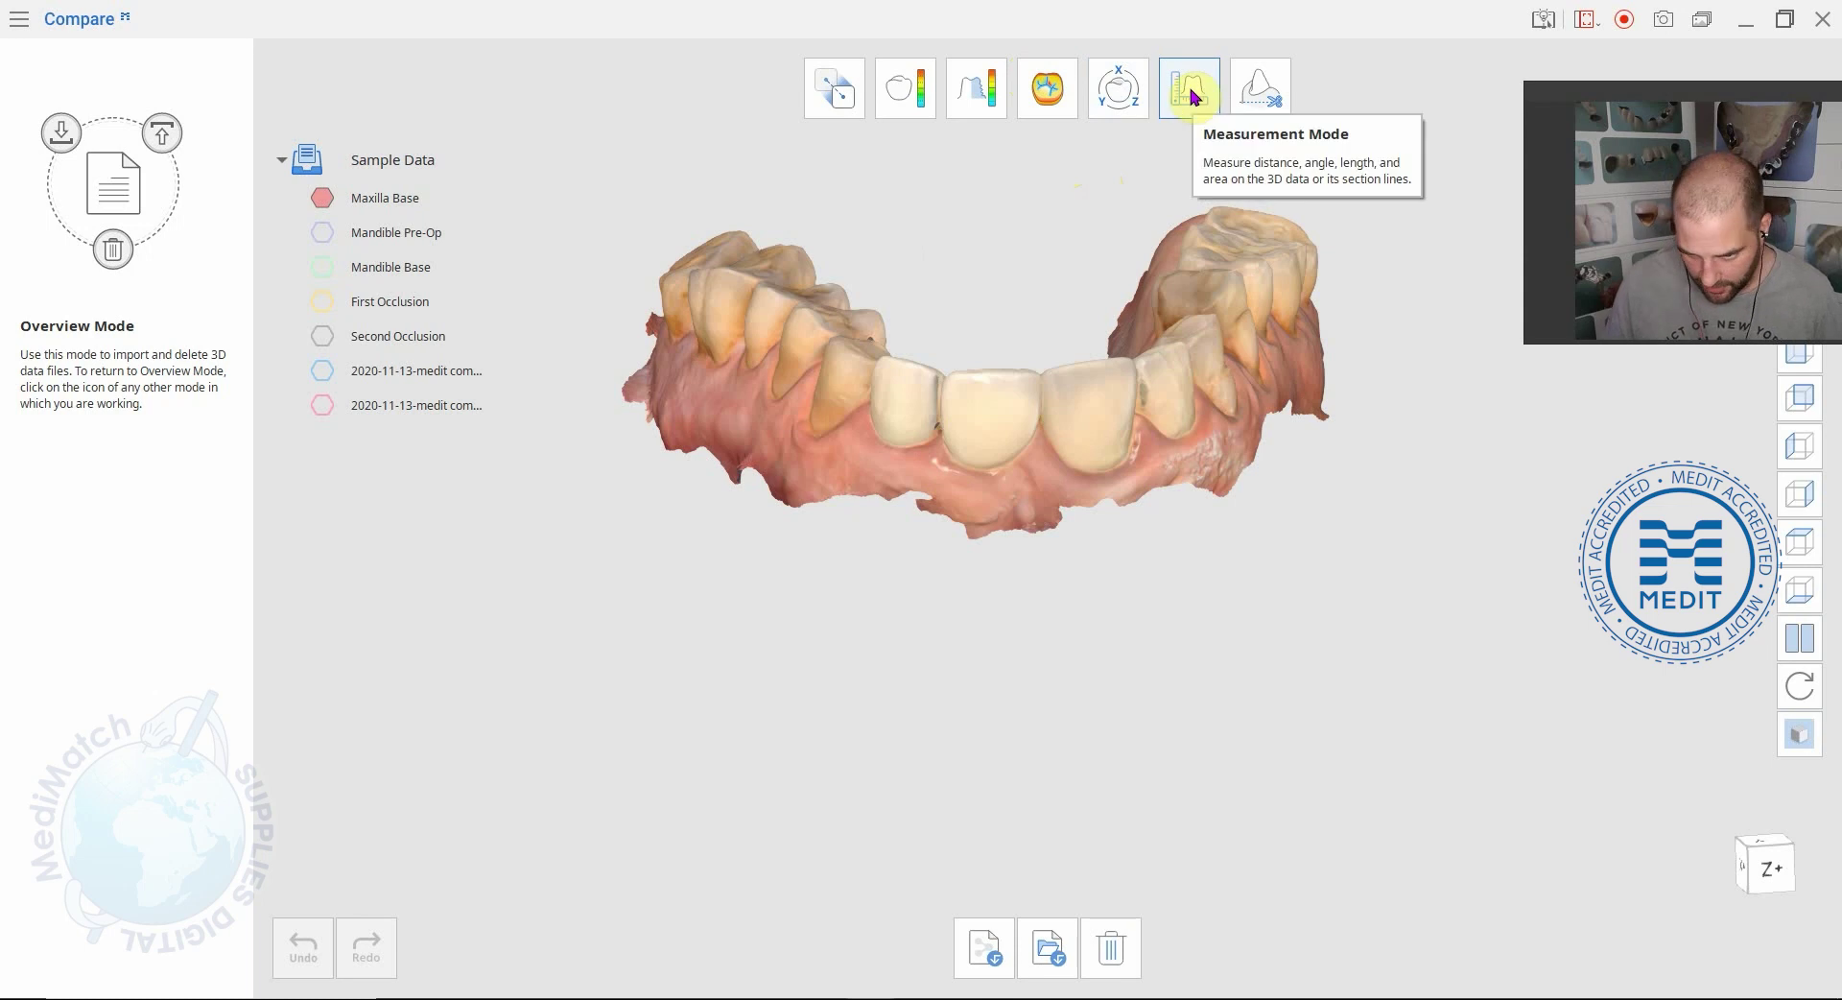
{"action": "left_click", "coordinate": [1191, 93]}
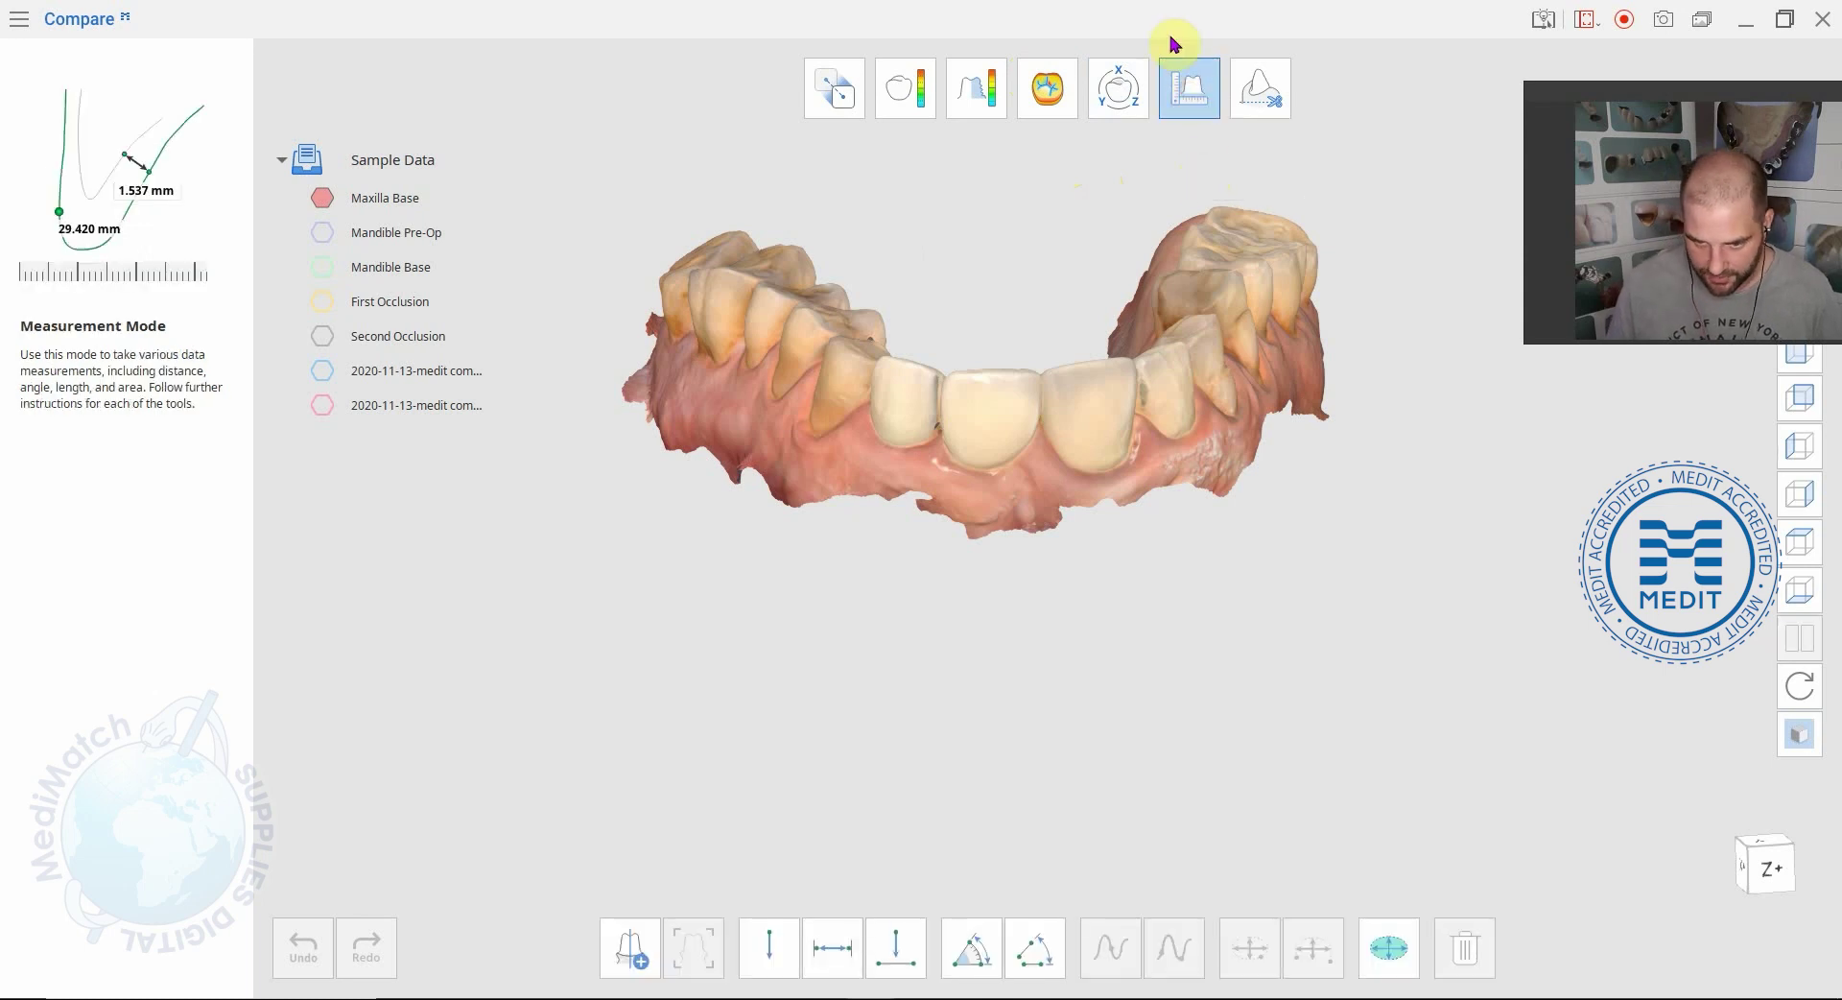
Show only the 2020-11-13 lowerjaw-situ and upperjaw scans, hiding Maxilla Base, Mandible Pre-Op and Mandible Base
{"action": "left_click", "coordinate": [319, 273]}
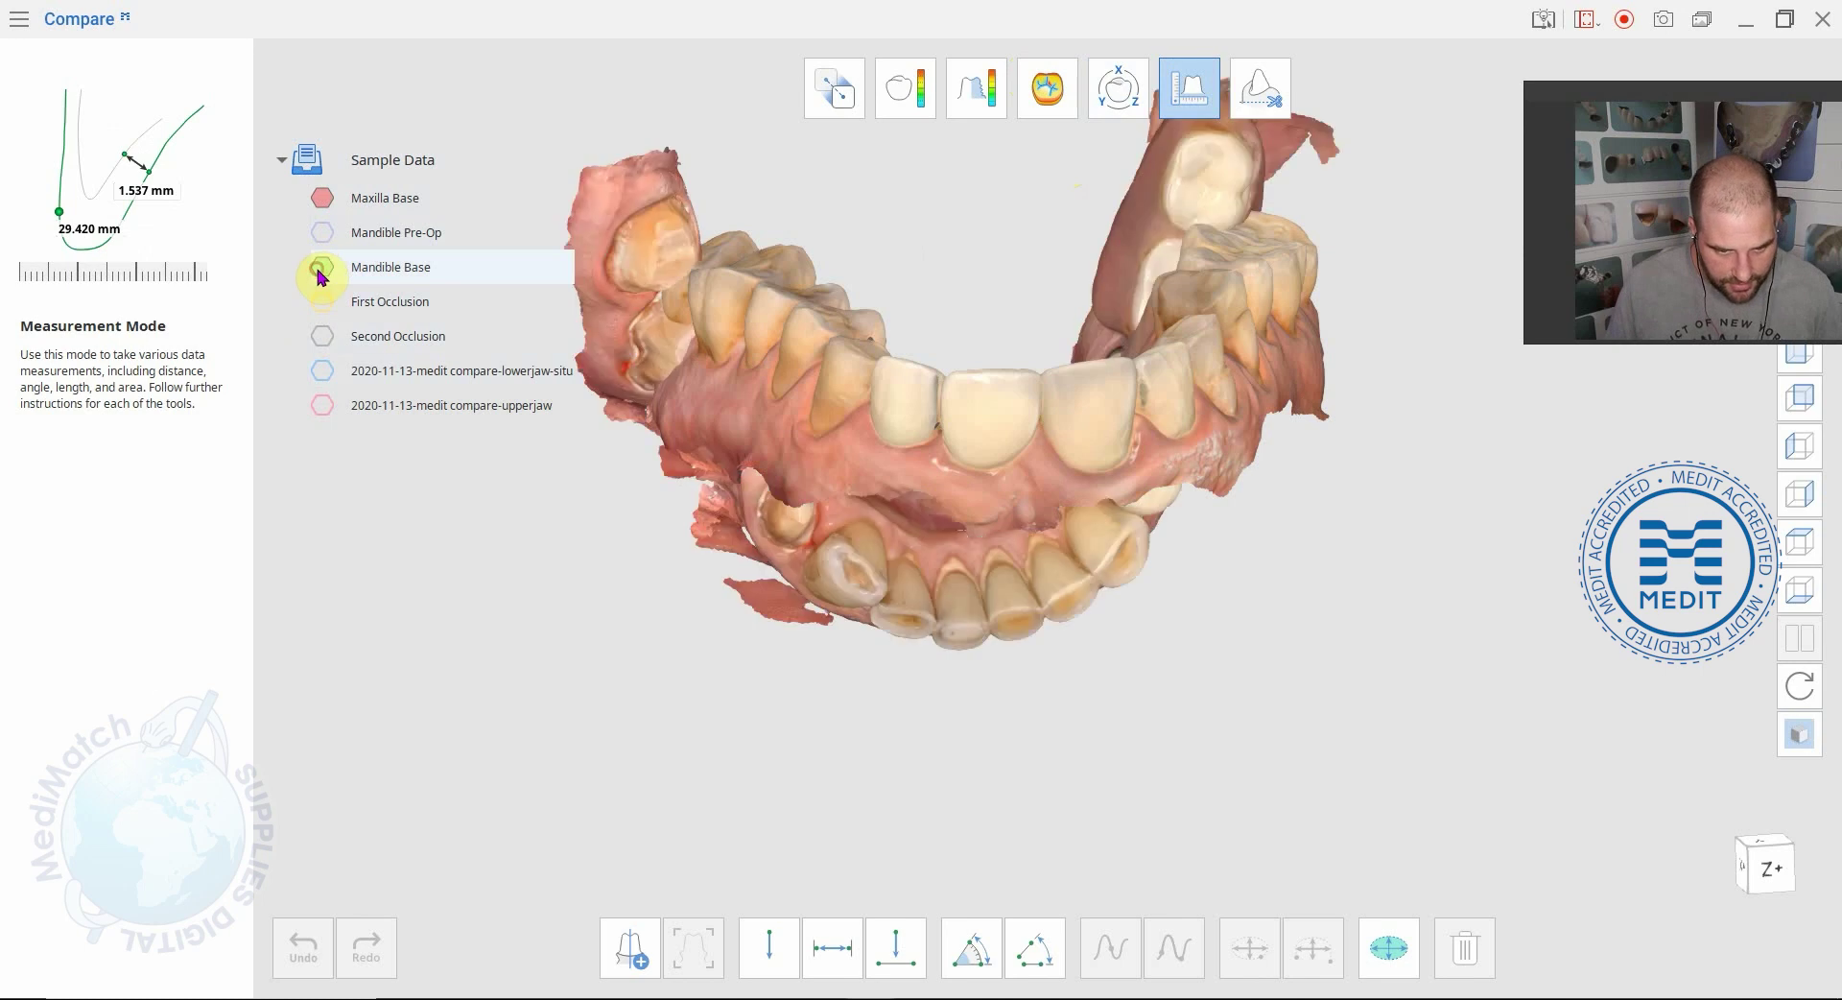
{"action": "right_click_drag", "start_coordinate": [921, 501], "coordinate": [834, 403]}
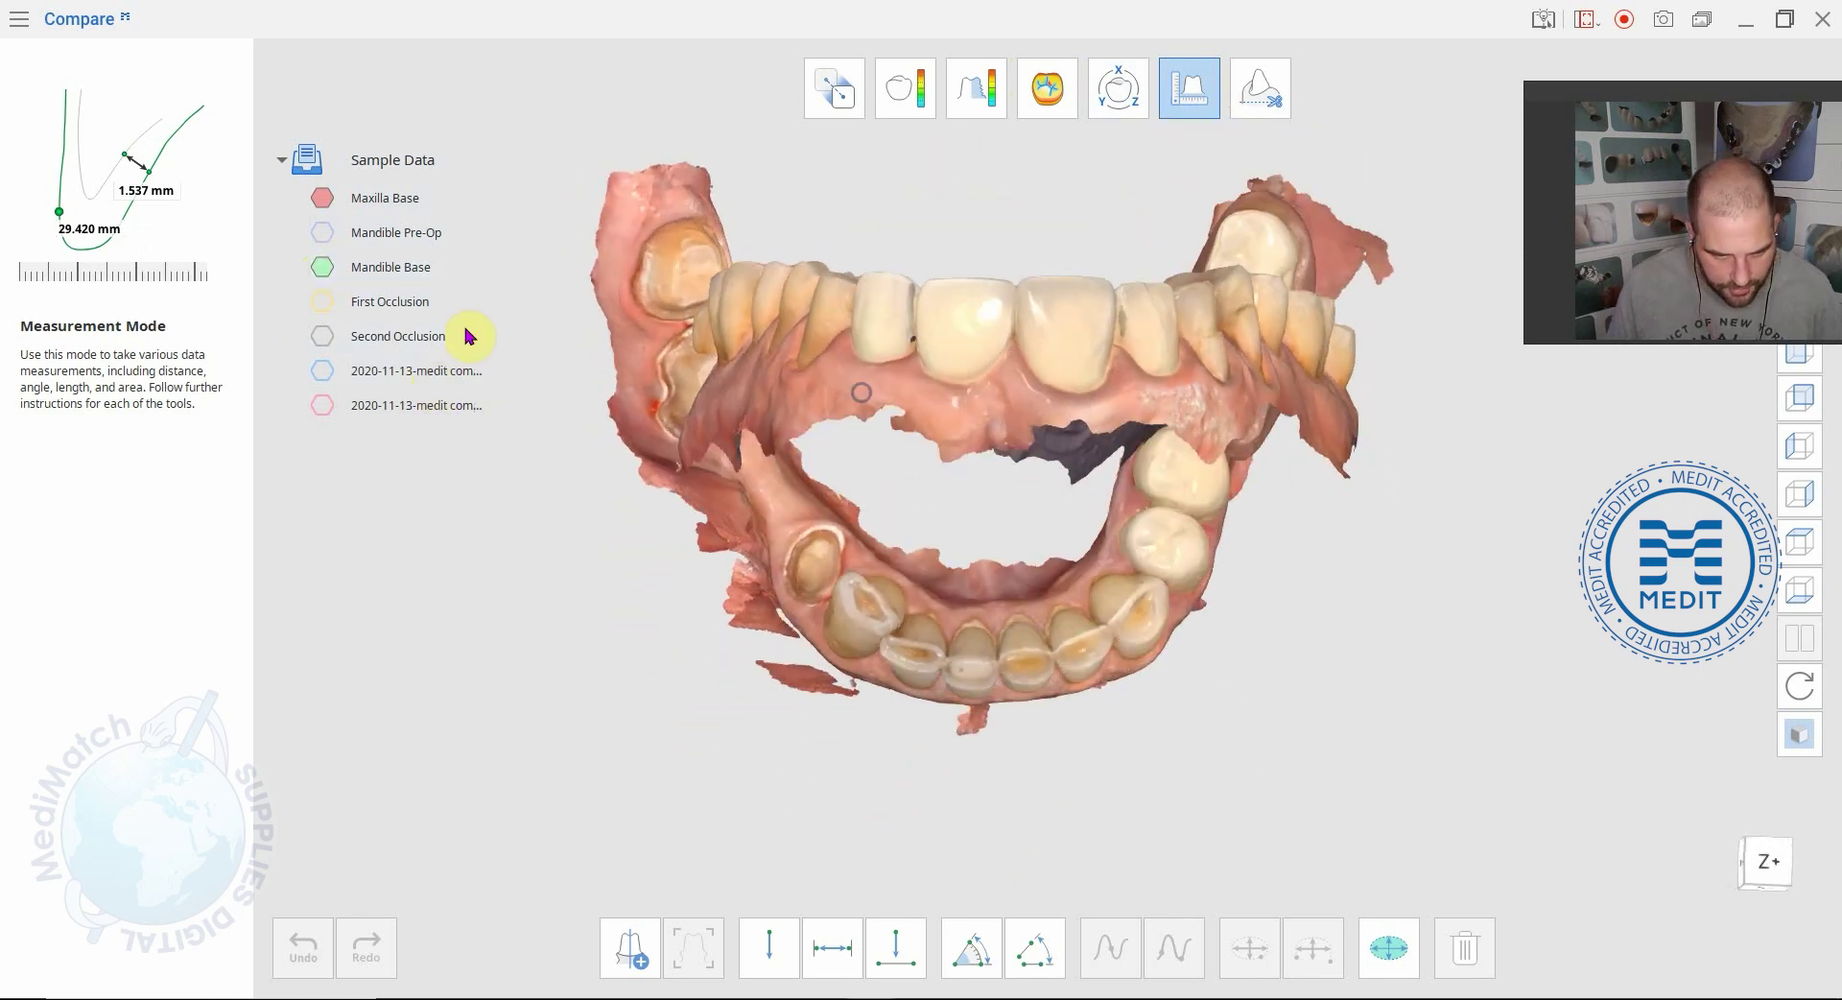
{"action": "left_click", "coordinate": [323, 234]}
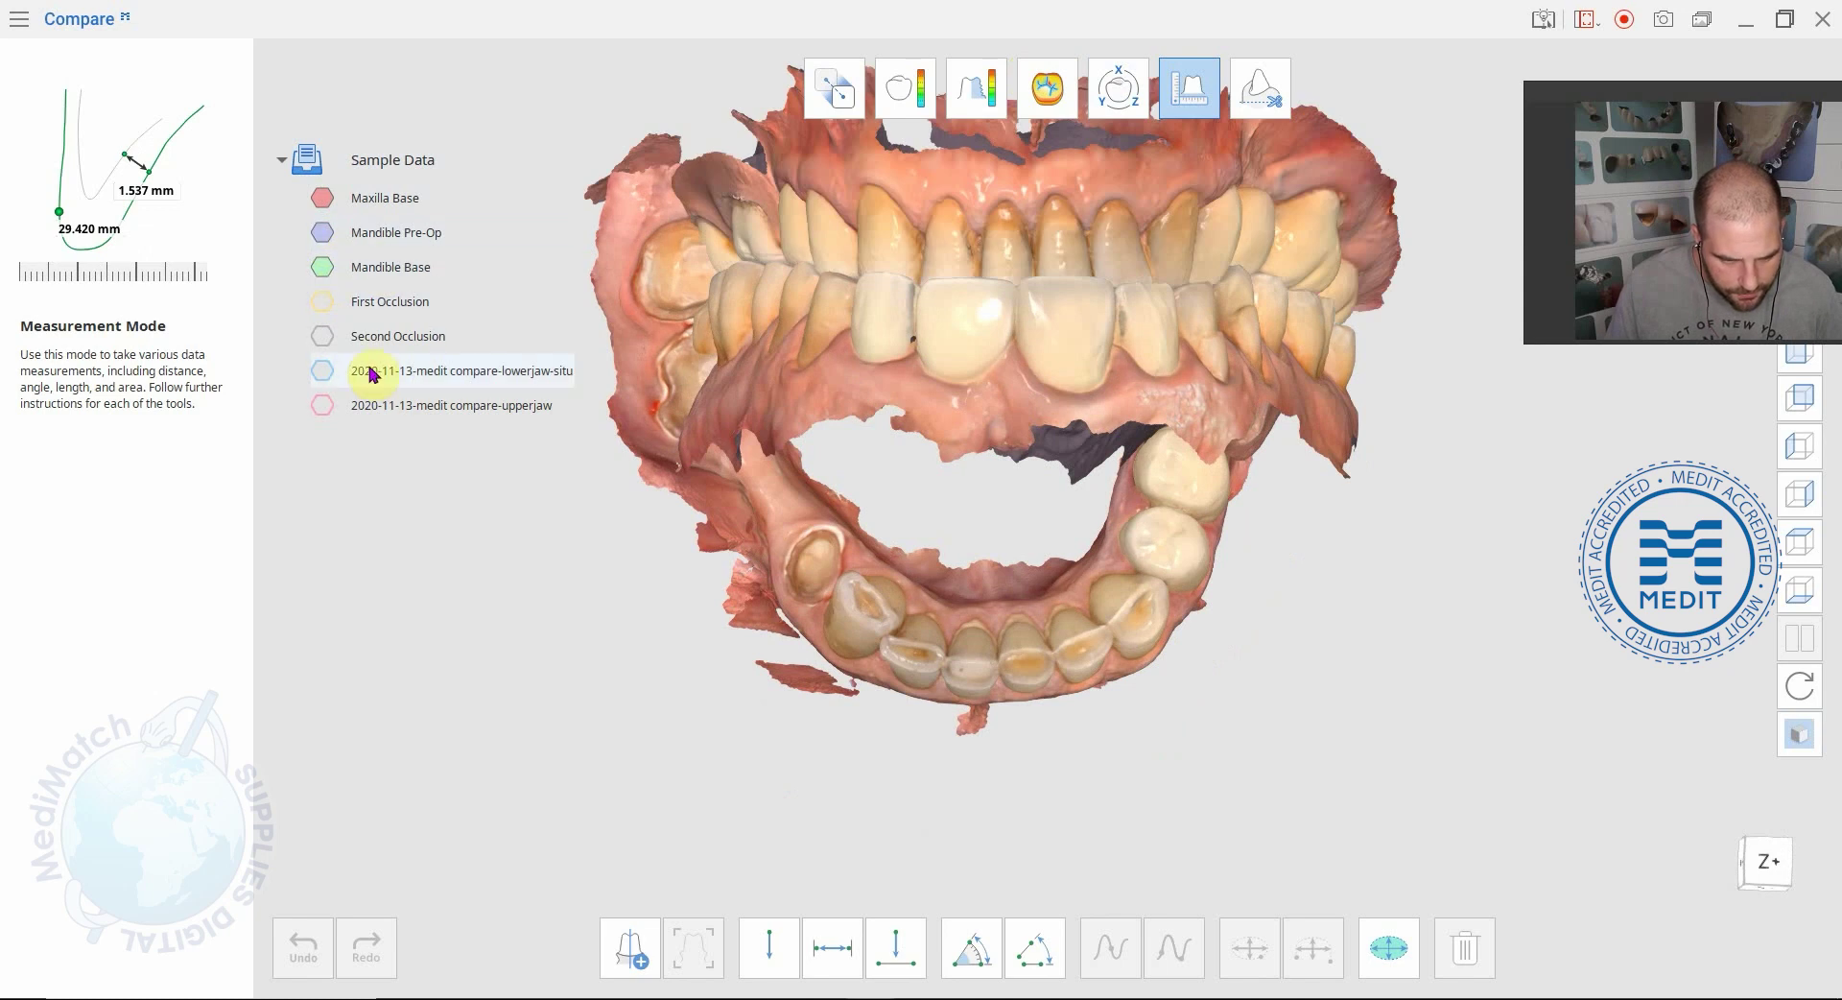
{"action": "left_click", "coordinate": [326, 376]}
{"action": "left_click", "coordinate": [323, 405]}
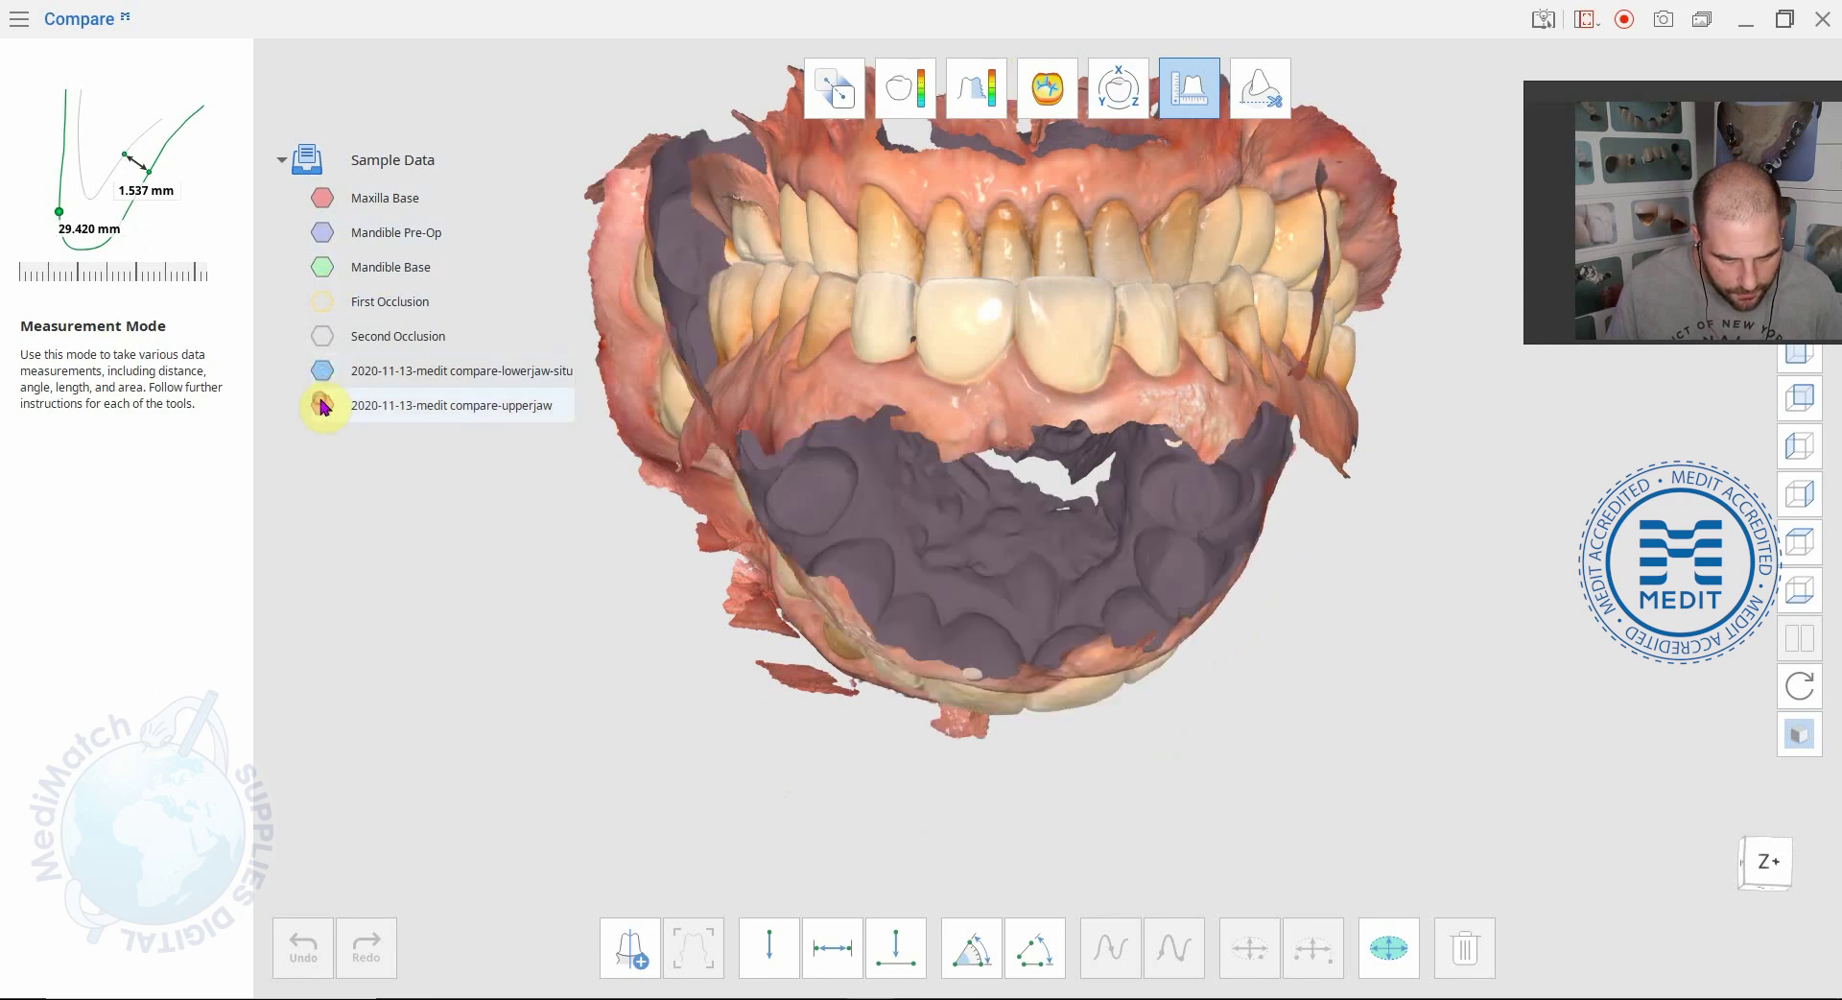
{"action": "left_click", "coordinate": [324, 239]}
{"action": "left_click", "coordinate": [324, 204]}
Turn the two jaw scans upright and examine how they bite together from the front and the side
{"action": "right_click_drag", "start_coordinate": [974, 641], "coordinate": [1192, 711]}
{"action": "middle_click_drag", "start_coordinate": [1061, 743], "coordinate": [1013, 553]}
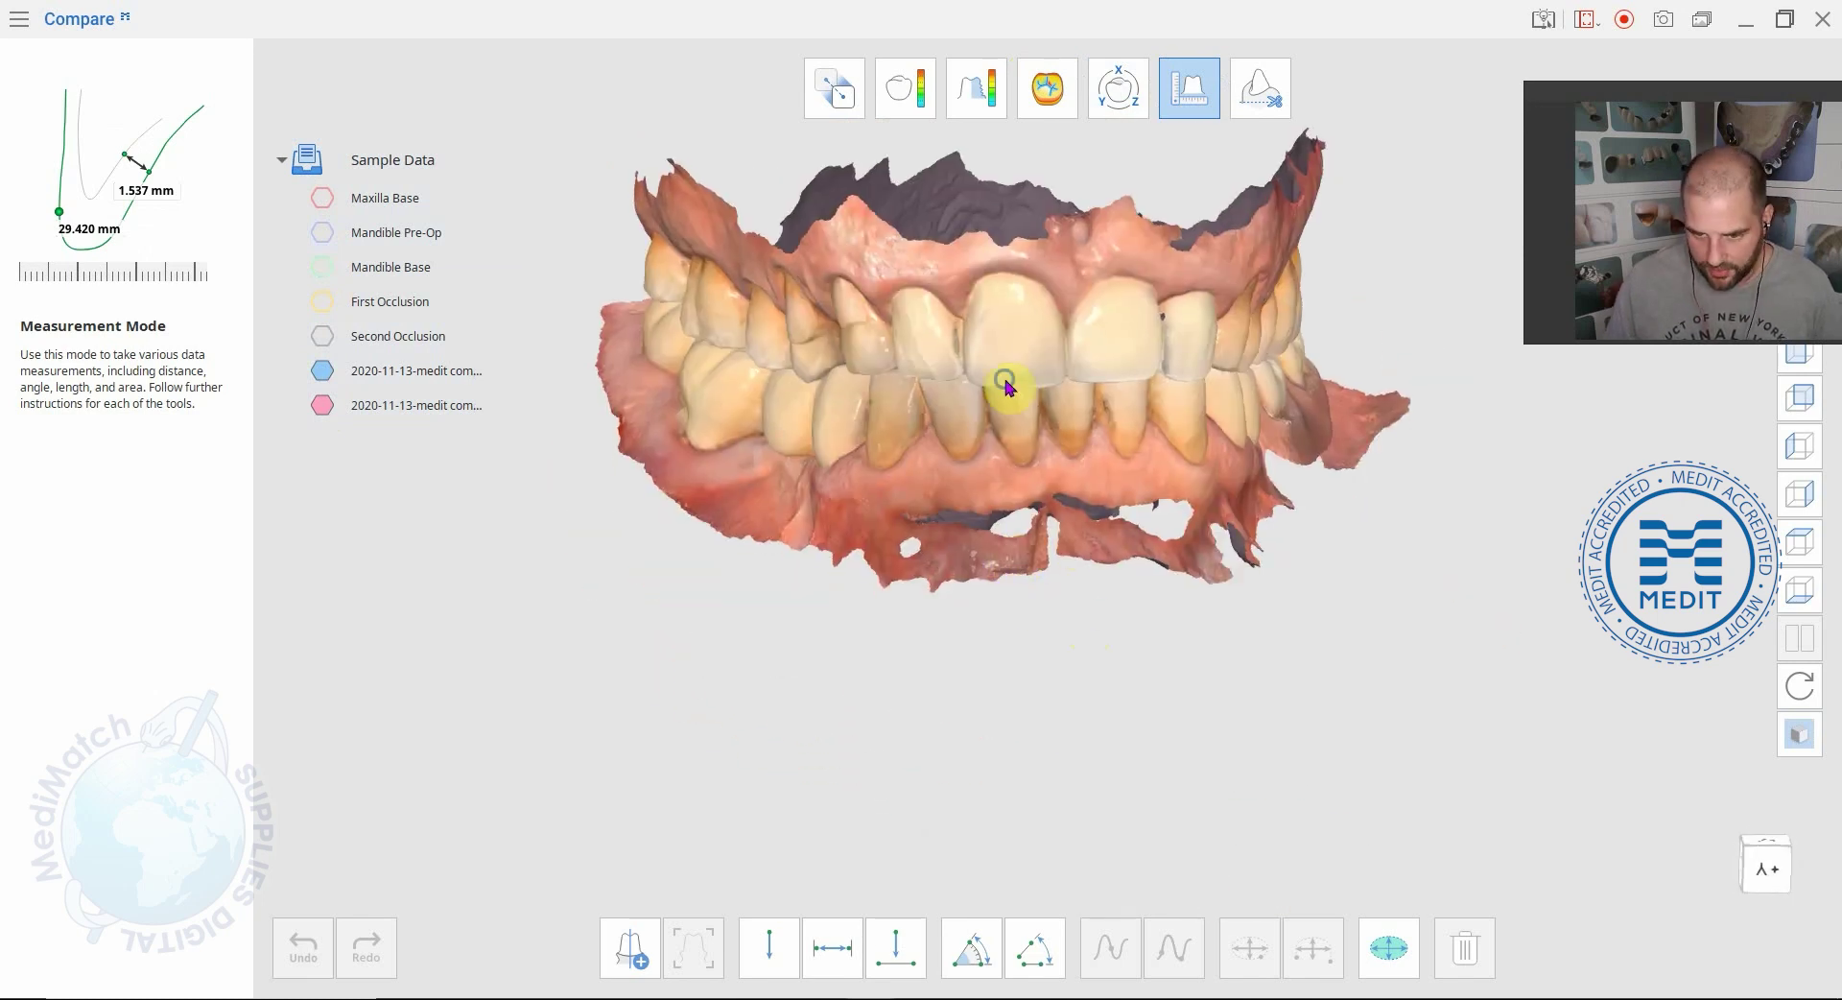
{"action": "middle_click_drag", "start_coordinate": [1007, 470], "coordinate": [1002, 571]}
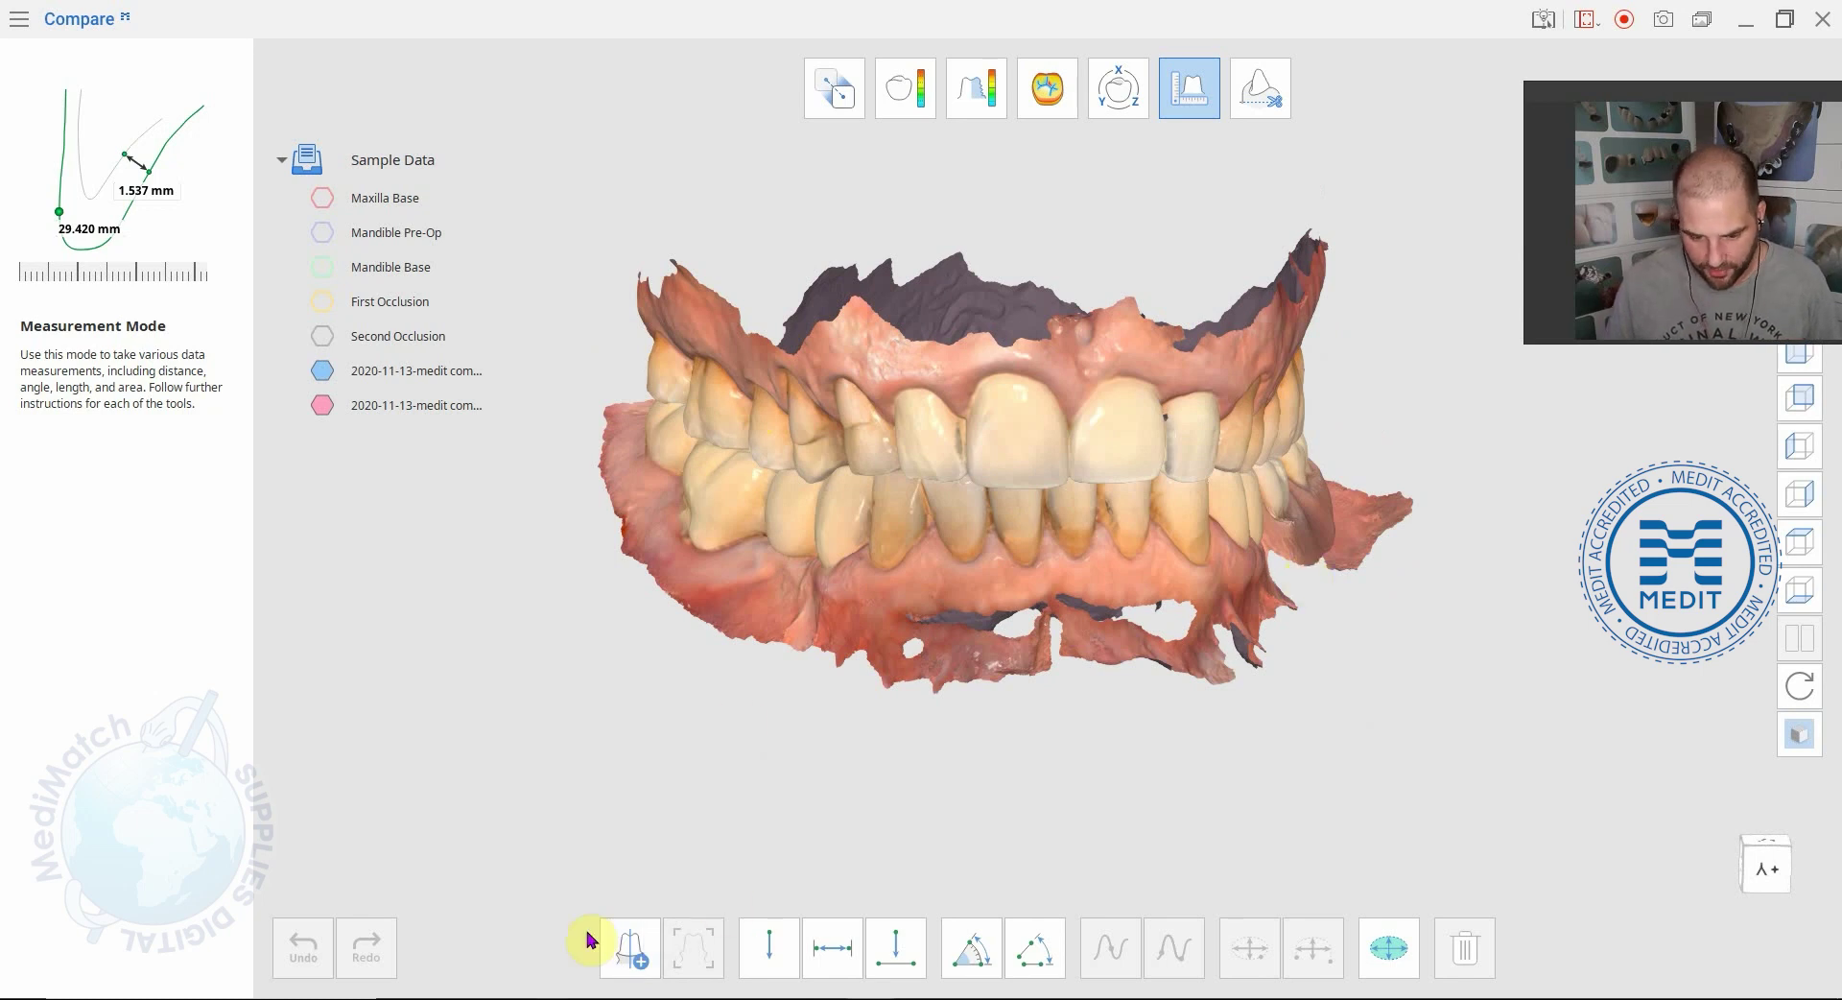
{"action": "right_click_drag", "start_coordinate": [655, 767], "coordinate": [842, 542]}
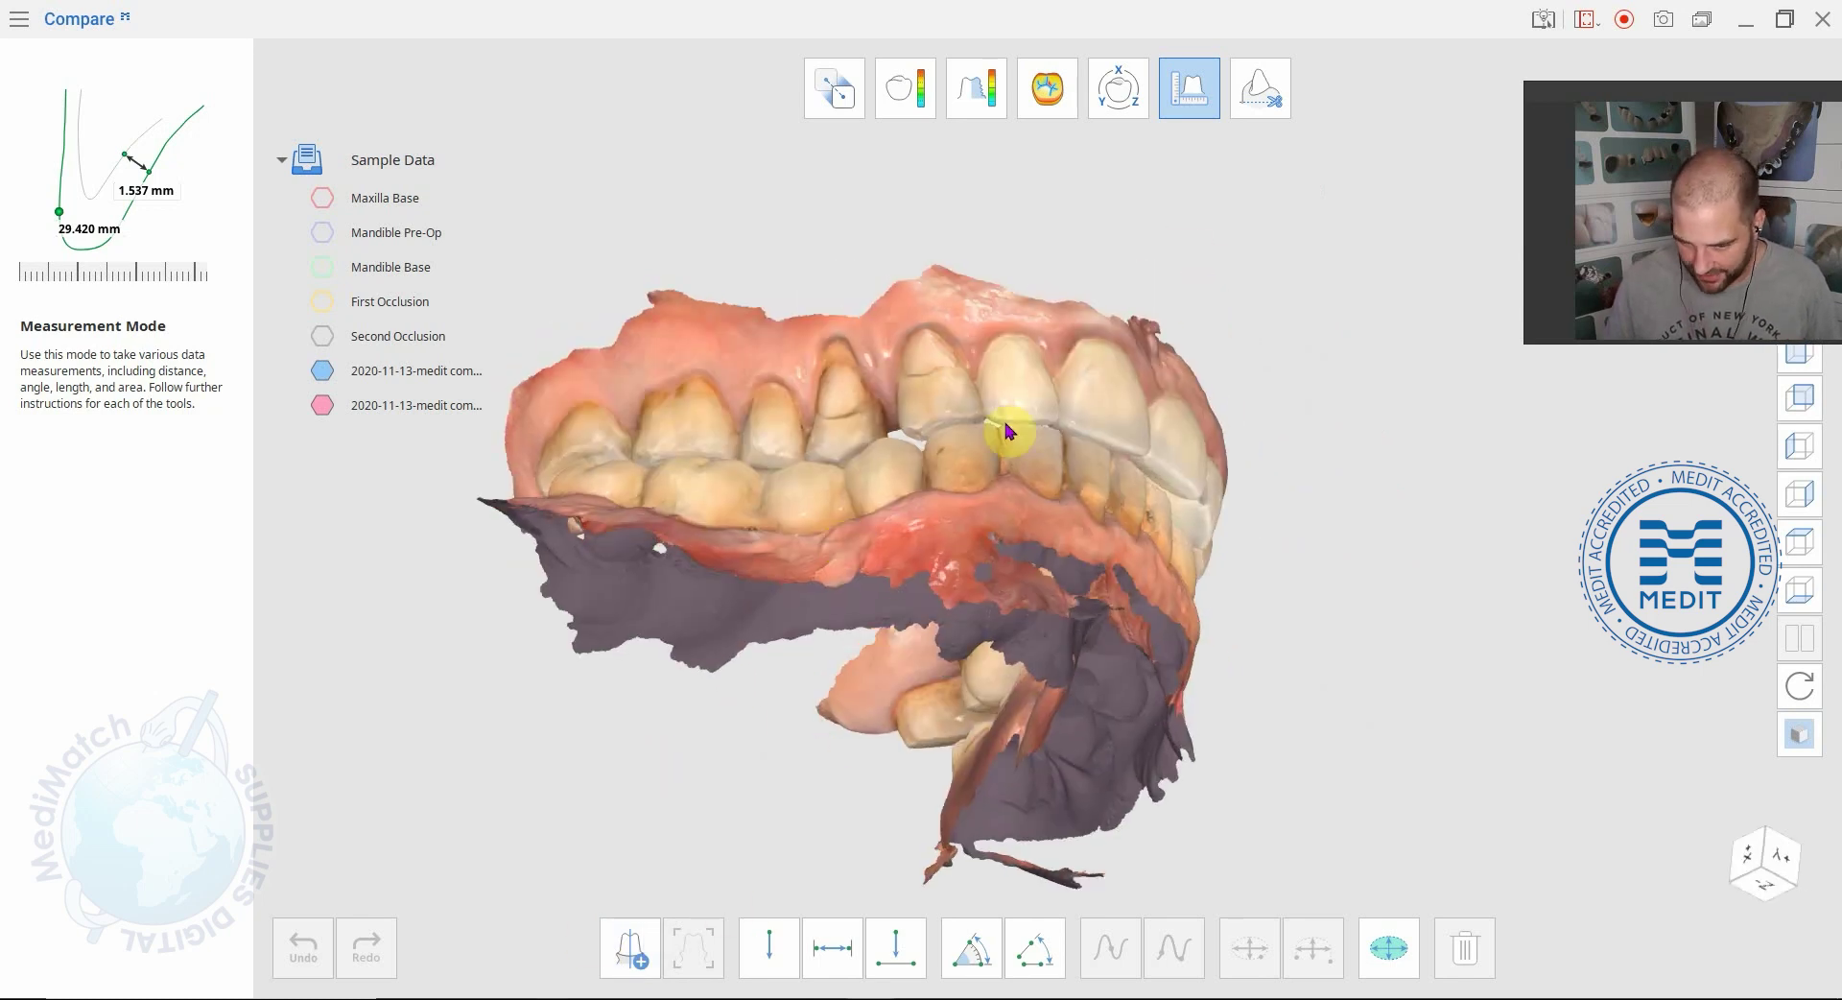
{"action": "right_click_drag", "start_coordinate": [1125, 403], "coordinate": [808, 448]}
{"action": "right_click_drag", "start_coordinate": [712, 501], "coordinate": [765, 411]}
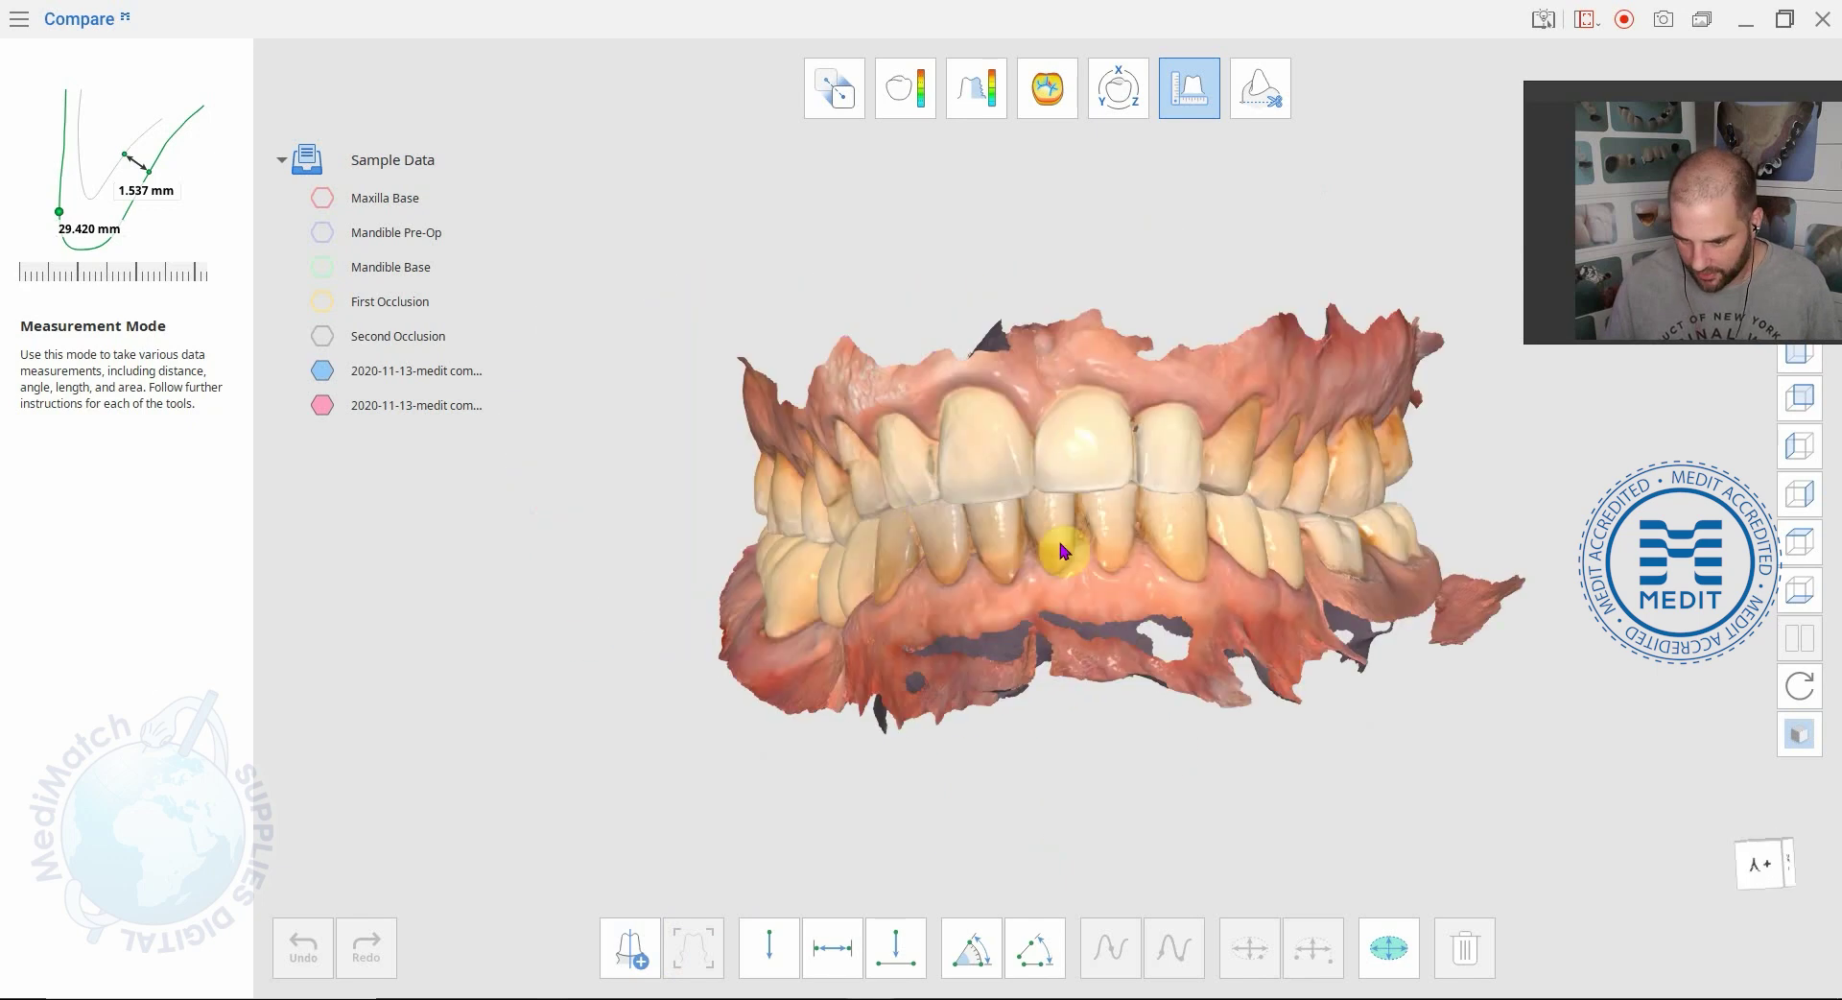
{"action": "right_click_drag", "start_coordinate": [1373, 292], "coordinate": [720, 826]}
Create two vertical section lines through both jaw scans, one across the front teeth and one across the molars
{"action": "left_click", "coordinate": [629, 948]}
{"action": "right_click_drag", "start_coordinate": [1174, 476], "coordinate": [975, 621]}
{"action": "left_click_drag", "start_coordinate": [983, 316], "coordinate": [1007, 781]}
{"action": "right_click_drag", "start_coordinate": [1097, 525], "coordinate": [741, 390]}
{"action": "left_click_drag", "start_coordinate": [741, 390], "coordinate": [764, 790]}
{"action": "mouse_move", "coordinate": [764, 789]}
{"action": "right_mouse_down"}
{"action": "mouse_move", "coordinate": [691, 608]}
{"action": "mouse_move", "coordinate": [782, 509]}
{"action": "mouse_move", "coordinate": [788, 535]}
{"action": "mouse_move", "coordinate": [987, 617]}
{"action": "mouse_move", "coordinate": [676, 948]}
{"action": "right_mouse_up"}
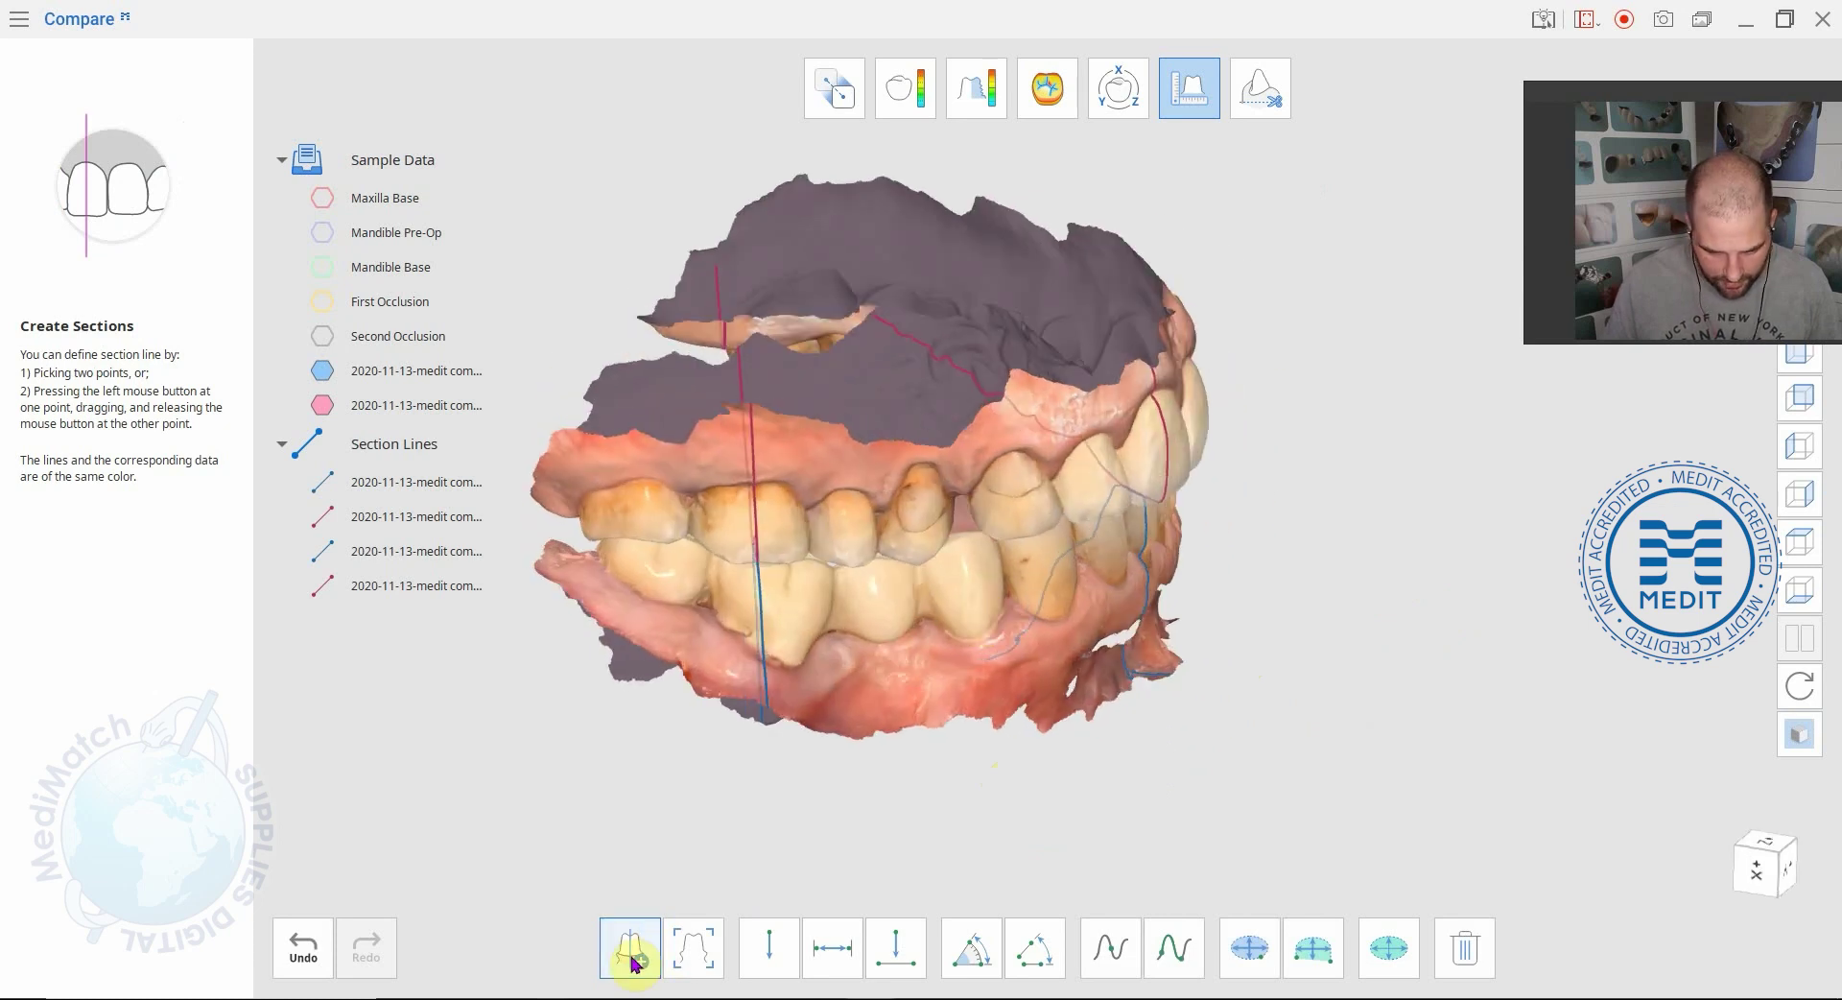
Hide the upperjaw and lowerjaw-situ scans and view the remaining section lines from another side
{"action": "left_click", "coordinate": [324, 404]}
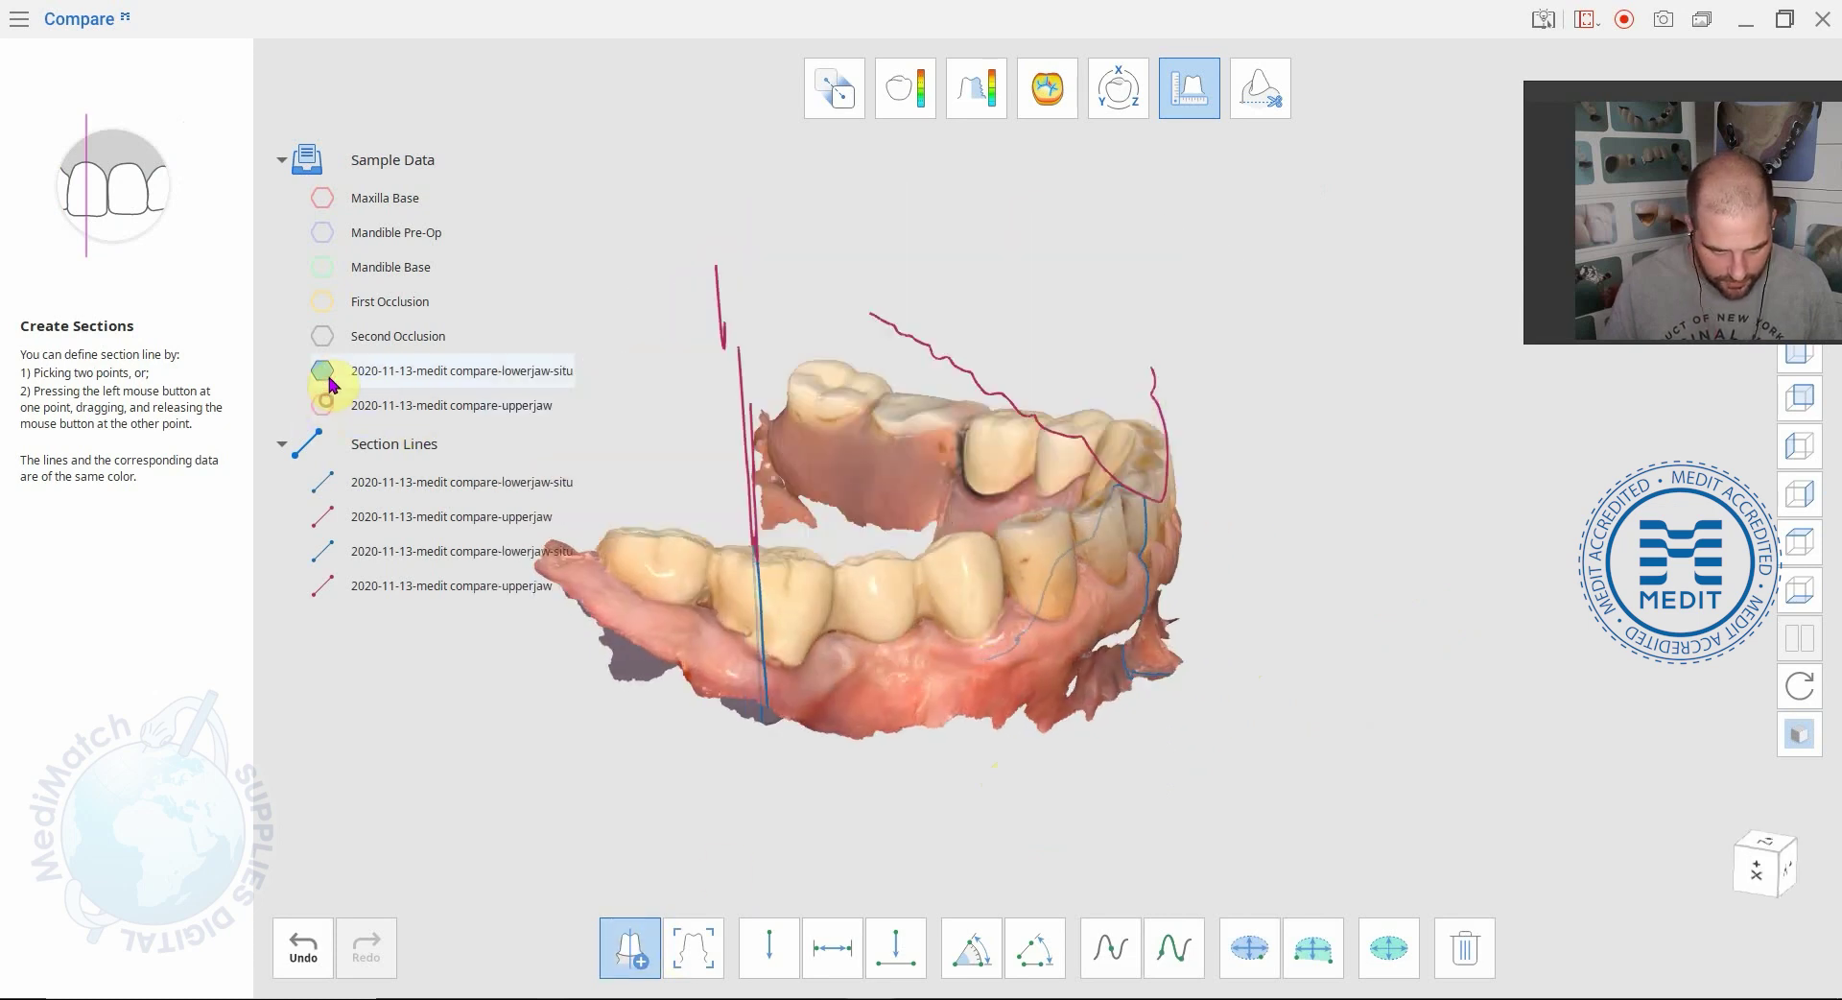
{"action": "left_click", "coordinate": [327, 370]}
{"action": "right_click_drag", "start_coordinate": [991, 572], "coordinate": [391, 518]}
{"action": "right_click_drag", "start_coordinate": [1045, 601], "coordinate": [387, 588]}
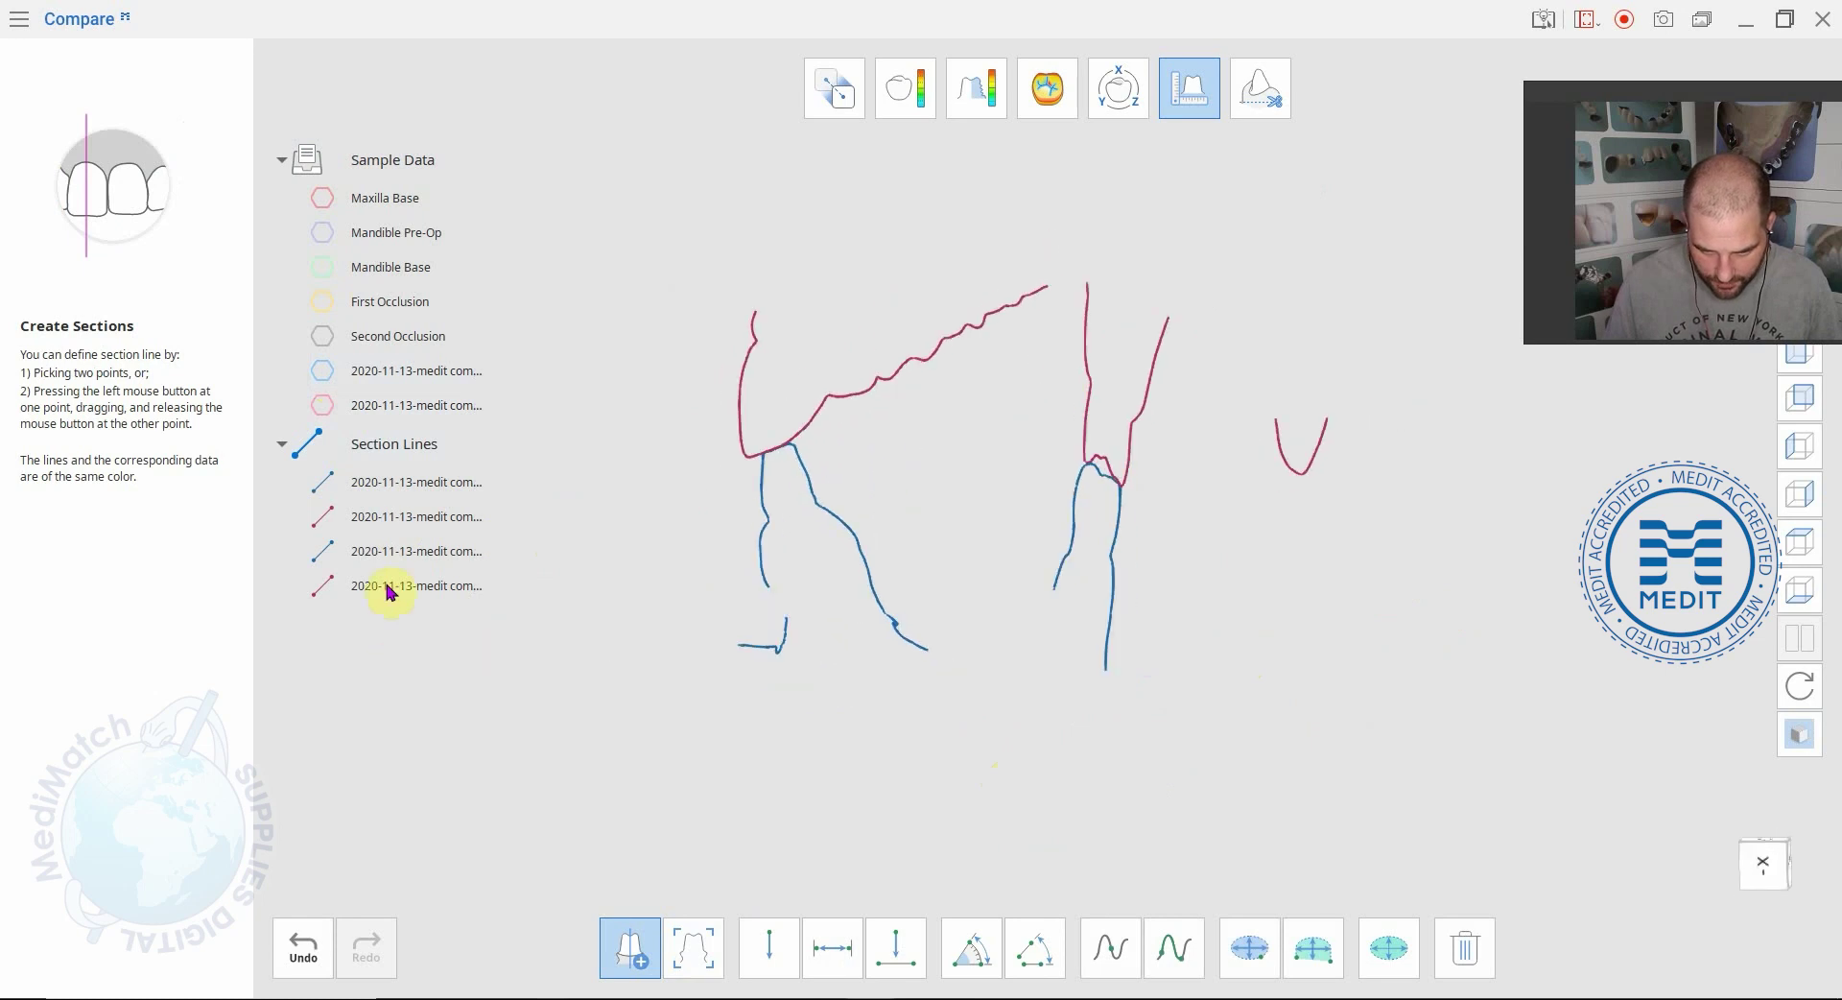
View the section lines perpendicularly, starting from the upper front tooth section
{"action": "left_click", "coordinate": [689, 960]}
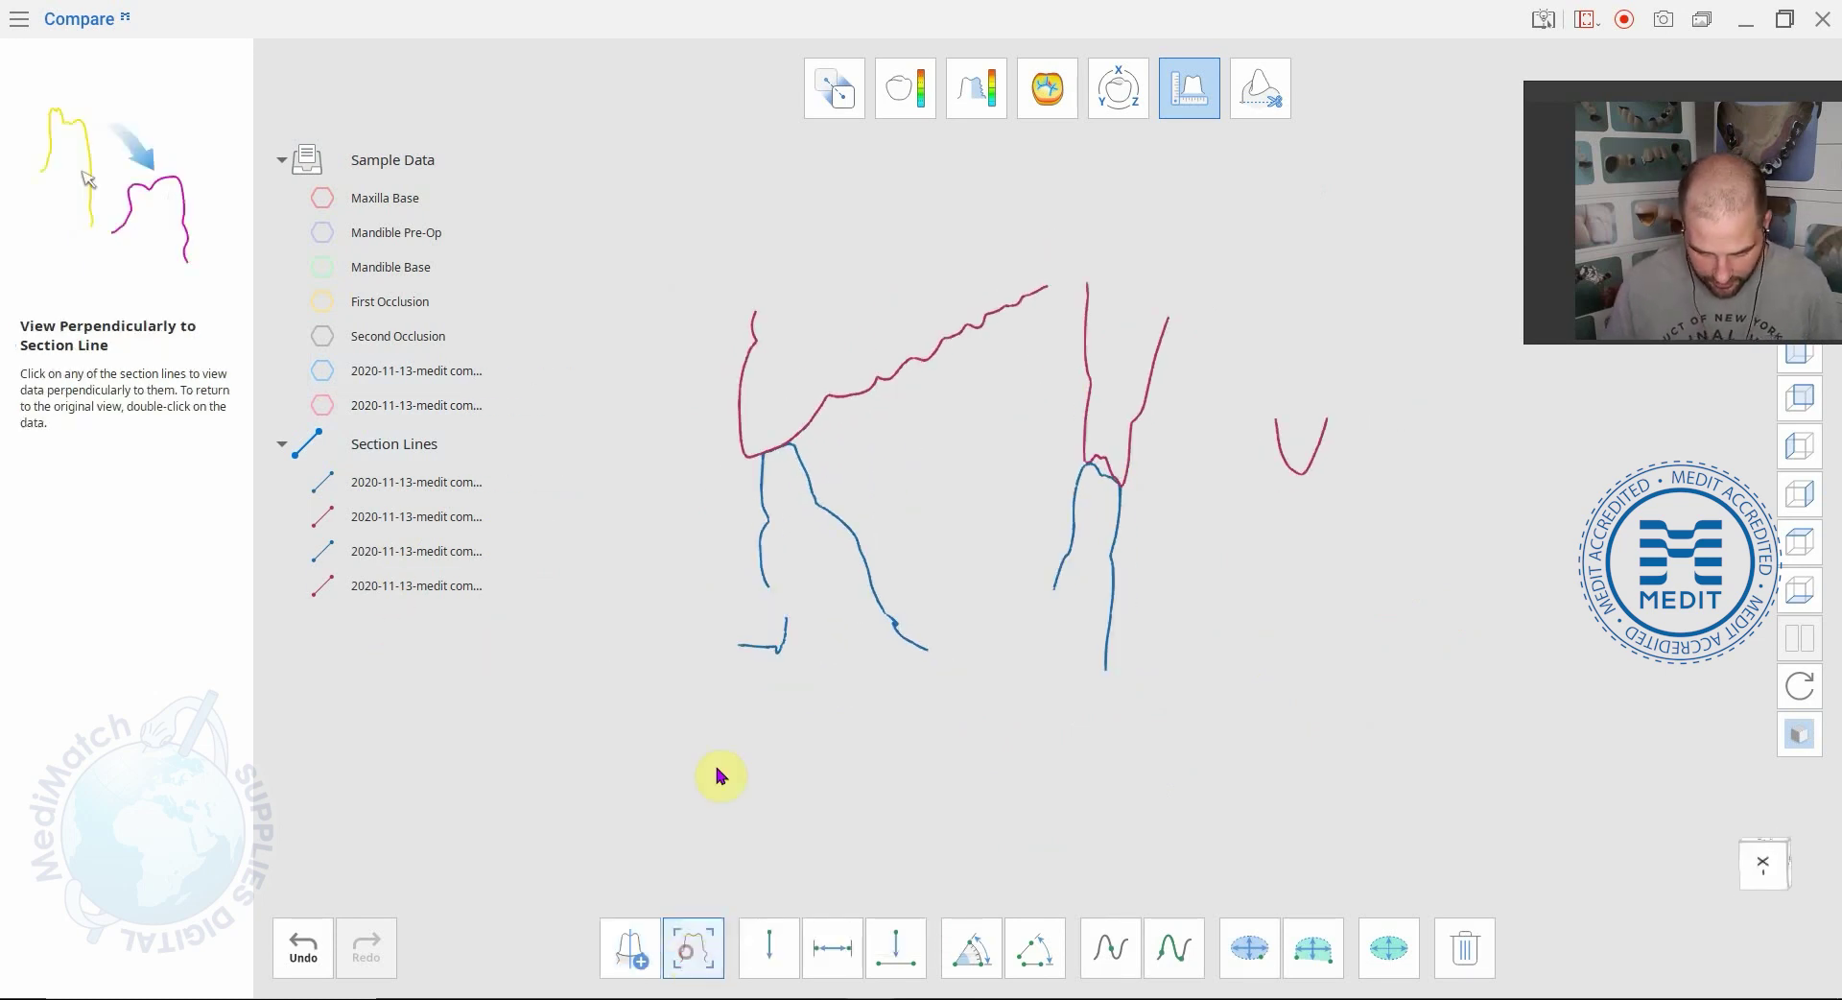
{"action": "left_click", "coordinate": [753, 460]}
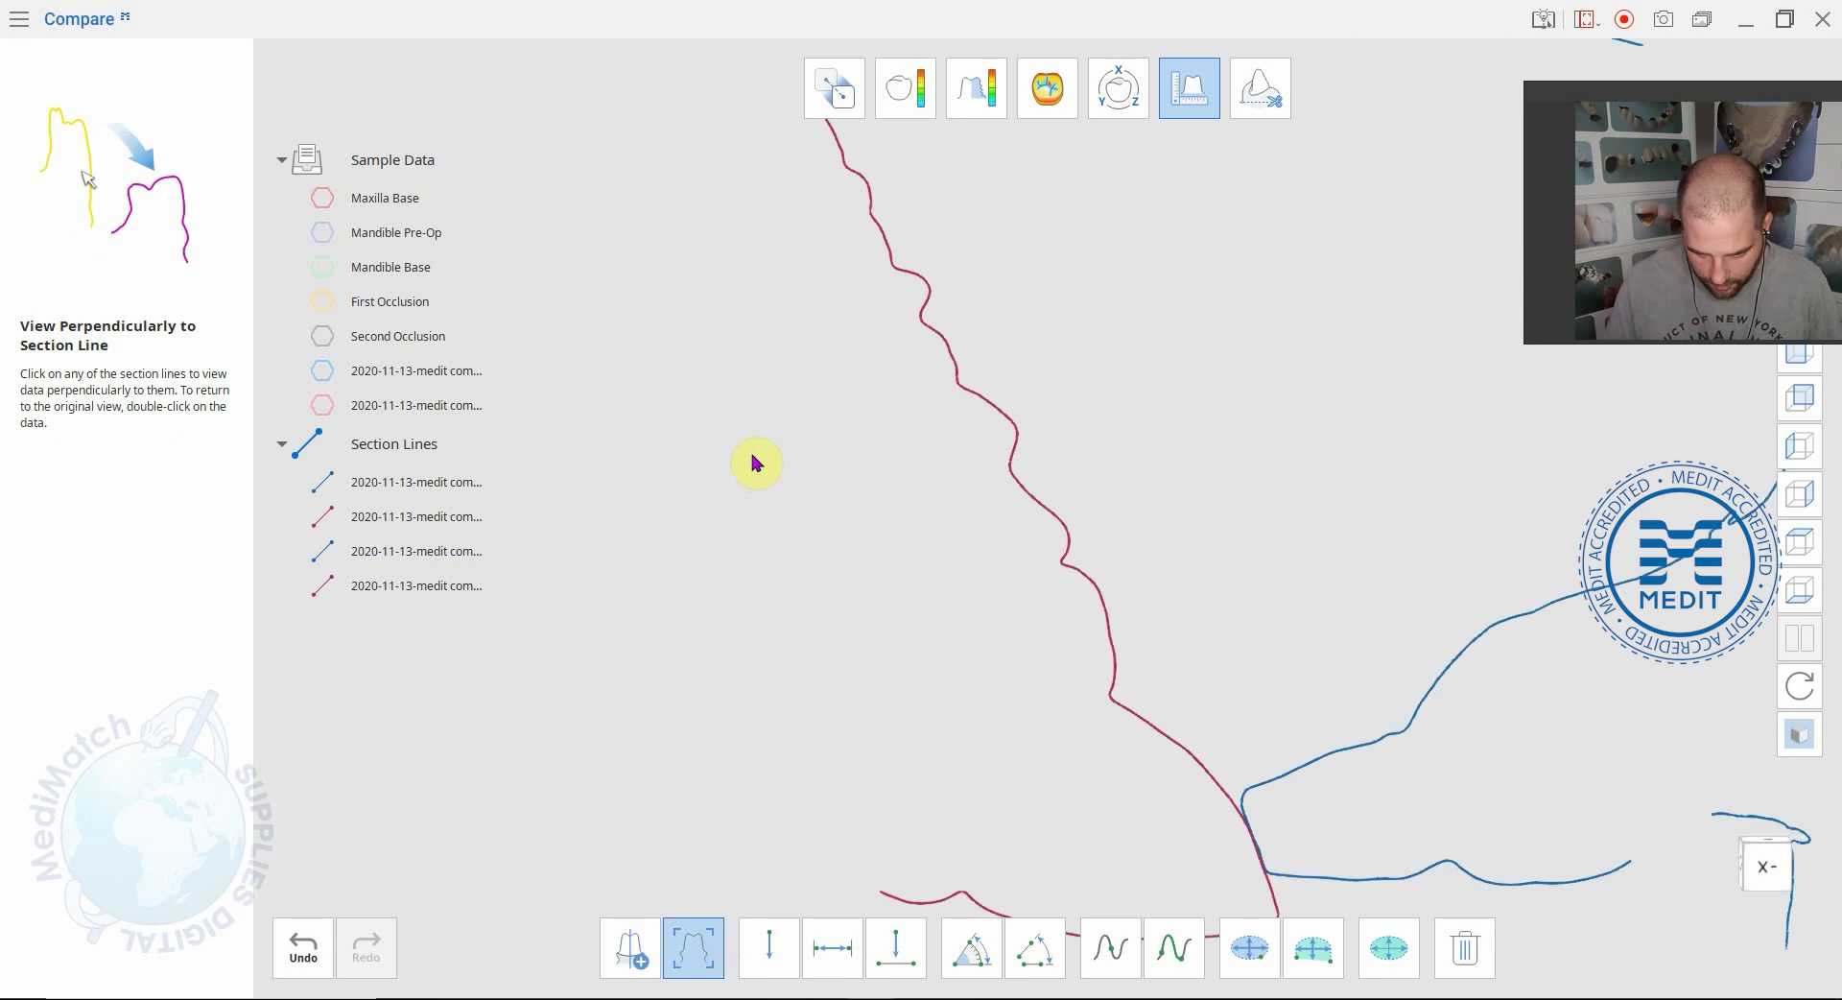
{"action": "scroll", "coordinate": [756, 462], "scroll_direction": "down", "scroll_amount": 5}
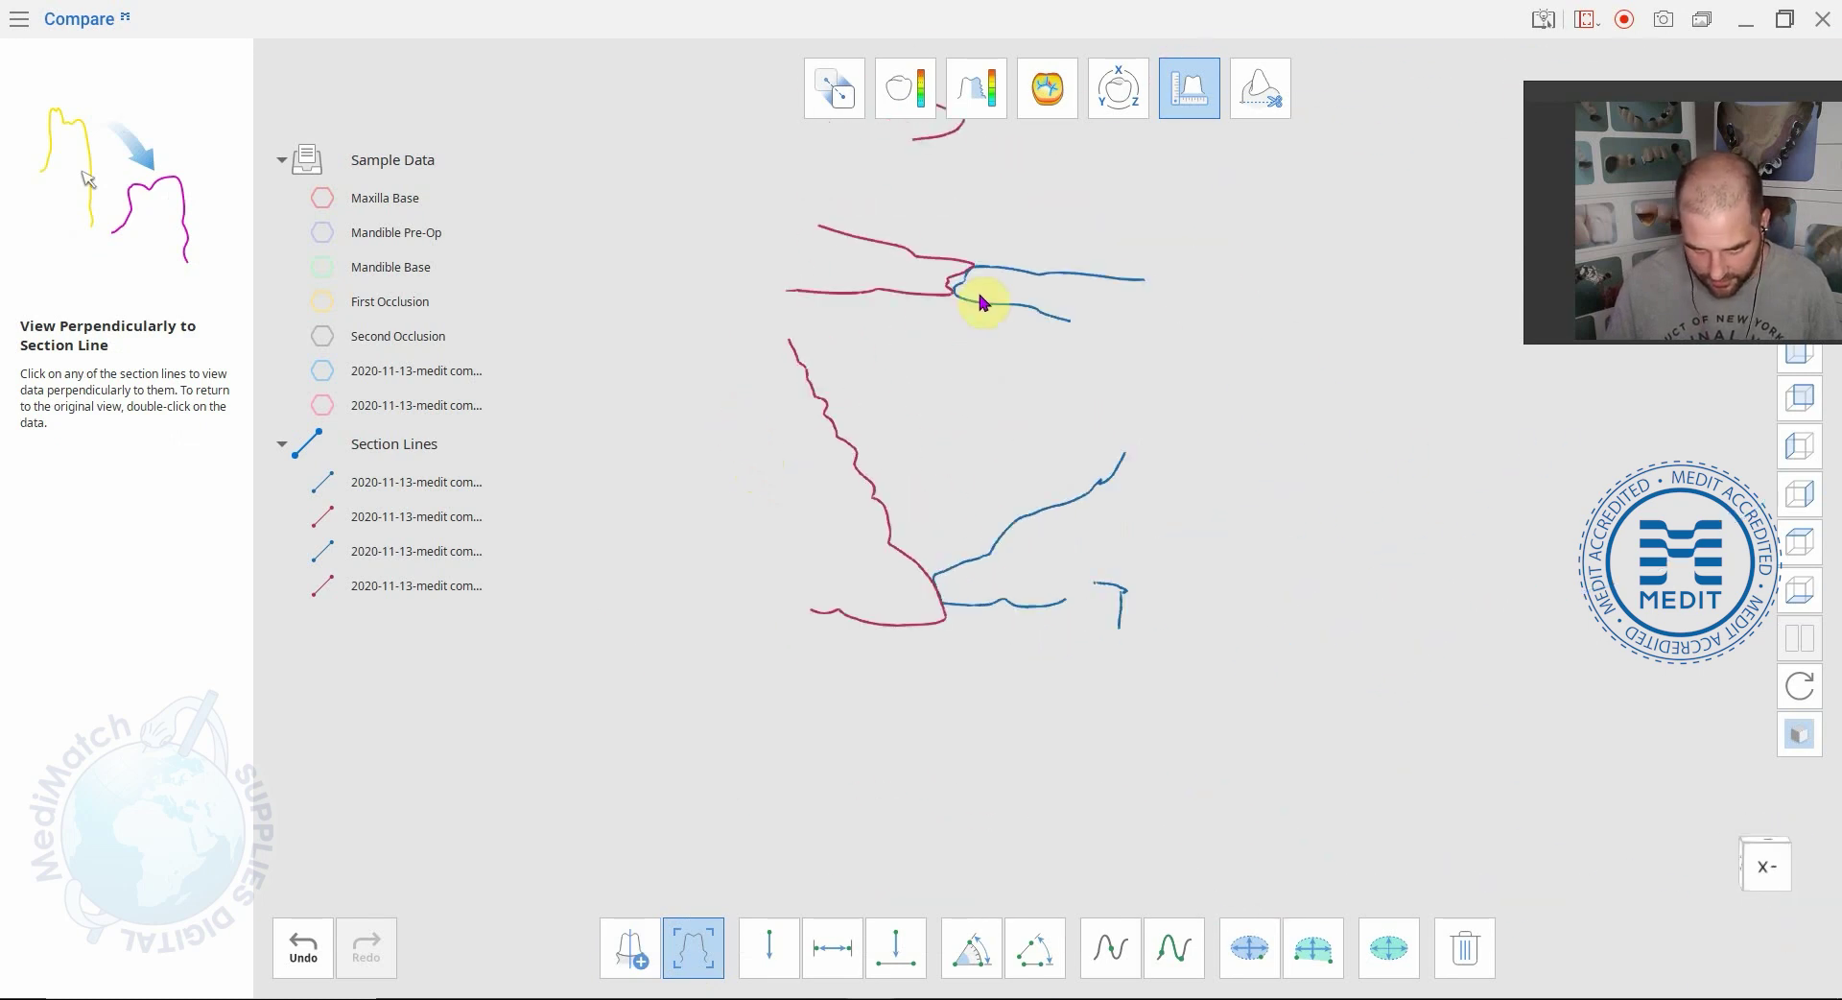
{"action": "right_click_drag", "start_coordinate": [960, 374], "coordinate": [929, 610]}
{"action": "double_click", "coordinate": [925, 604]}
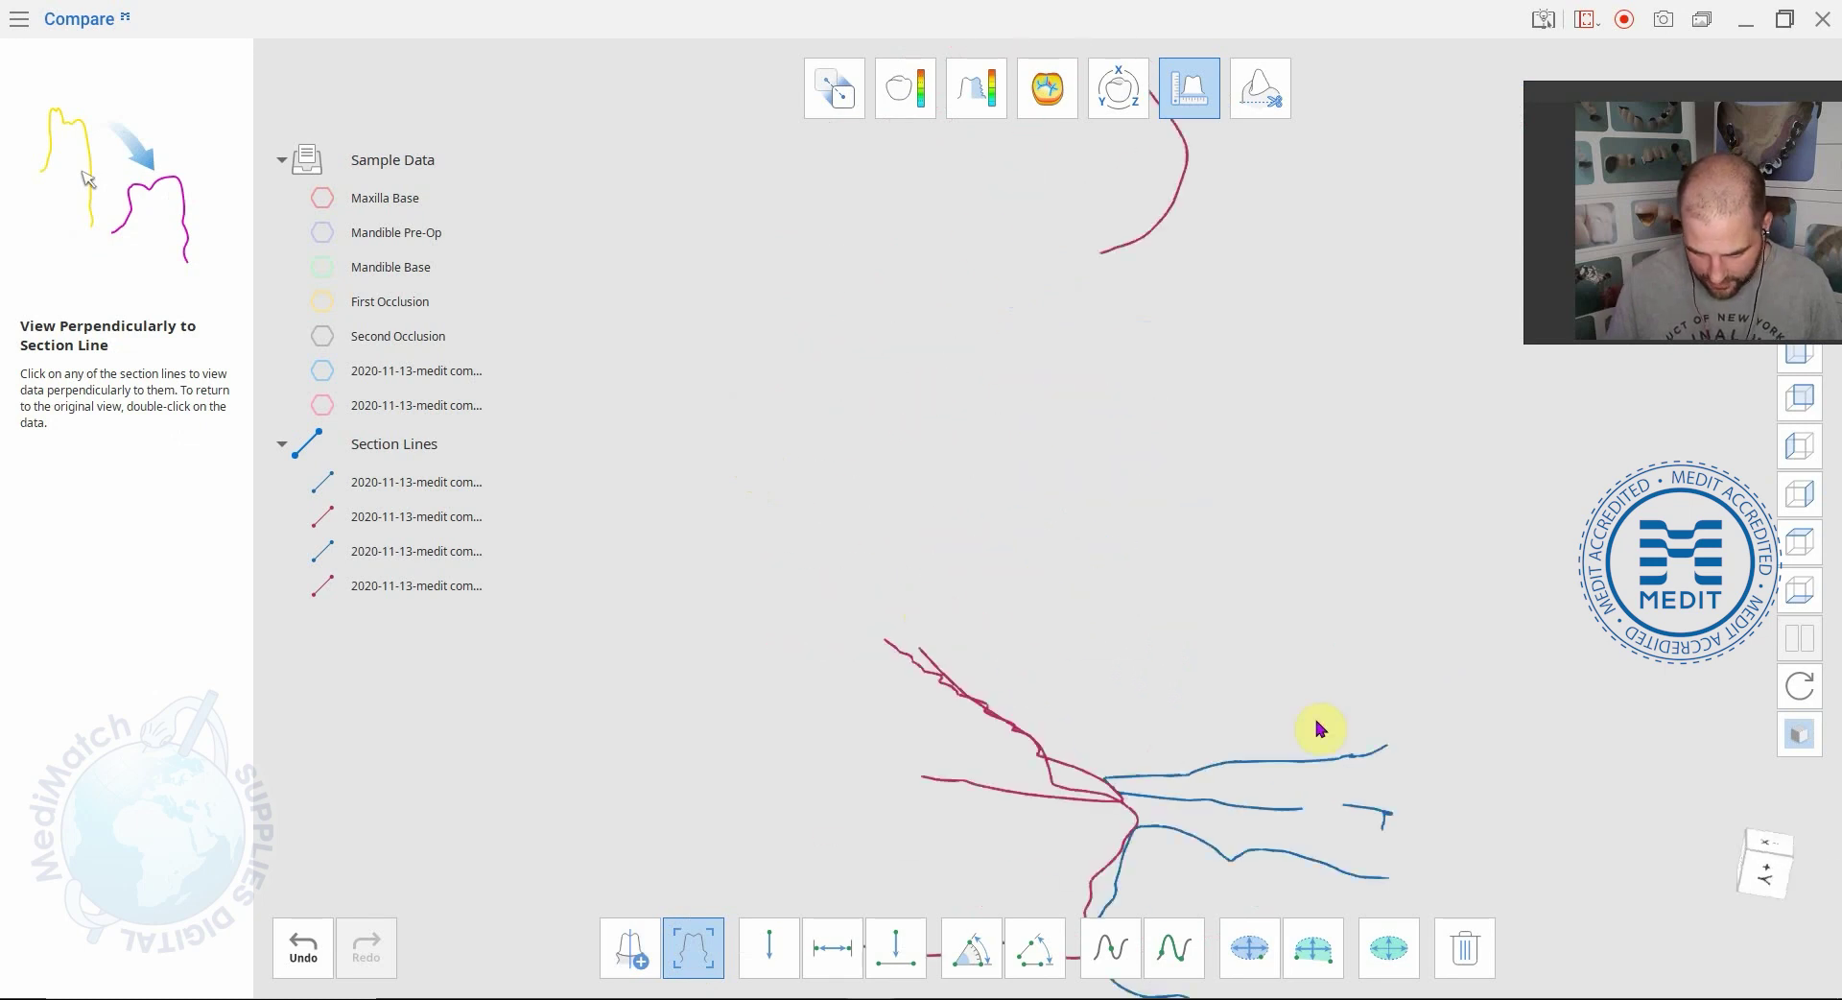
Measure two distances by two points between the upper and lower section lines behind the front teeth
{"action": "right_click_drag", "start_coordinate": [1227, 862], "coordinate": [1378, 741]}
{"action": "right_click_drag", "start_coordinate": [820, 855], "coordinate": [889, 848]}
{"action": "left_click", "coordinate": [720, 944]}
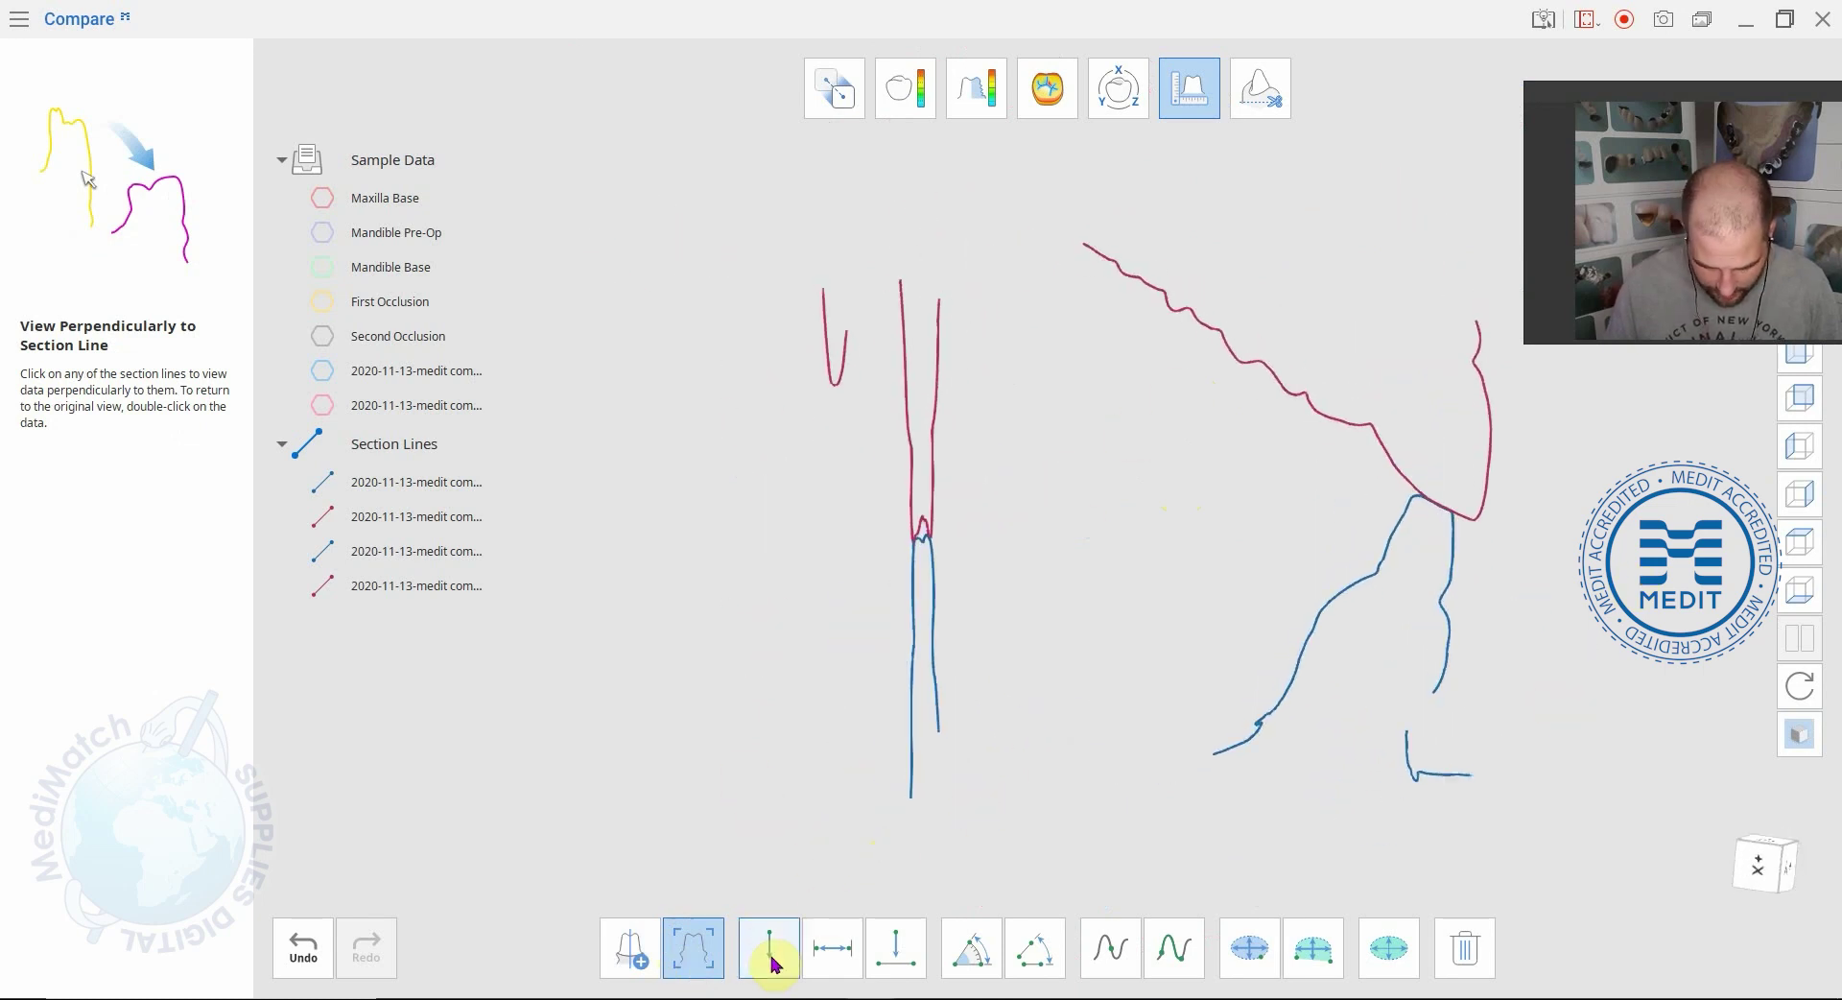
{"action": "left_click", "coordinate": [832, 958]}
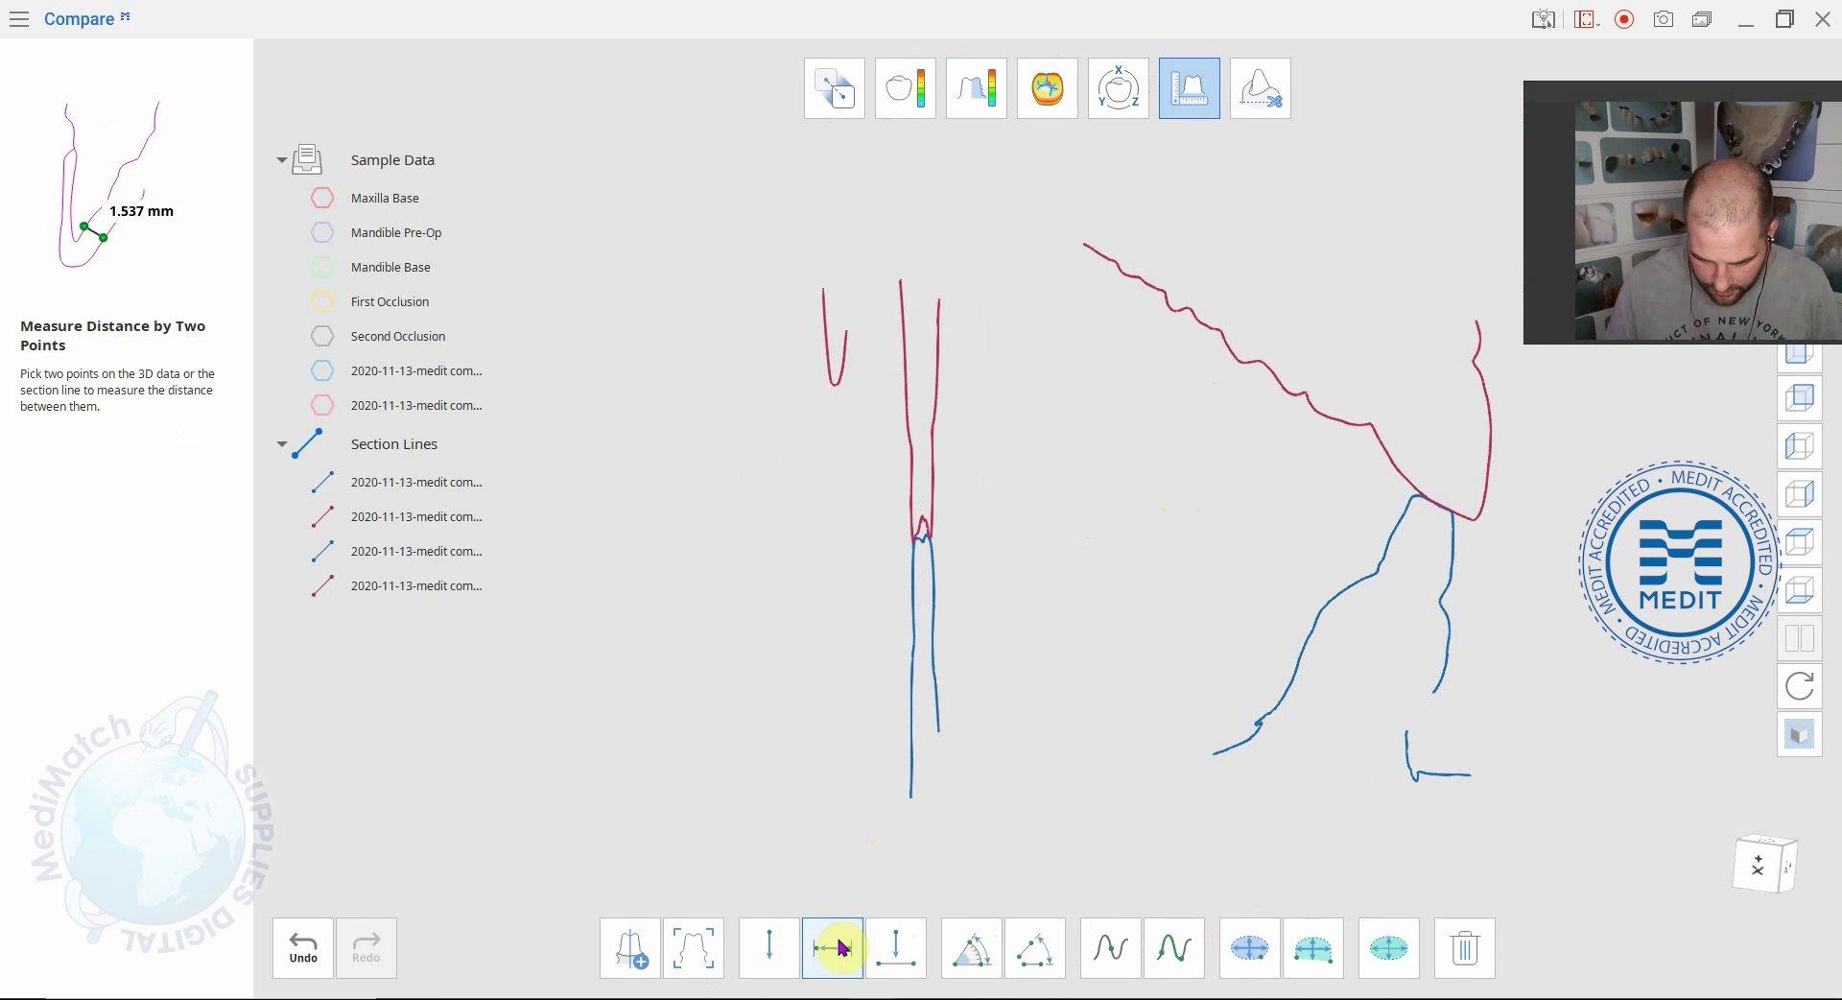
{"action": "left_click", "coordinate": [1347, 583]}
{"action": "left_click", "coordinate": [1396, 470]}
{"action": "left_click", "coordinate": [1404, 502]}
Measure an angle by three points across the upper and lower section lines at the molars
{"action": "left_click", "coordinate": [972, 948]}
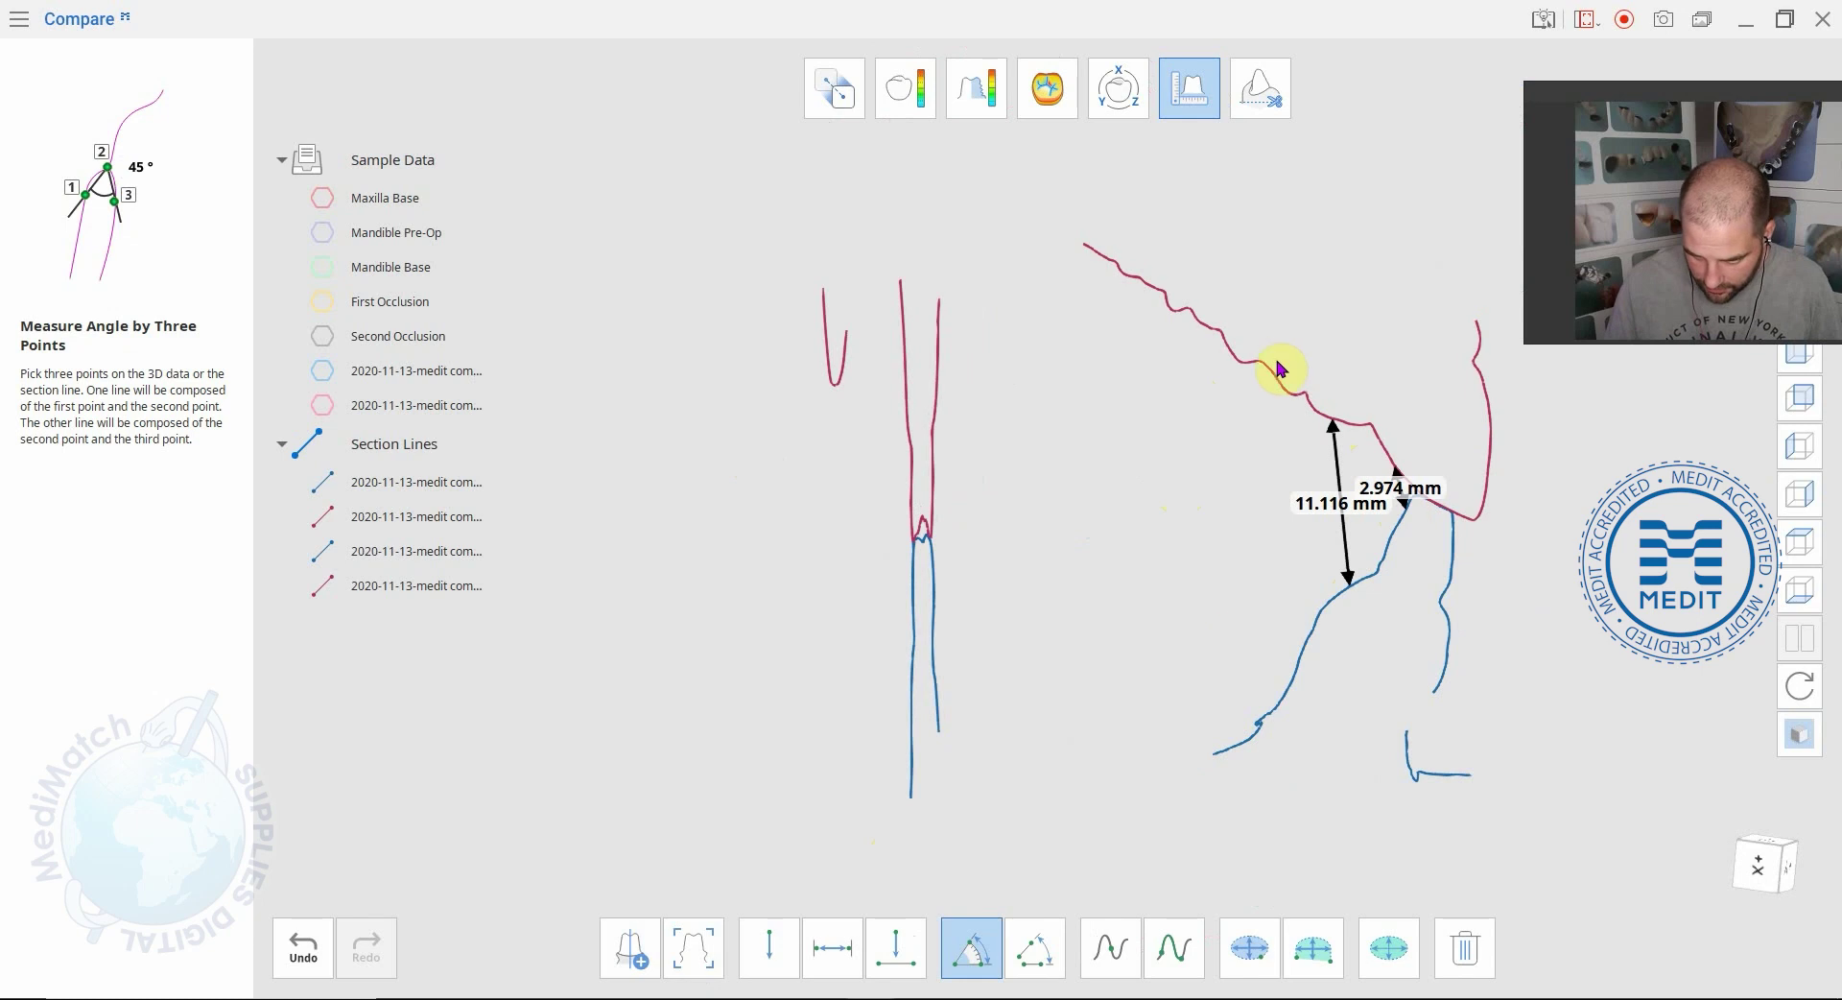
{"action": "right_click_drag", "start_coordinate": [998, 567], "coordinate": [870, 418]}
{"action": "left_click", "coordinate": [877, 413]}
{"action": "left_click", "coordinate": [845, 558]}
{"action": "left_click", "coordinate": [1082, 343]}
{"action": "right_click_drag", "start_coordinate": [1073, 428], "coordinate": [1167, 612]}
{"action": "right_click_drag", "start_coordinate": [818, 732], "coordinate": [1115, 693]}
Measure the distance by one point between the lower and upper section lines at the front teeth and examine it closely
{"action": "right_click_drag", "start_coordinate": [1402, 971], "coordinate": [834, 925]}
{"action": "left_click", "coordinate": [769, 954]}
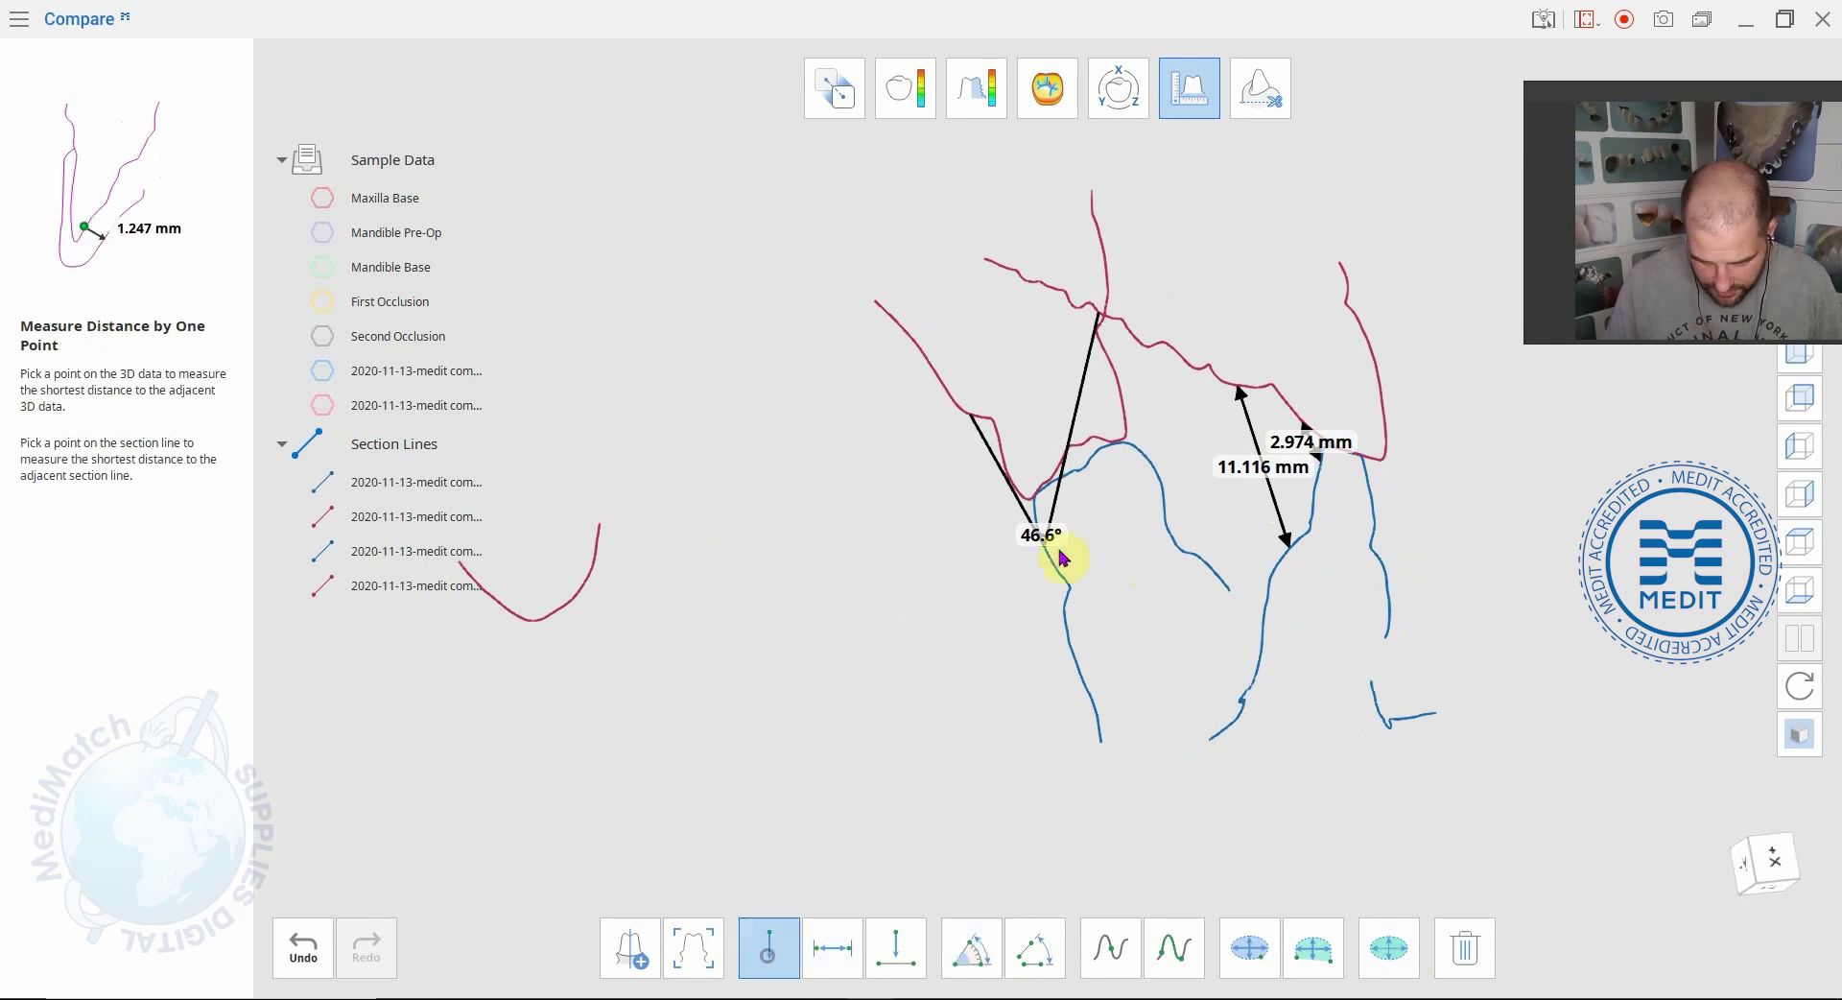
{"action": "right_click_drag", "start_coordinate": [1138, 477], "coordinate": [1183, 431]}
{"action": "left_click", "coordinate": [1416, 543]}
{"action": "scroll", "coordinate": [1406, 475], "scroll_direction": "down", "scroll_amount": 5}
{"action": "scroll", "coordinate": [1343, 411], "scroll_direction": "down", "scroll_amount": 8}
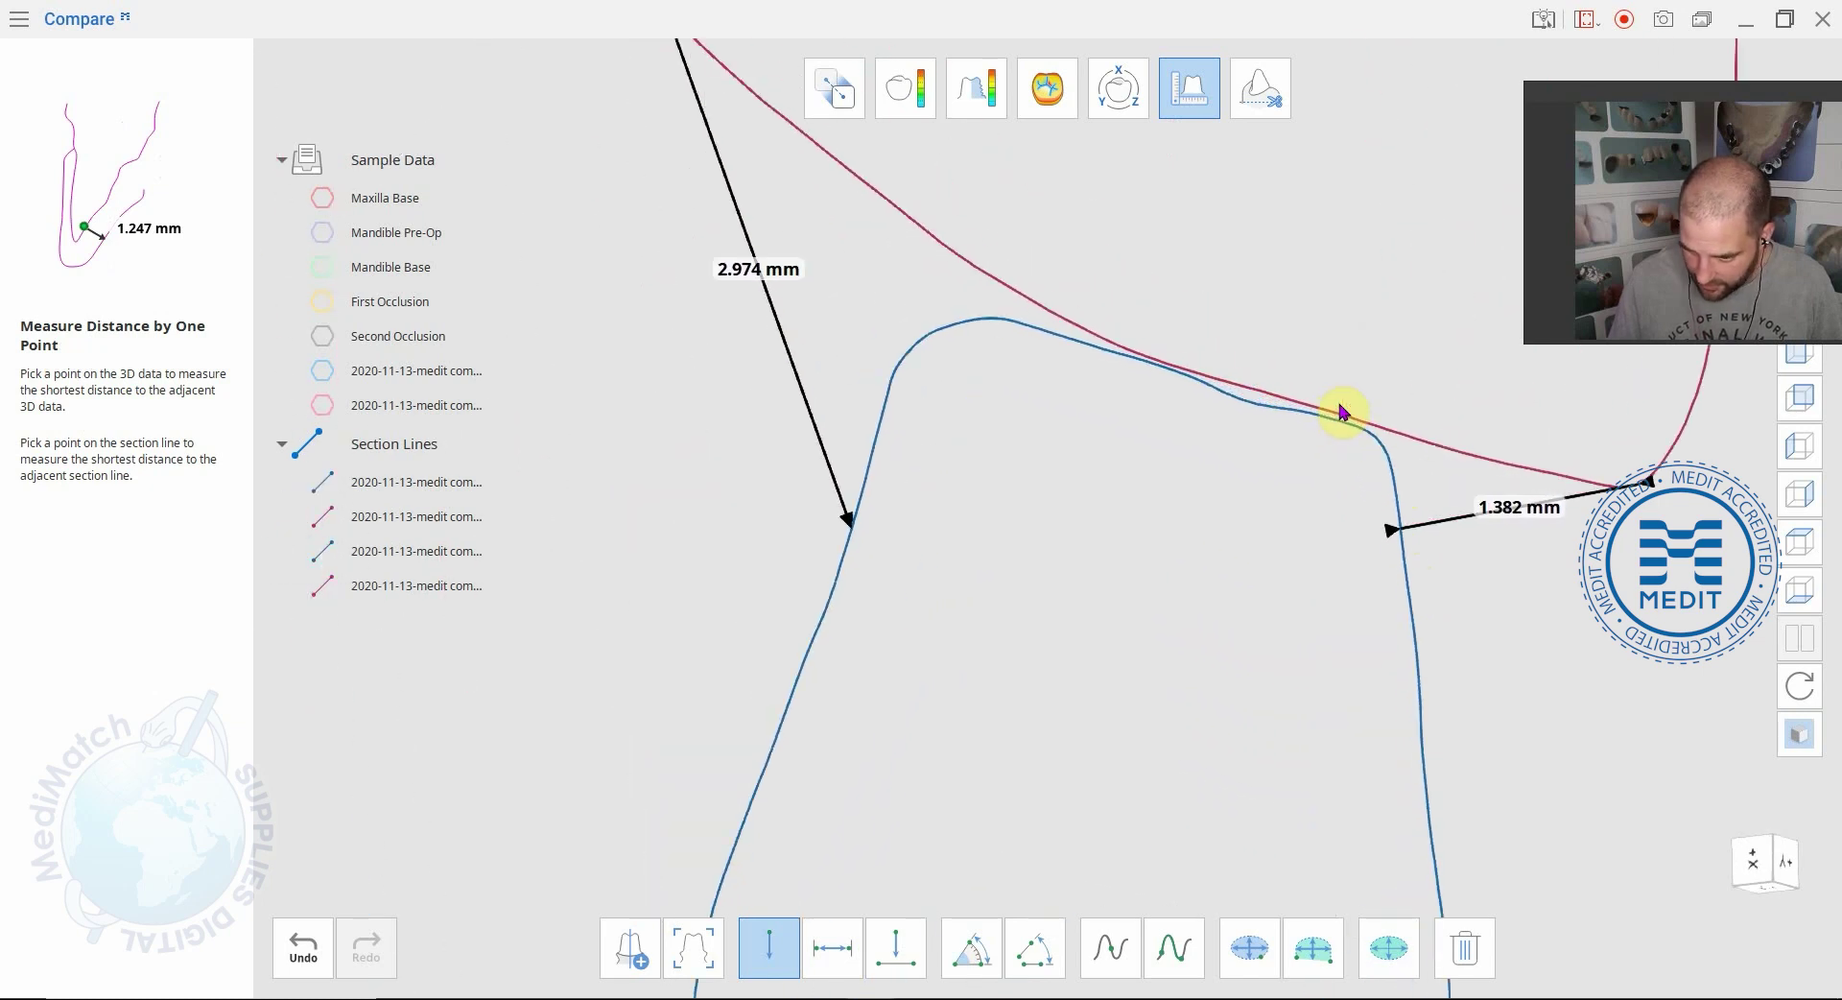
{"action": "scroll", "coordinate": [1254, 705], "scroll_direction": "up", "scroll_amount": 8}
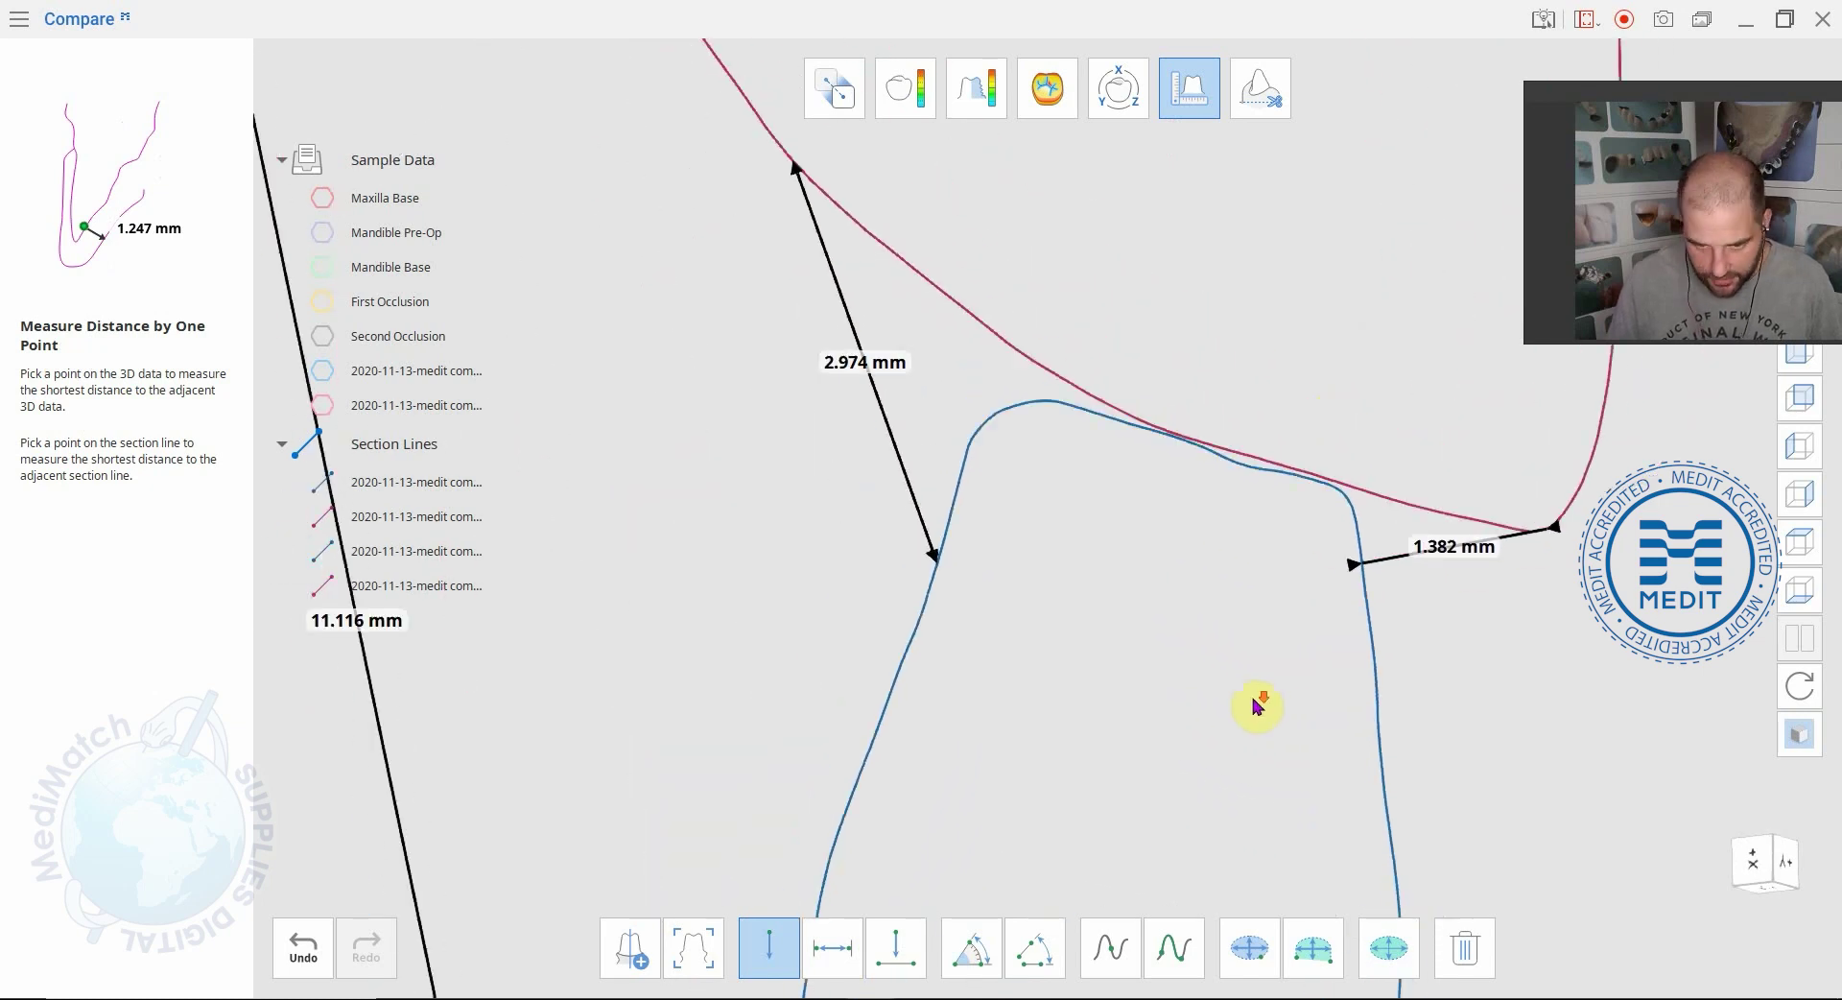
Switch to Edit Mode and display the Maxilla Base and Mandible Pre-Op scans
{"action": "left_click", "coordinate": [1253, 93]}
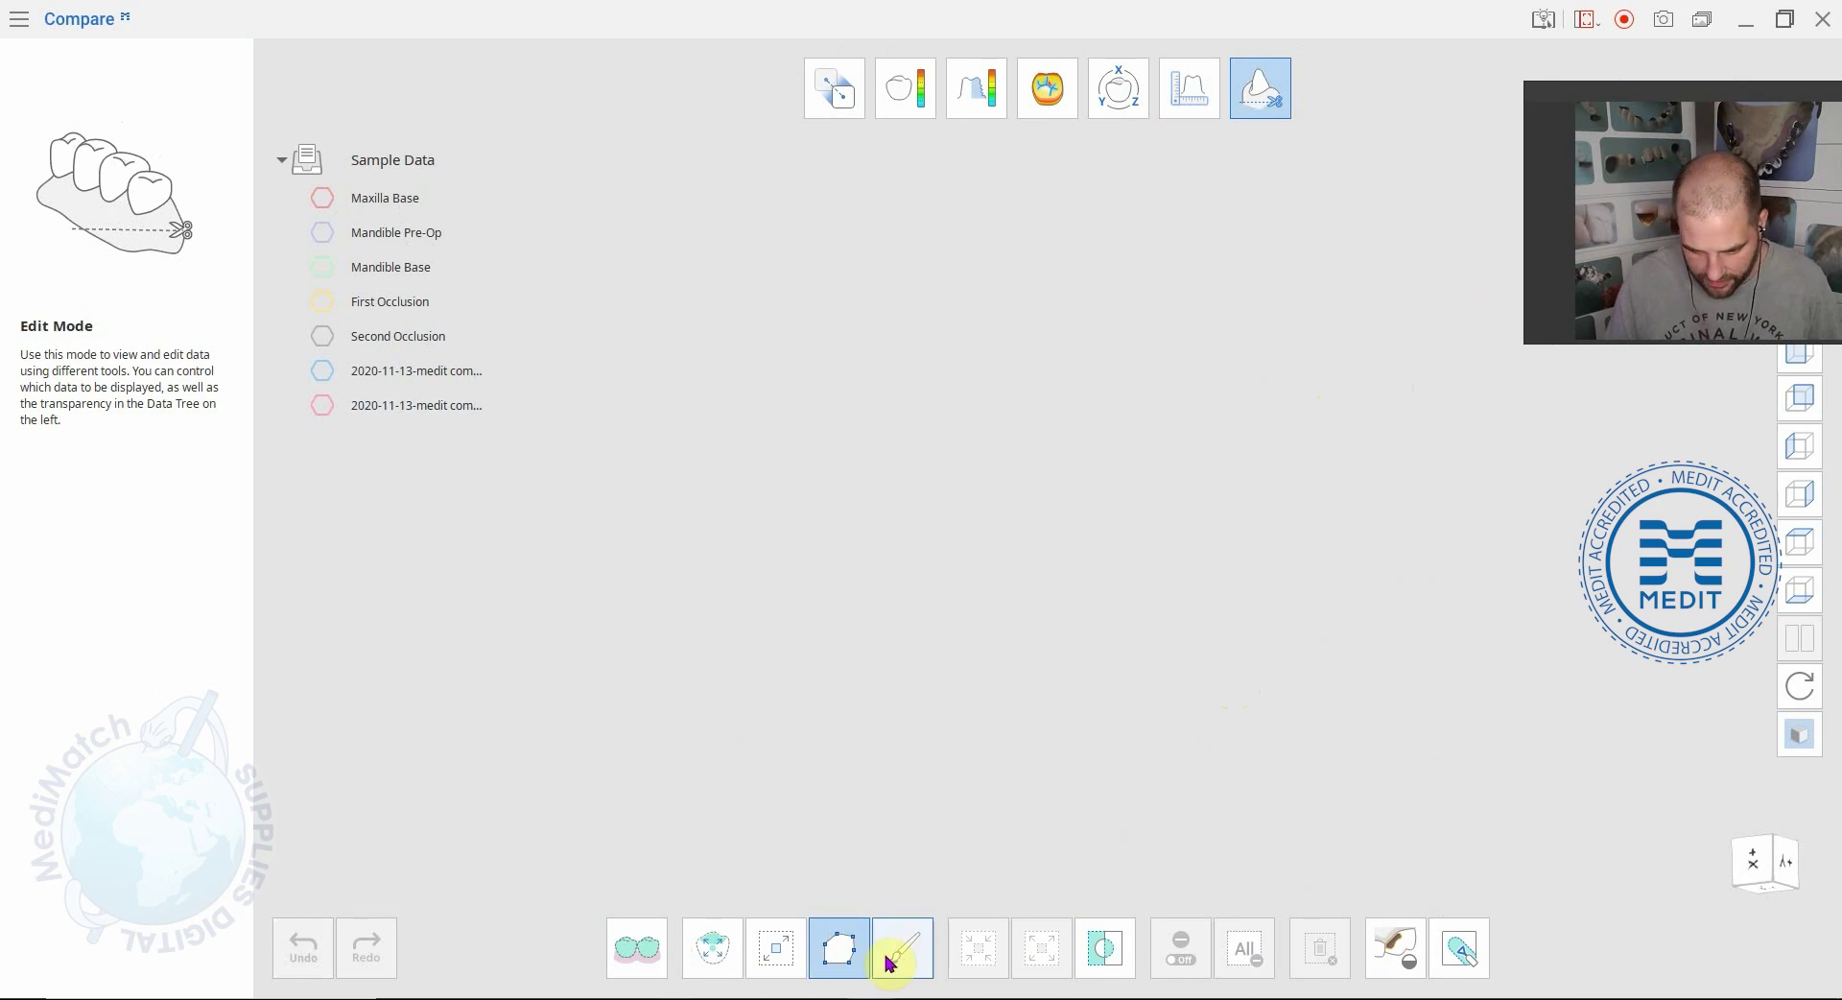
{"action": "left_click", "coordinate": [324, 200]}
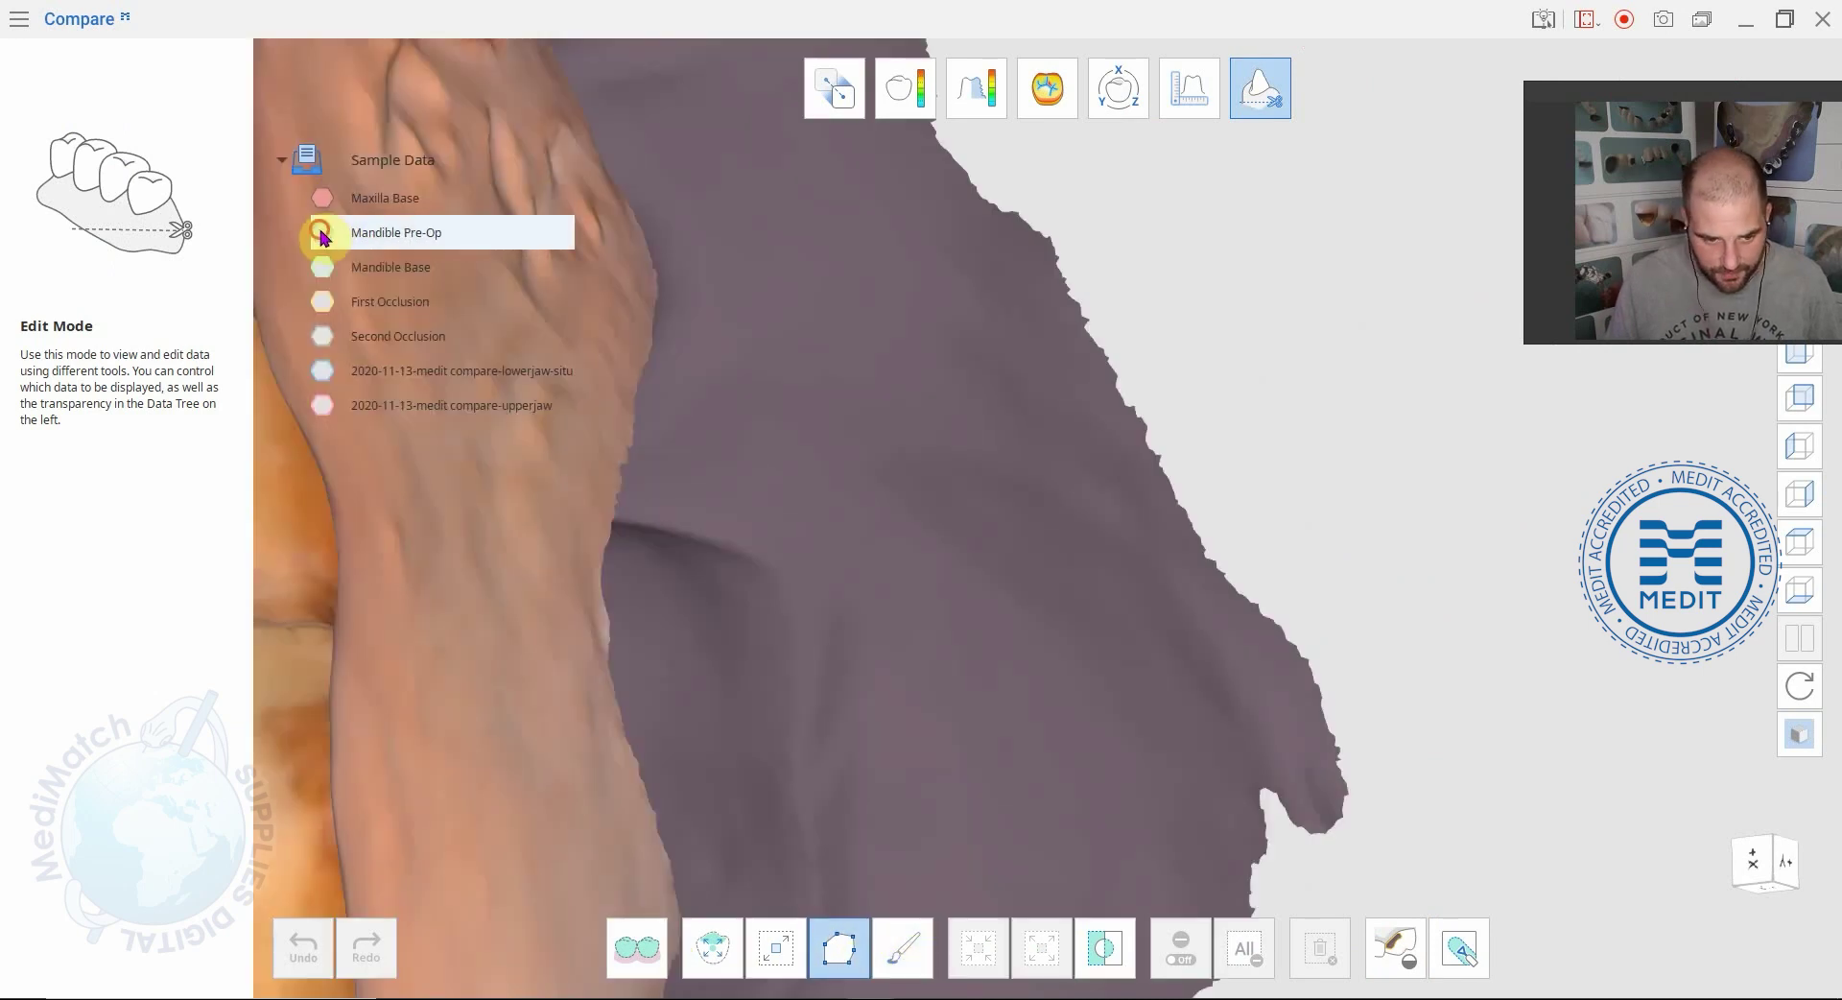
{"action": "left_click", "coordinate": [323, 234]}
{"action": "scroll", "coordinate": [1012, 634], "scroll_direction": "down", "scroll_amount": 4}
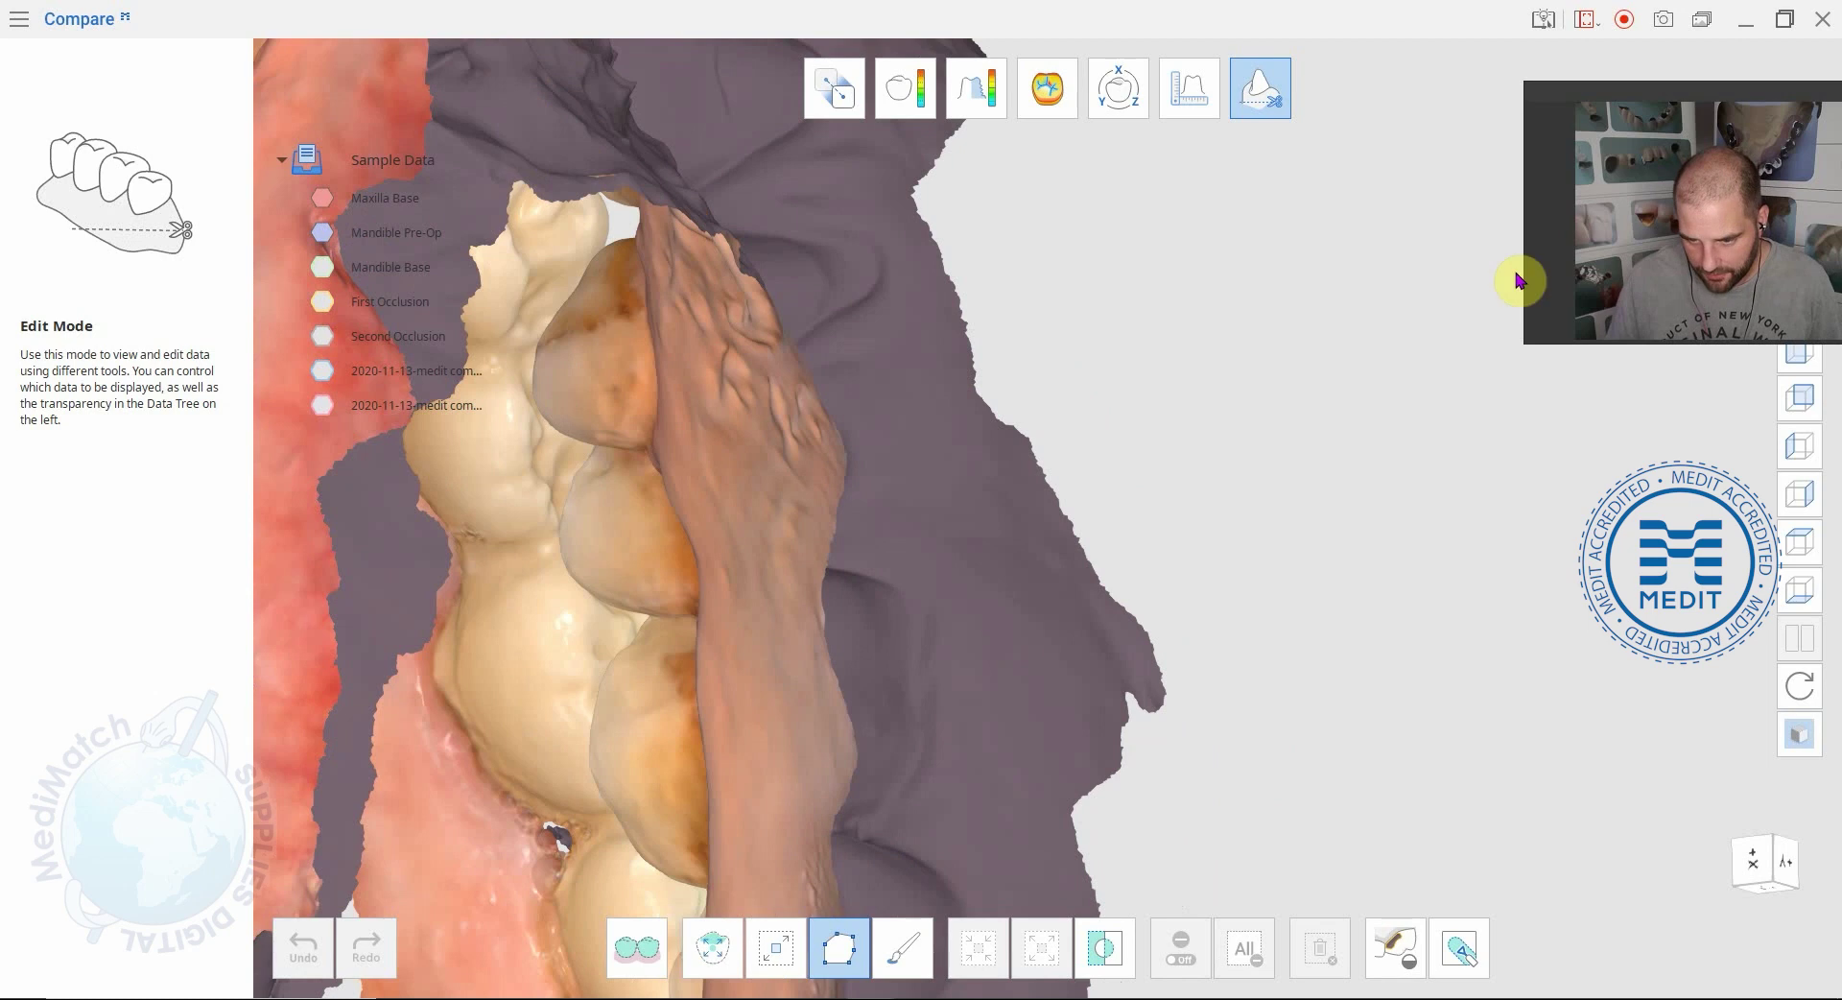
{"action": "left_click_drag", "start_coordinate": [1675, 92], "coordinate": [1339, 159]}
{"action": "left_click_drag", "start_coordinate": [1193, 402], "coordinate": [588, 839]}
{"action": "left_click_drag", "start_coordinate": [1205, 155], "coordinate": [1062, 167]}
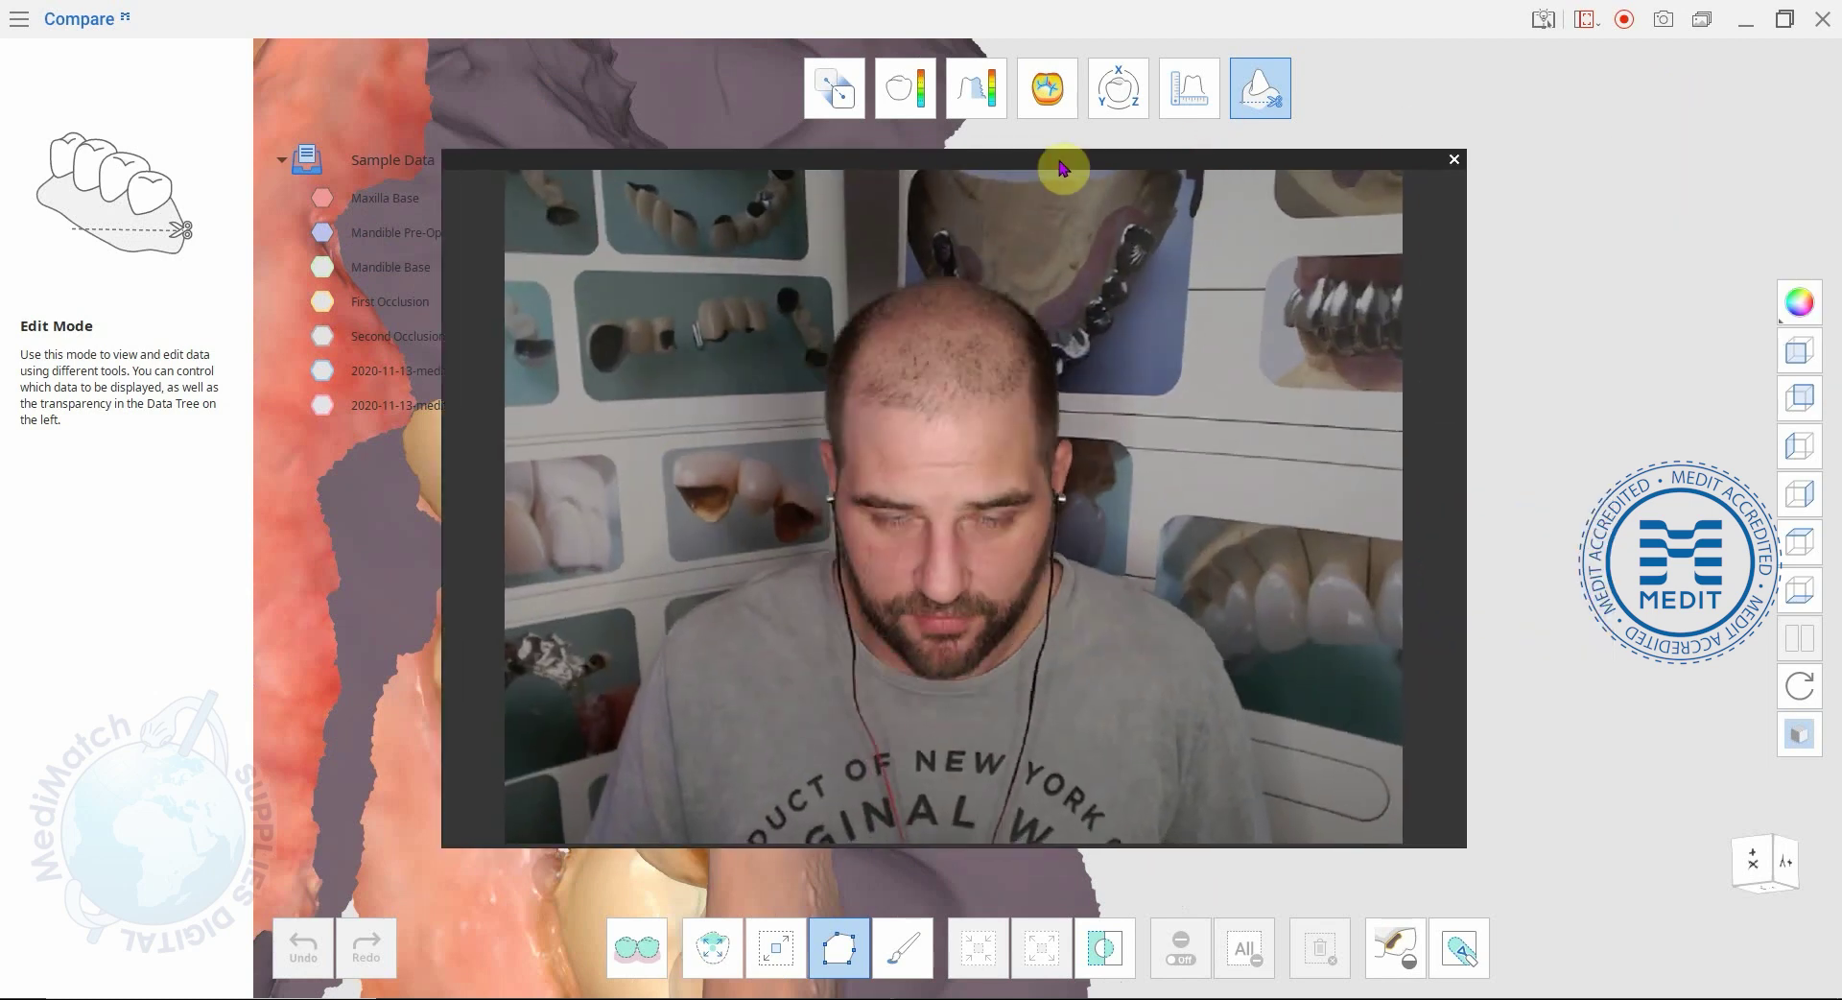